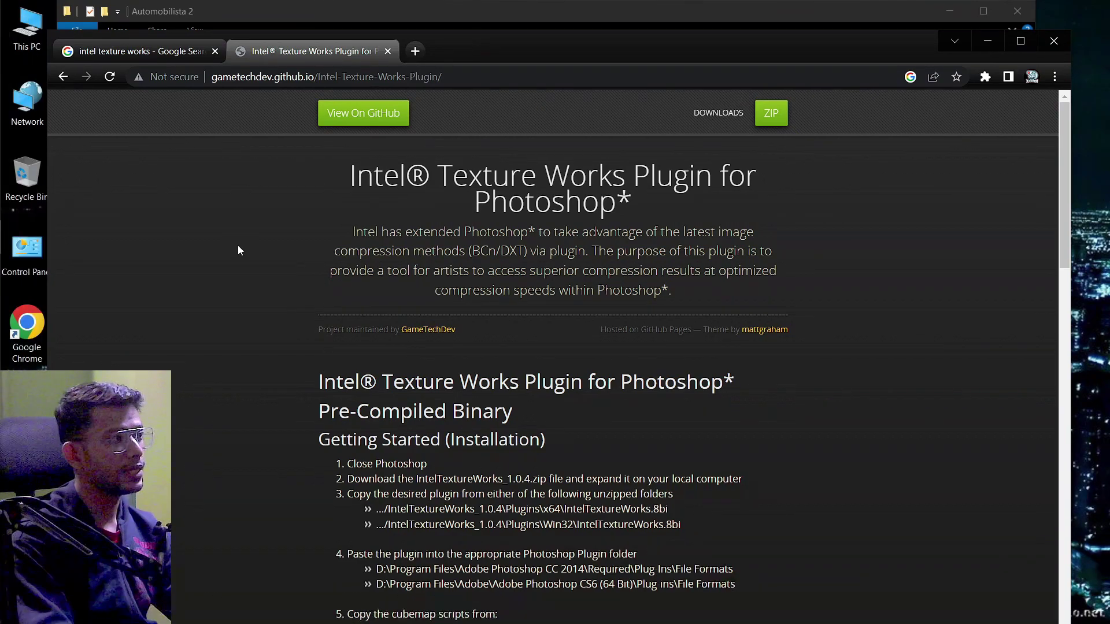
- From the Google results for intel texture works, open the Intel Texture Works plugin page on intel.com
{"action": "left_click", "coordinate": [115, 52]}
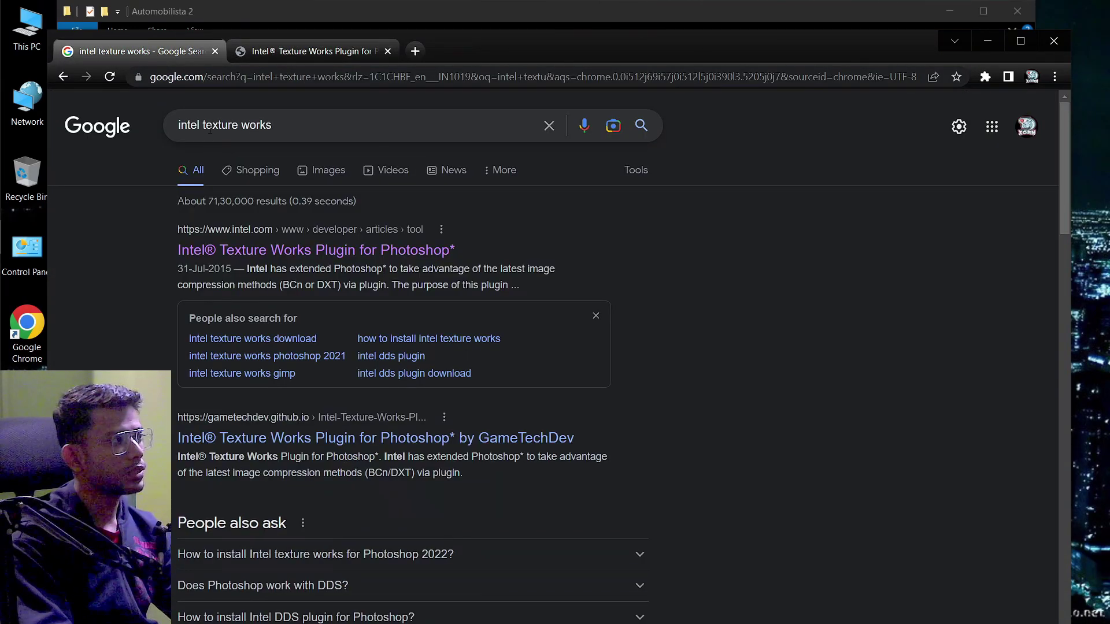
{"action": "left_click", "coordinate": [279, 129]}
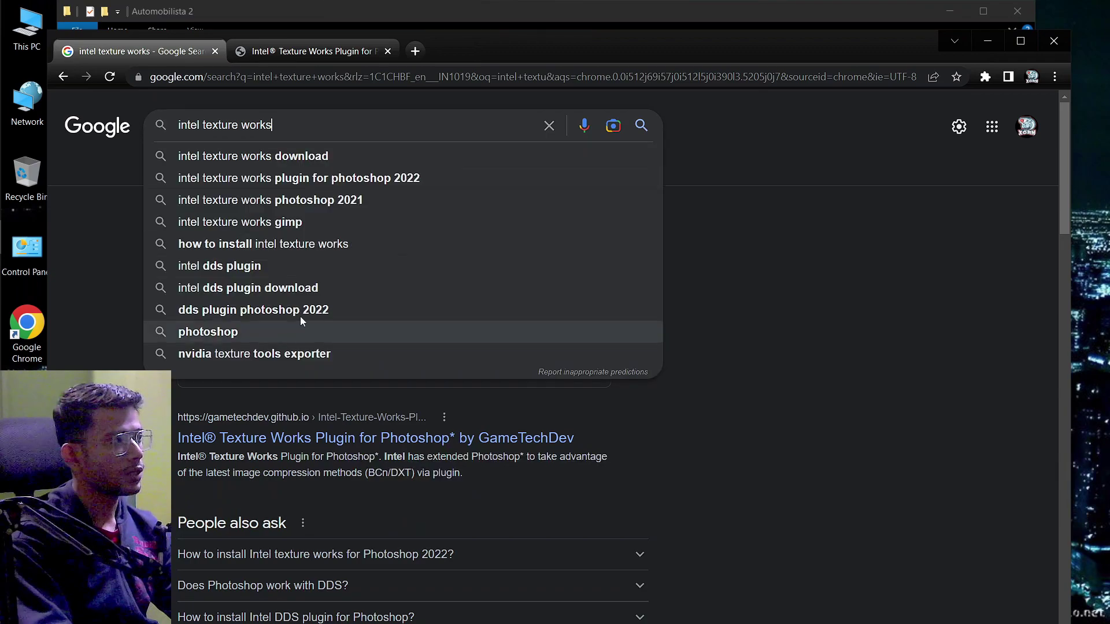
{"action": "key", "text": "Escape"}
{"action": "left_click", "coordinate": [272, 249]}
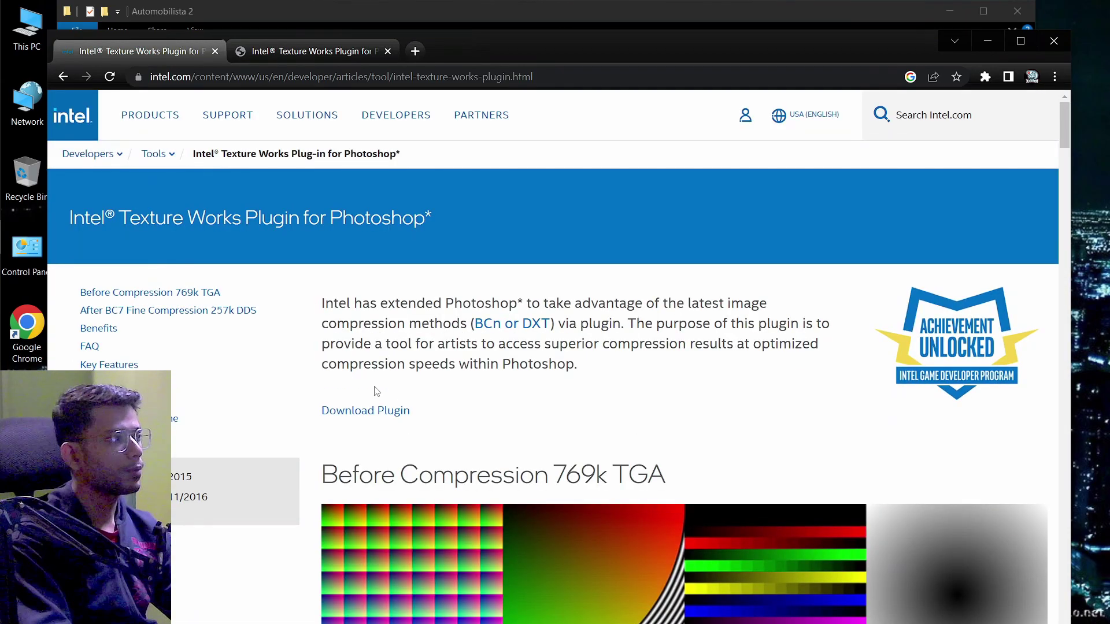
- Download the plugin from GameTechDev as IntelTextureWorks_1.0.4.zip
{"action": "left_click", "coordinate": [367, 412]}
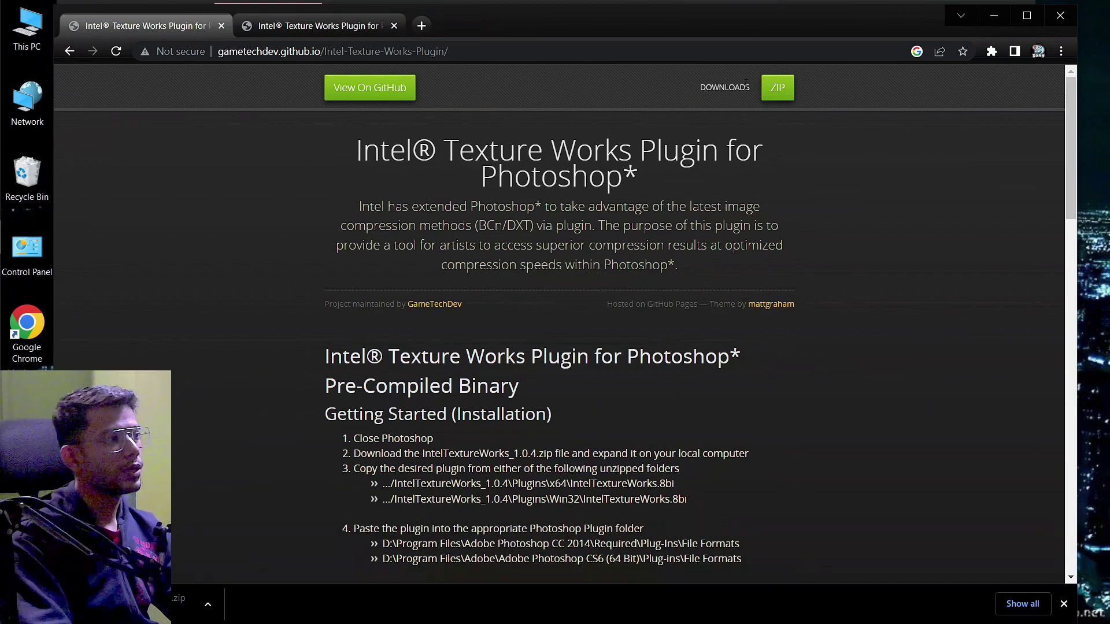
{"action": "left_click", "coordinate": [774, 93]}
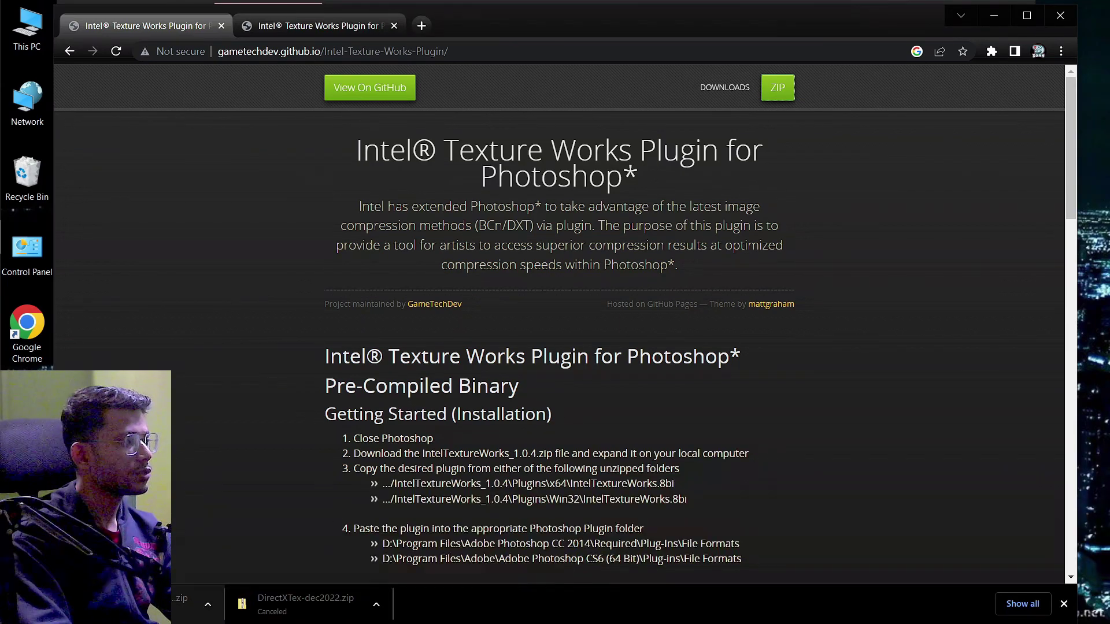
{"action": "left_click", "coordinate": [209, 605]}
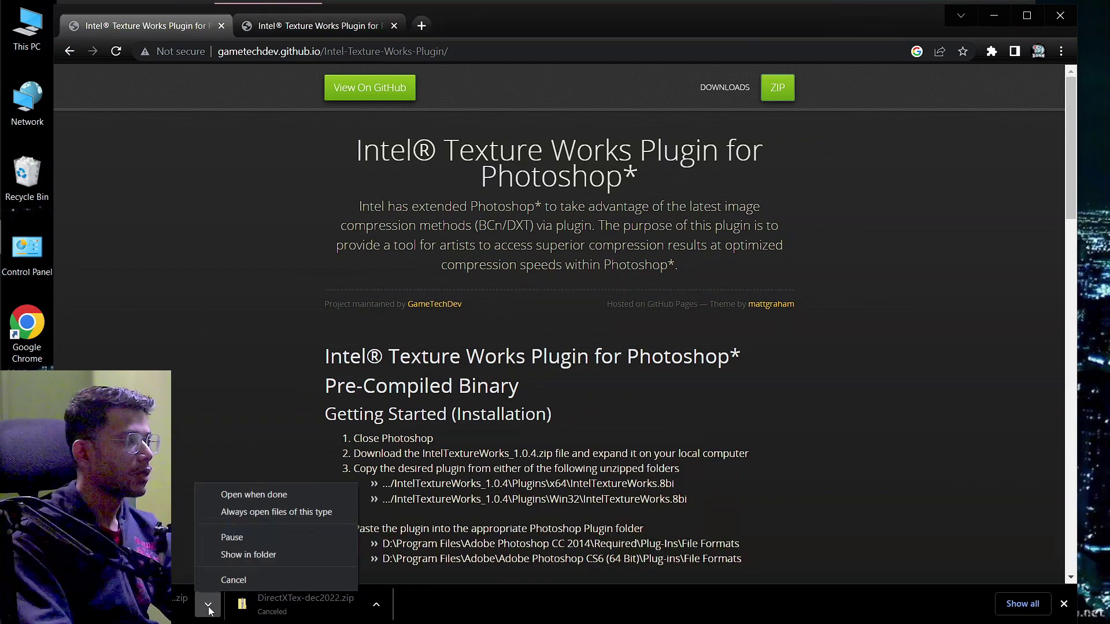
- Open the downloaded IntelTextureWorks zip into its IntelTextureWorks_1.0.4 folder, then return to the plugin page
{"action": "left_click", "coordinate": [224, 555]}
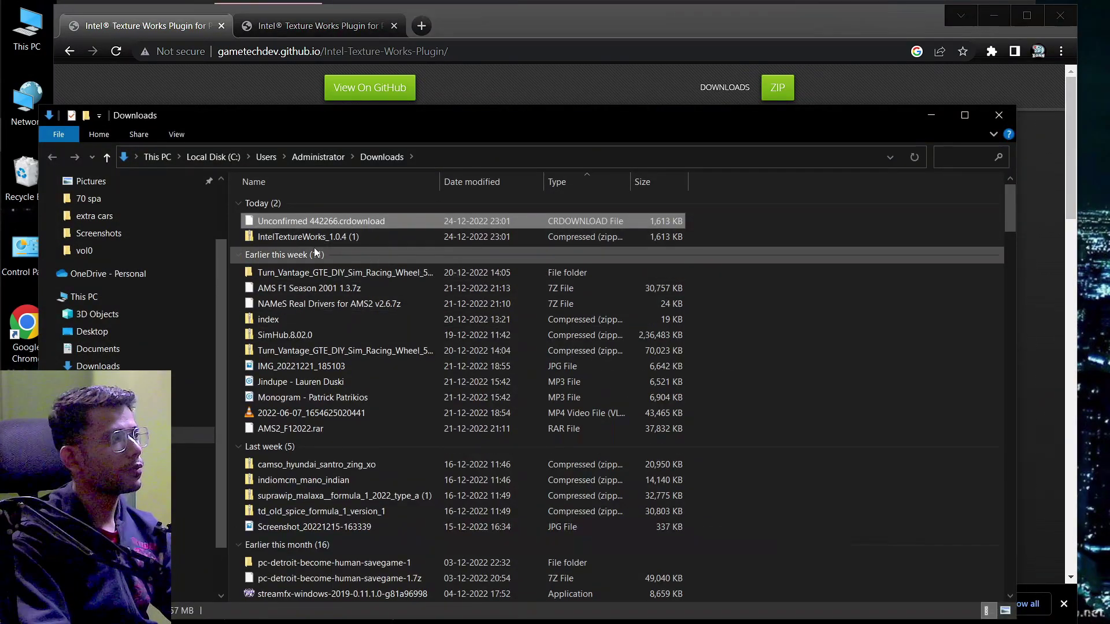
{"action": "left_click", "coordinate": [318, 238]}
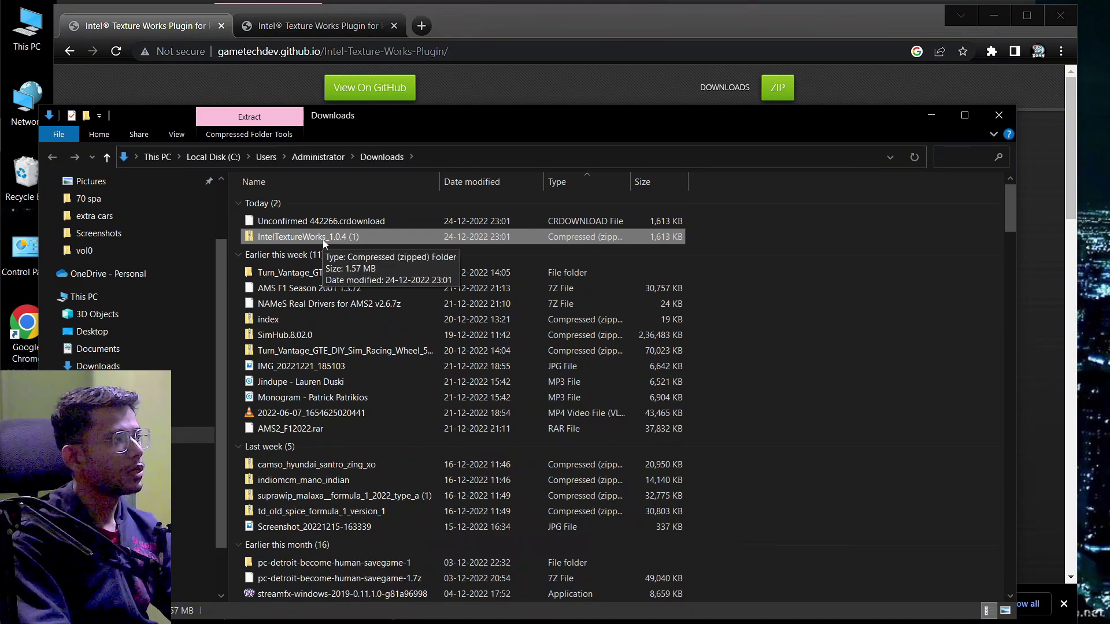
{"action": "right_click", "coordinate": [334, 238]}
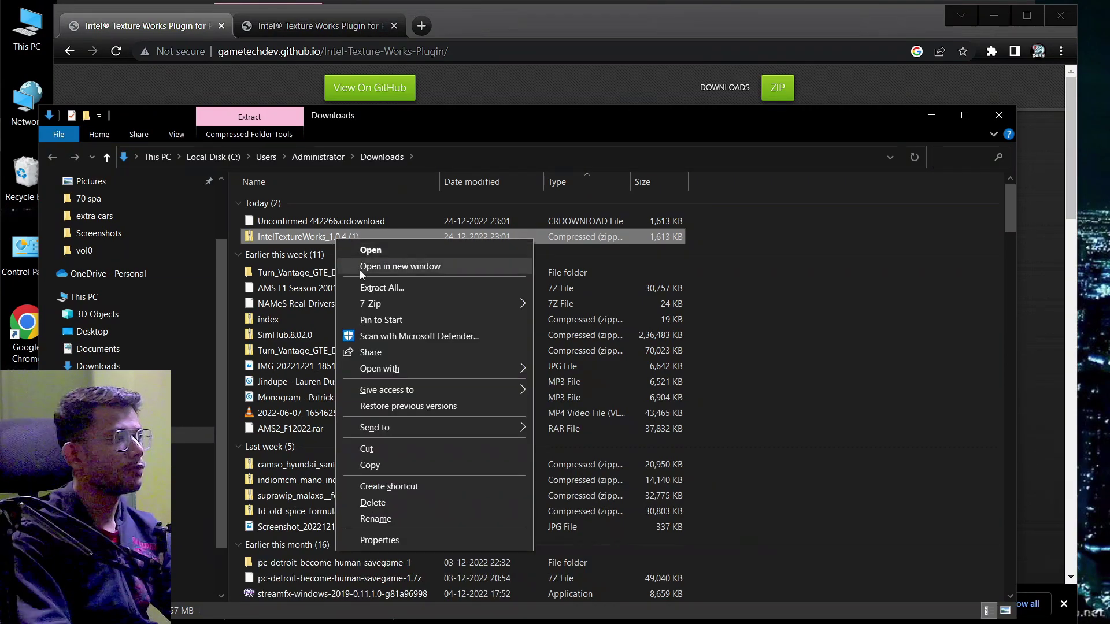
{"action": "mouse_move", "coordinate": [368, 308]}
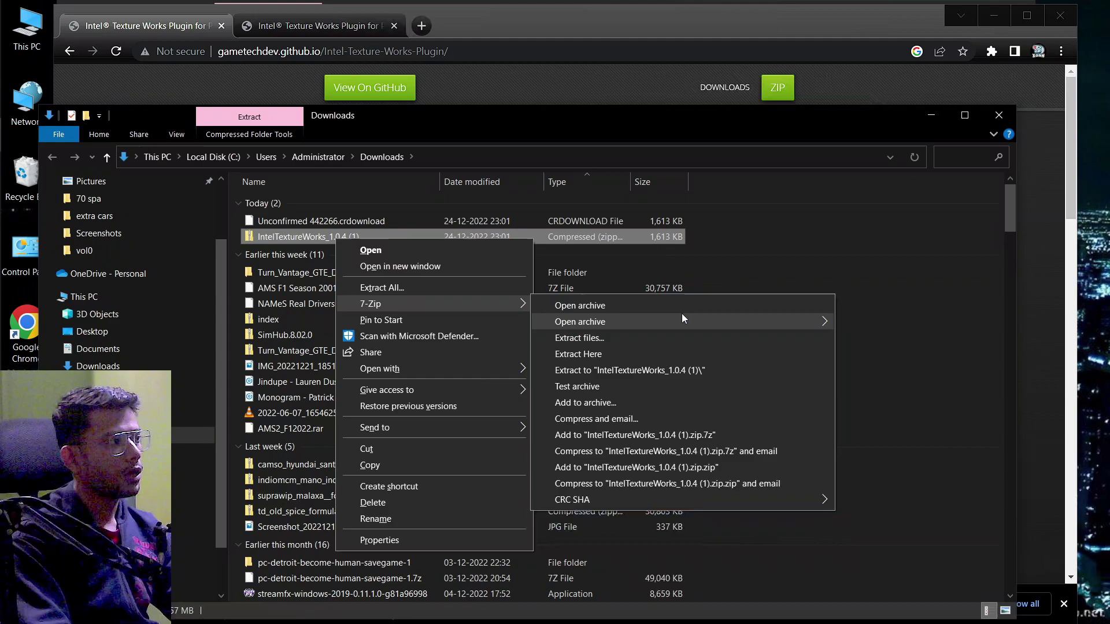
{"action": "mouse_move", "coordinate": [683, 315]}
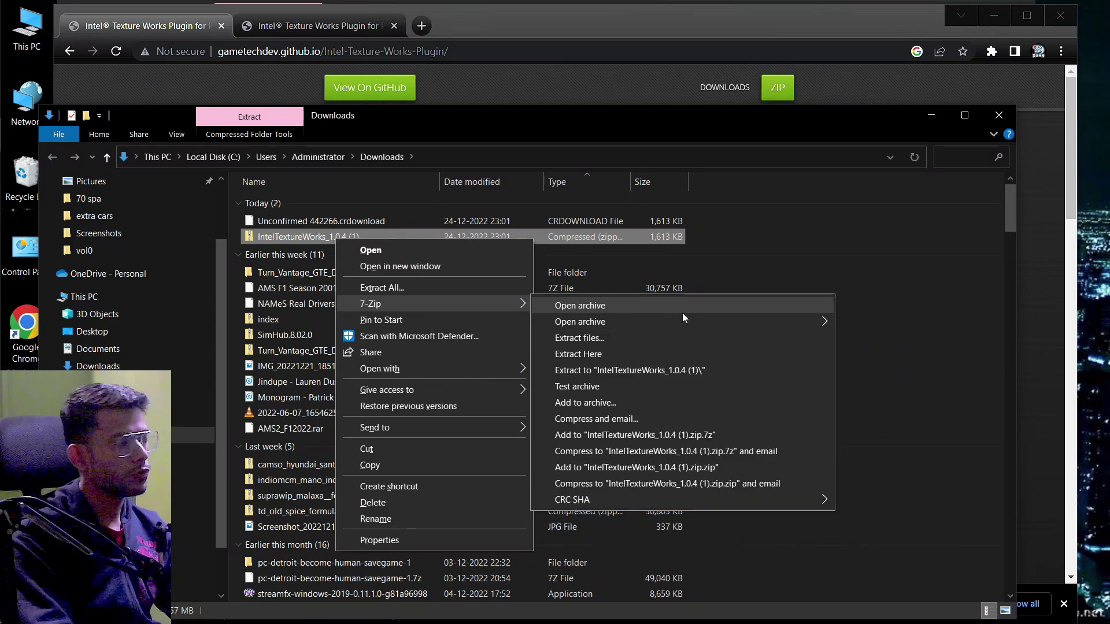
{"action": "left_click", "coordinate": [341, 253]}
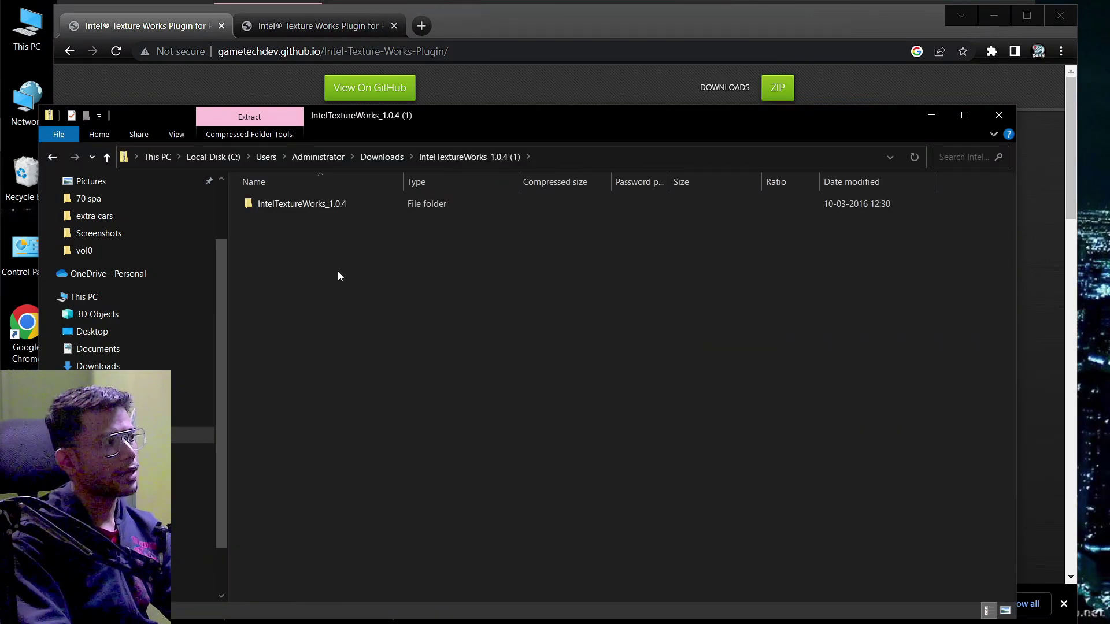
{"action": "double_click", "coordinate": [325, 207]}
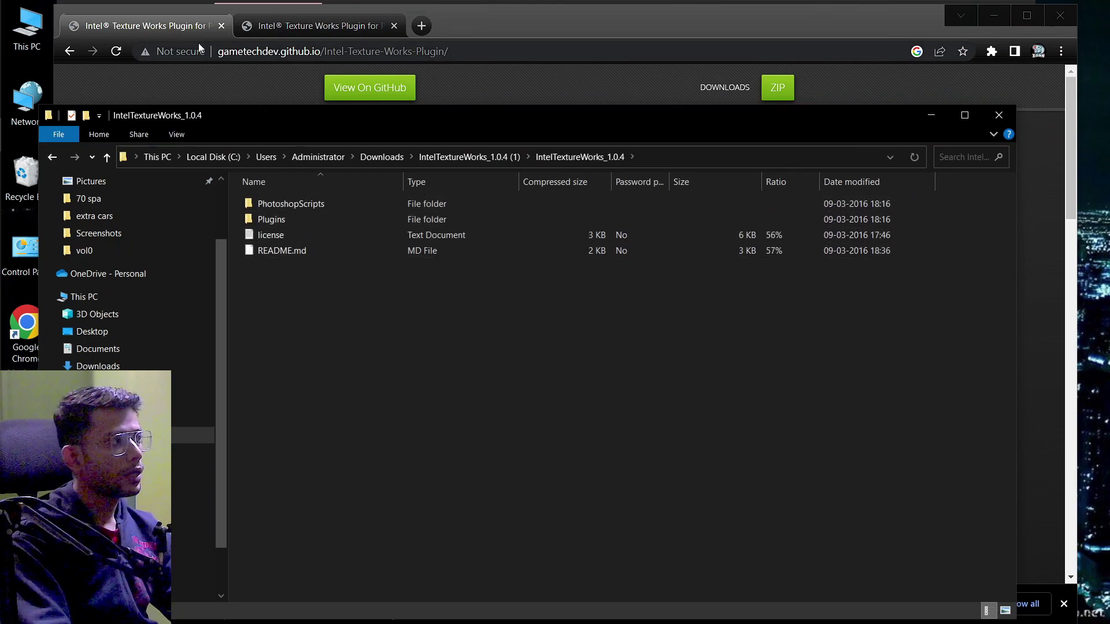
{"action": "left_click", "coordinate": [266, 28]}
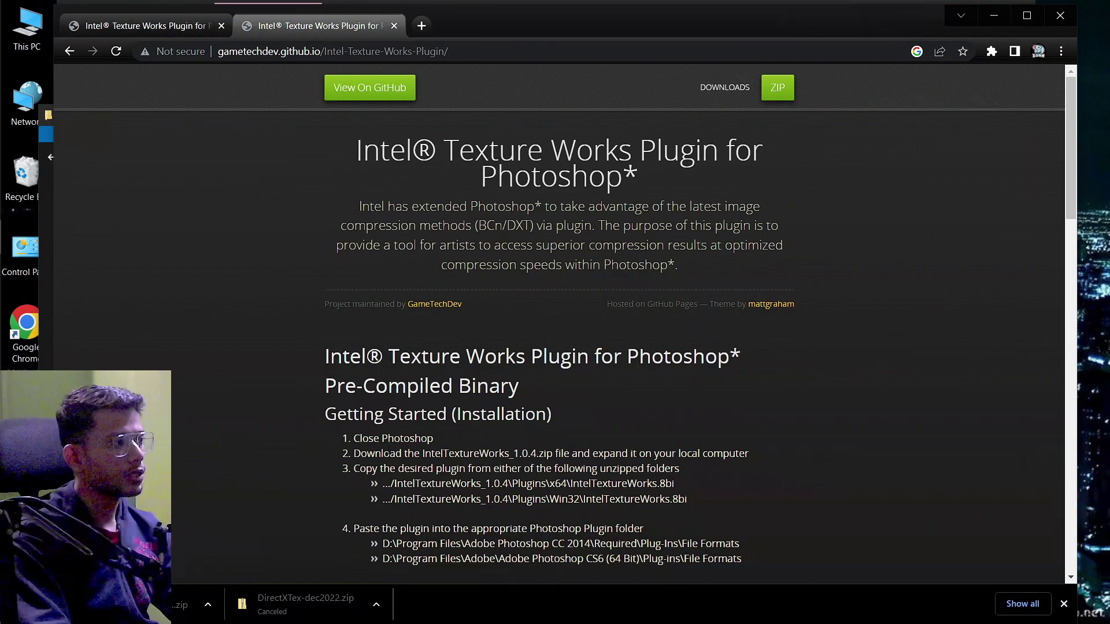
- Read through the plugin's Getting Started installation steps, then return to the IntelTextureWorks folder window
{"action": "scroll", "coordinate": [413, 460], "scroll_direction": "down", "scroll_amount": 2}
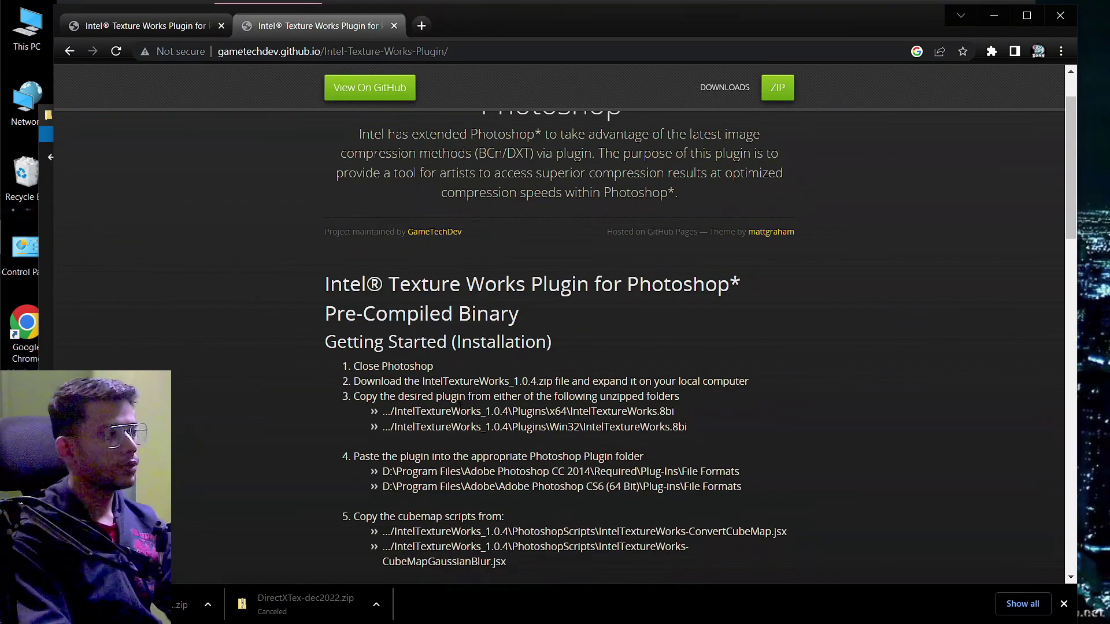
{"action": "scroll", "coordinate": [209, 167], "scroll_direction": "up", "scroll_amount": 1}
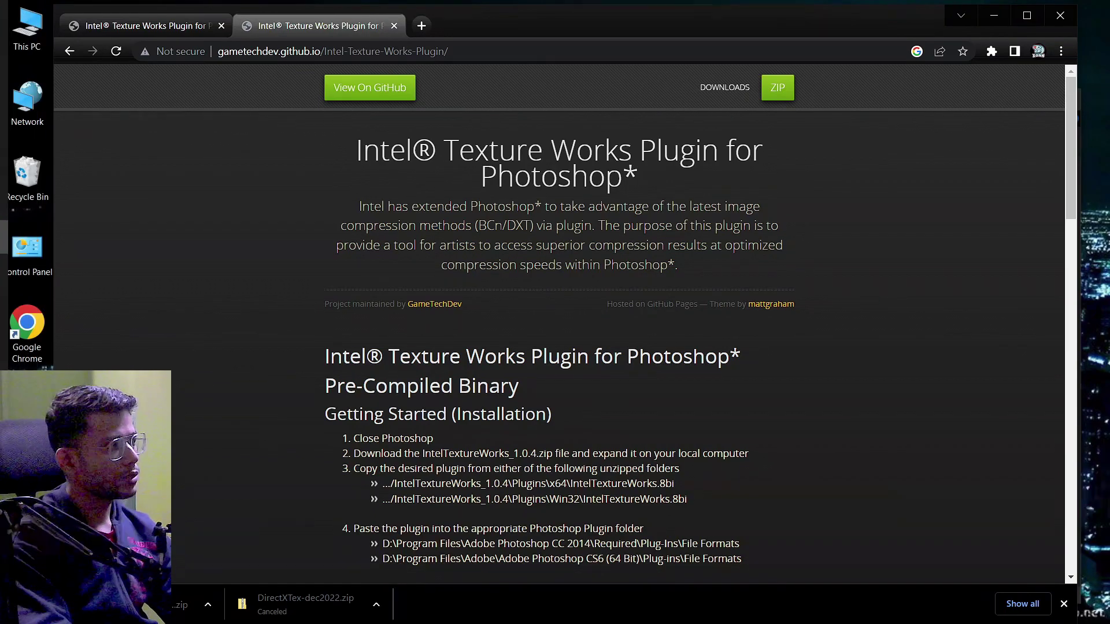
{"action": "left_click", "coordinate": [15, 139]}
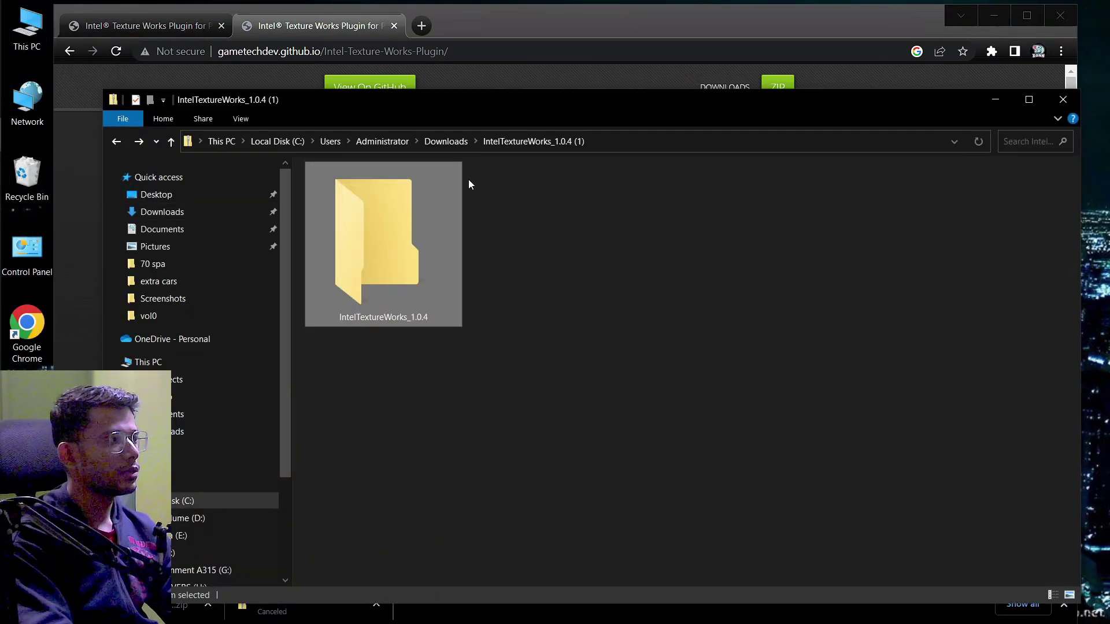
- Copy IntelTextureWorks.8bi from the zip's IntelTextureWorks_1.0.4\Plugins\x64 folder
{"action": "left_click", "coordinate": [446, 141]}
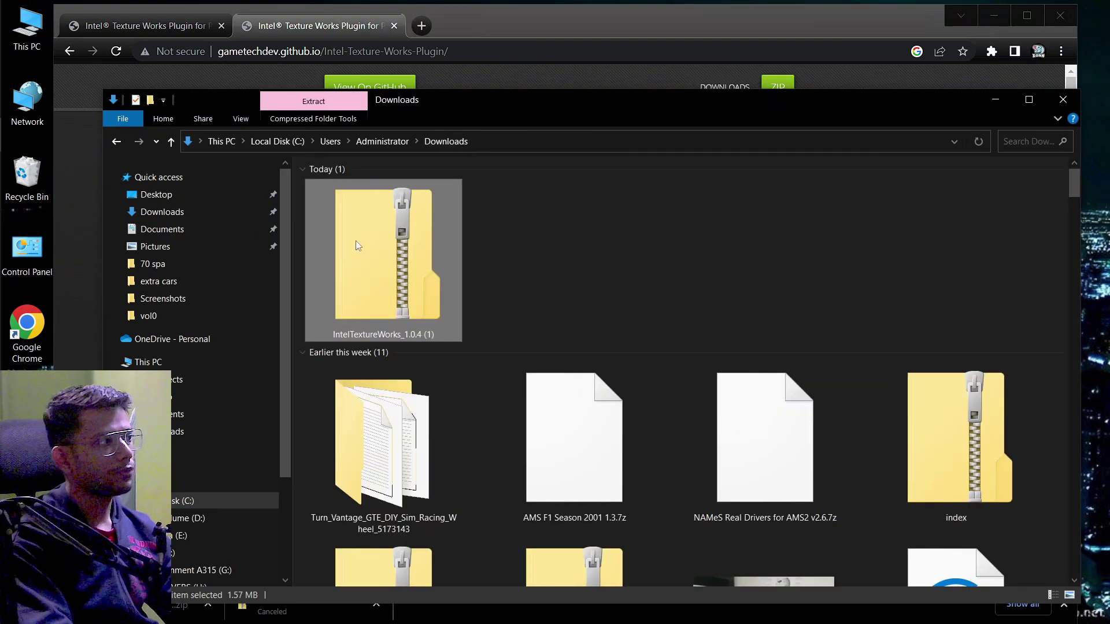
{"action": "double_click", "coordinate": [403, 253]}
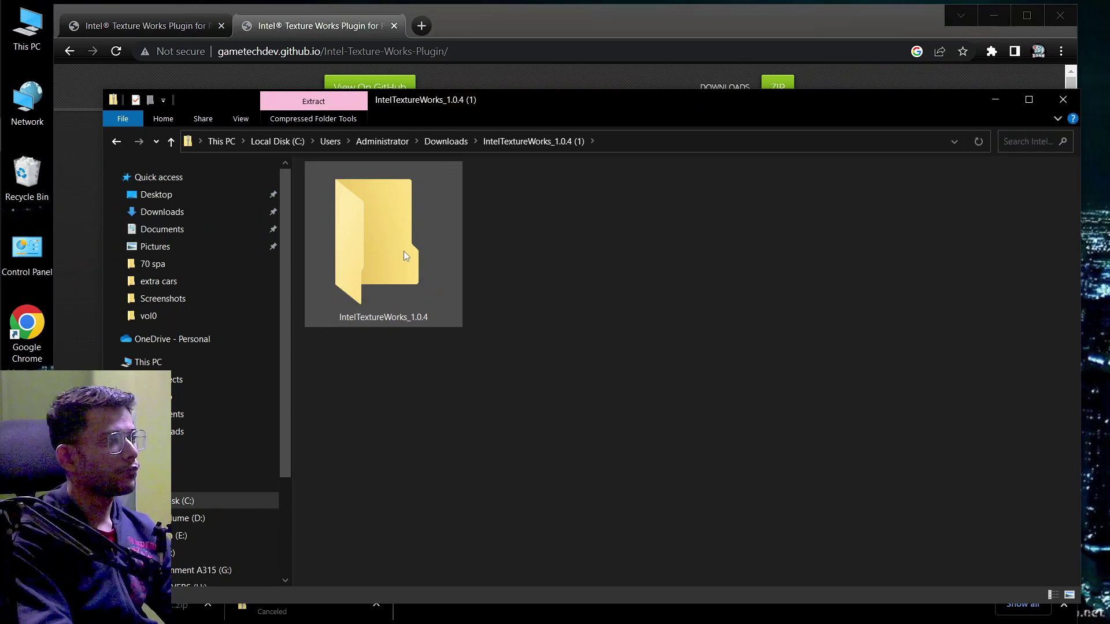
{"action": "double_click", "coordinate": [404, 252]}
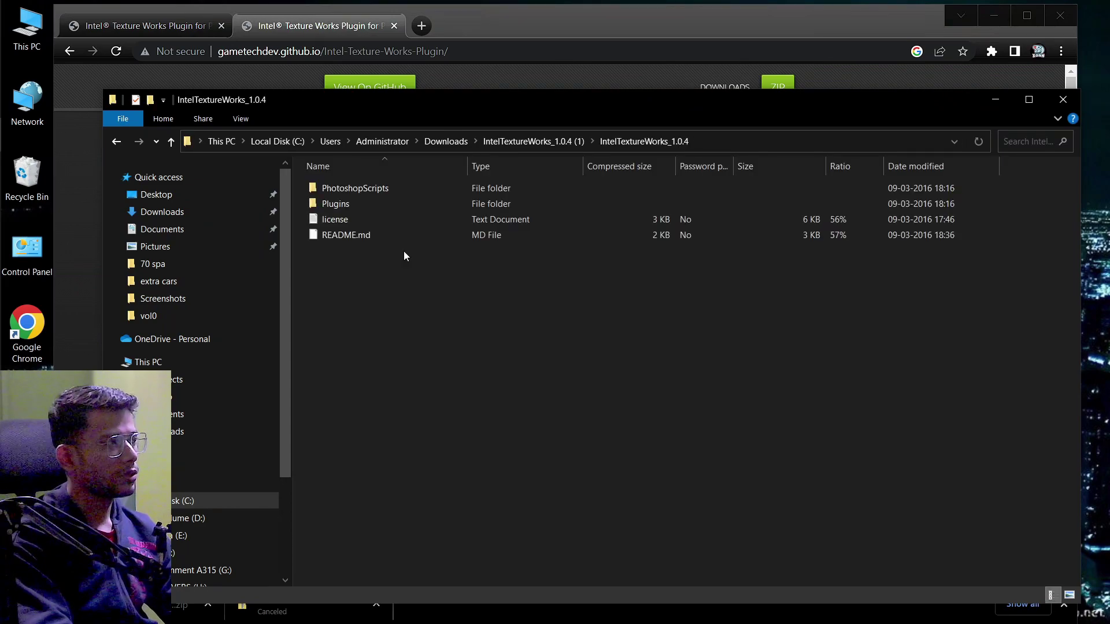
{"action": "double_click", "coordinate": [359, 200]}
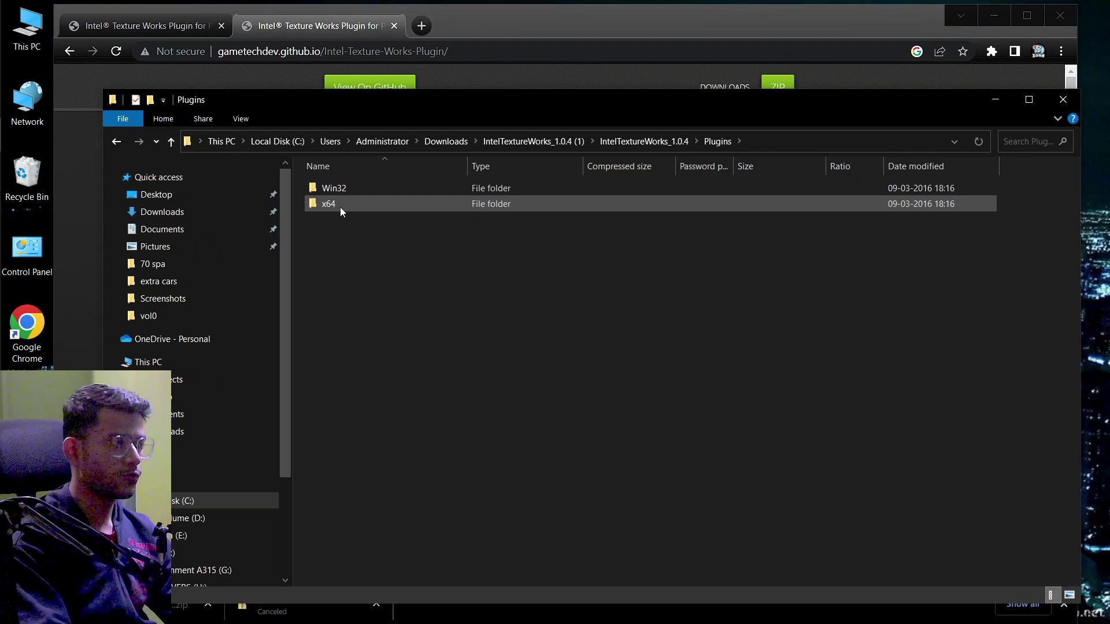
{"action": "double_click", "coordinate": [339, 207]}
{"action": "left_click", "coordinate": [370, 191]}
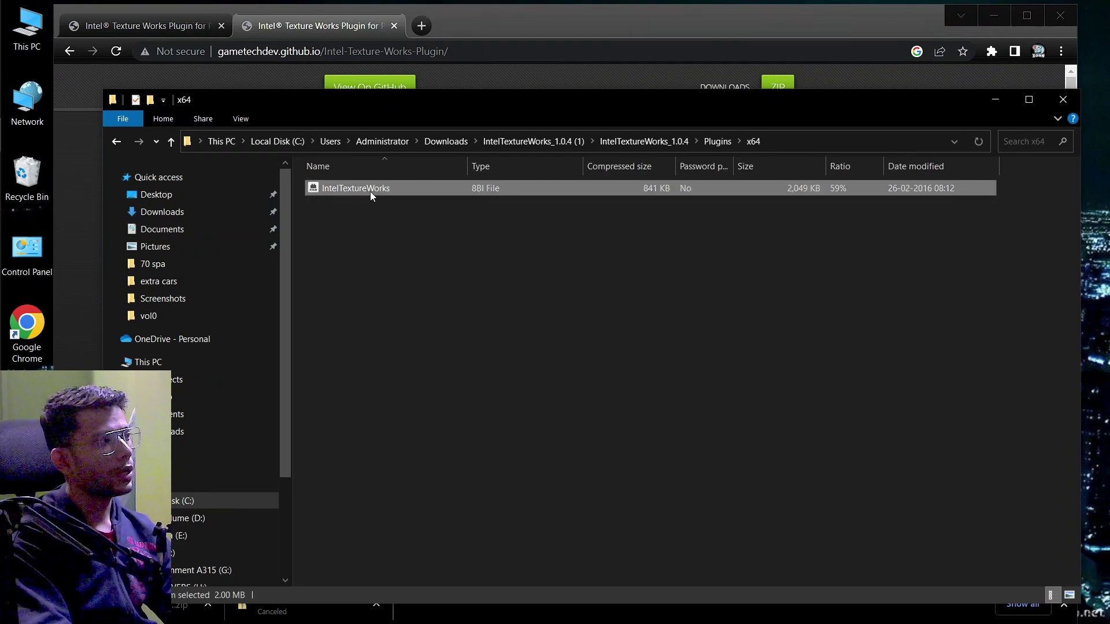
{"action": "right_click", "coordinate": [370, 192]}
{"action": "left_click", "coordinate": [390, 240]}
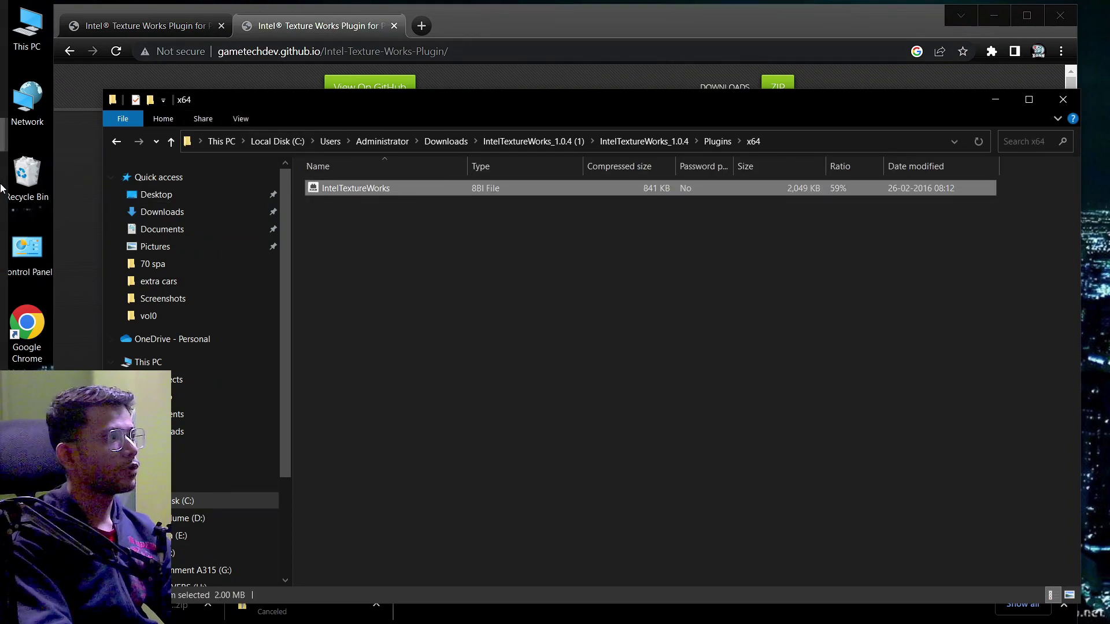
- Navigate to C:\Program Files\Adobe\Adobe Photoshop CC 2019\Required\Plug-ins\File Formats
{"action": "mouse_move", "coordinate": [20, 129]}
{"action": "left_click", "coordinate": [116, 95]}
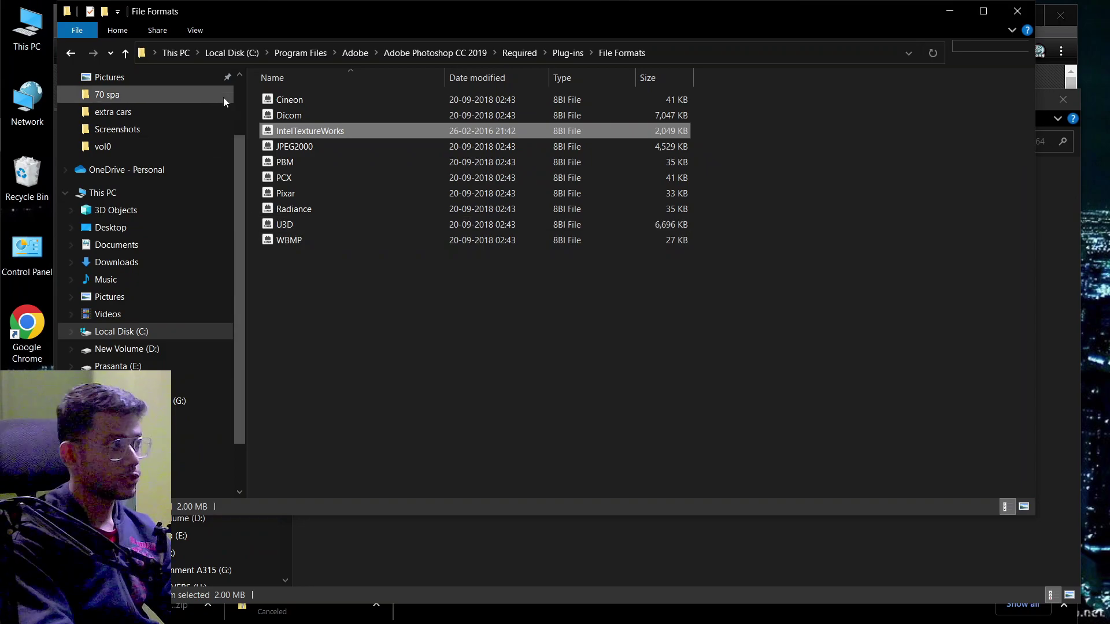
{"action": "left_click", "coordinate": [243, 53]}
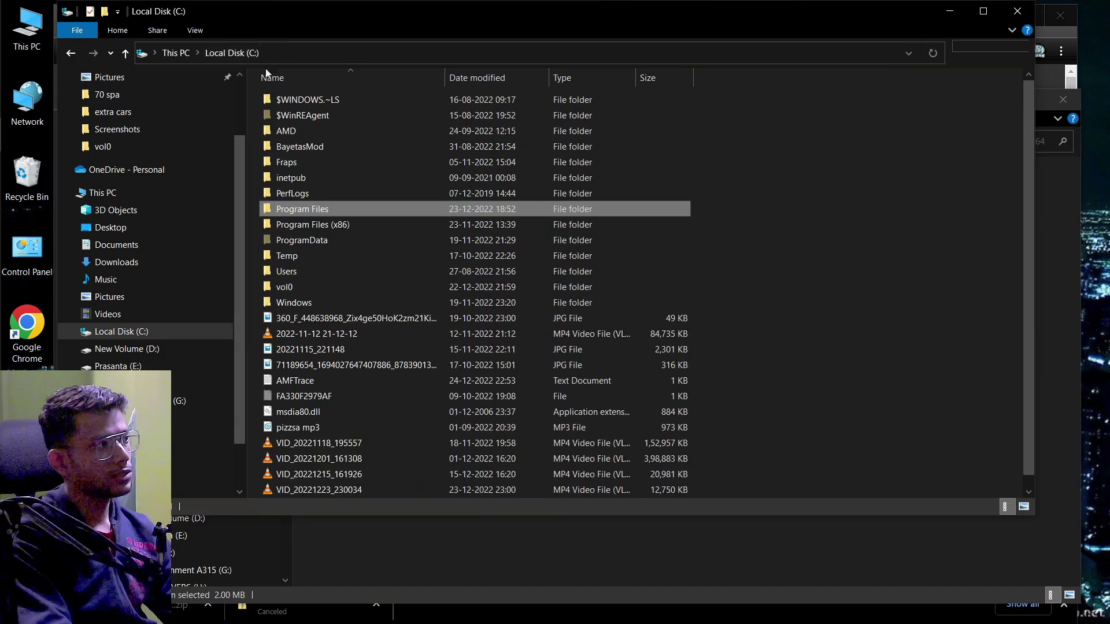
{"action": "double_click", "coordinate": [312, 213]}
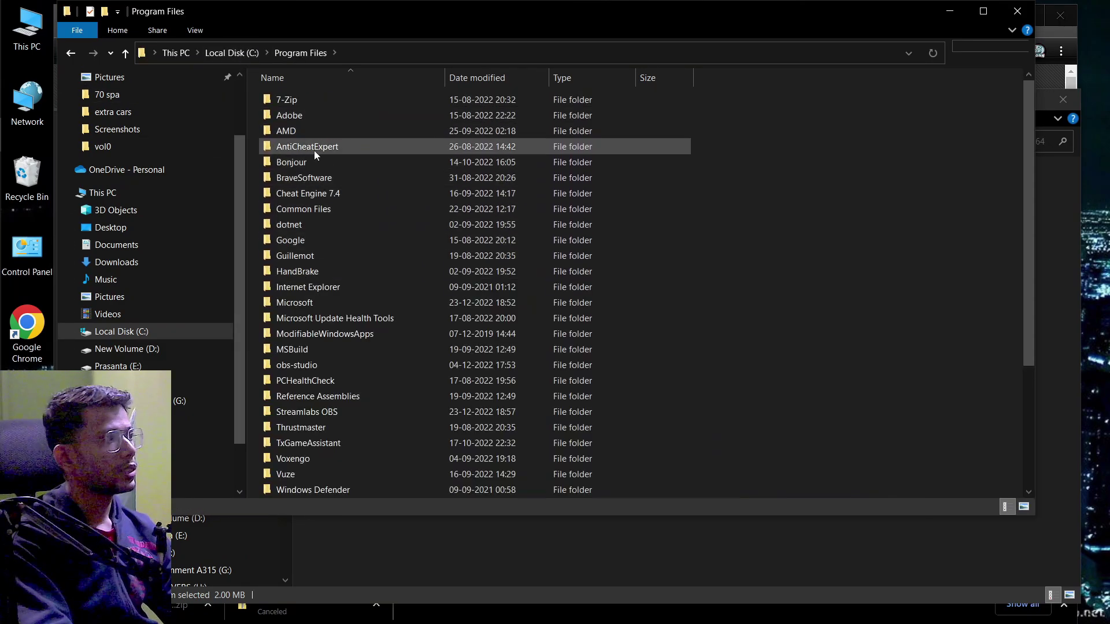
{"action": "double_click", "coordinate": [314, 119]}
{"action": "double_click", "coordinate": [317, 106]}
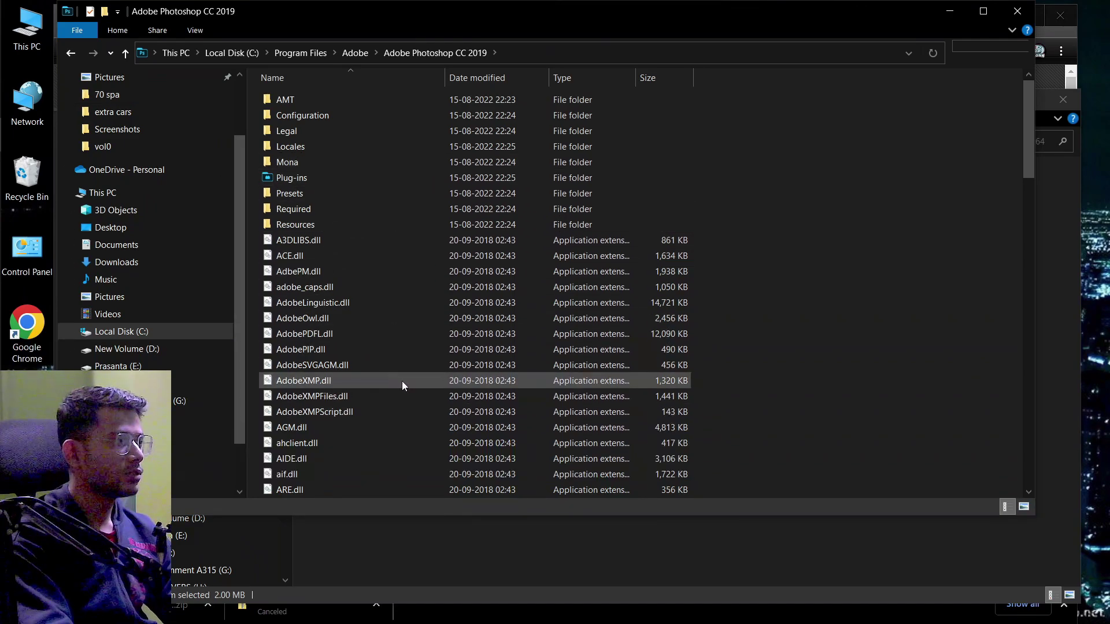
{"action": "scroll", "coordinate": [373, 231], "scroll_direction": "up", "scroll_amount": 5, "text": "ctrl"}
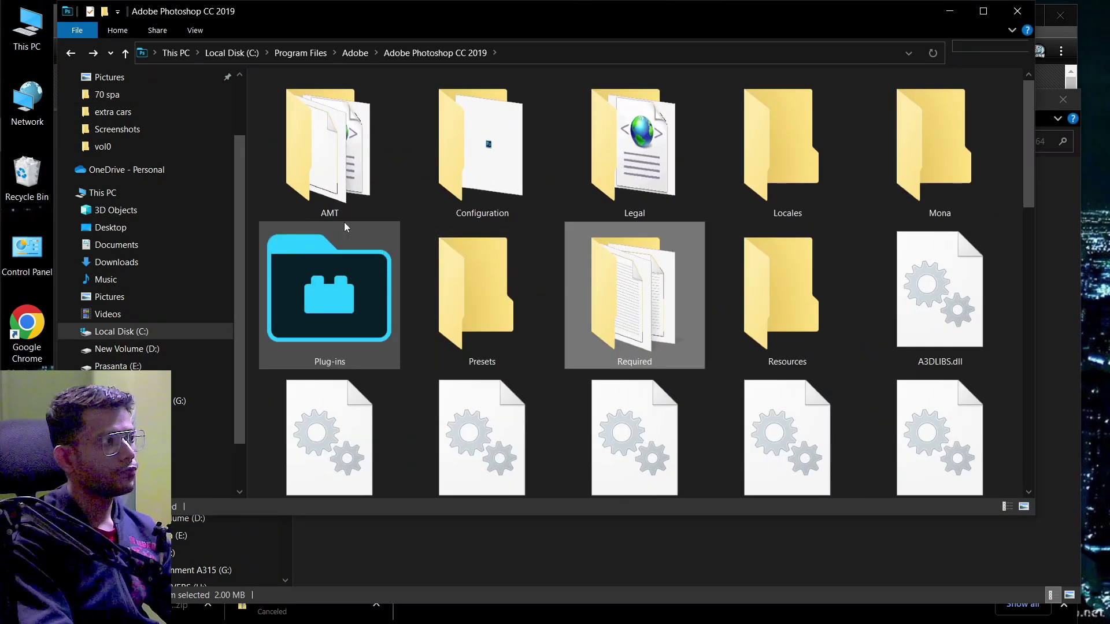
{"action": "double_click", "coordinate": [630, 322]}
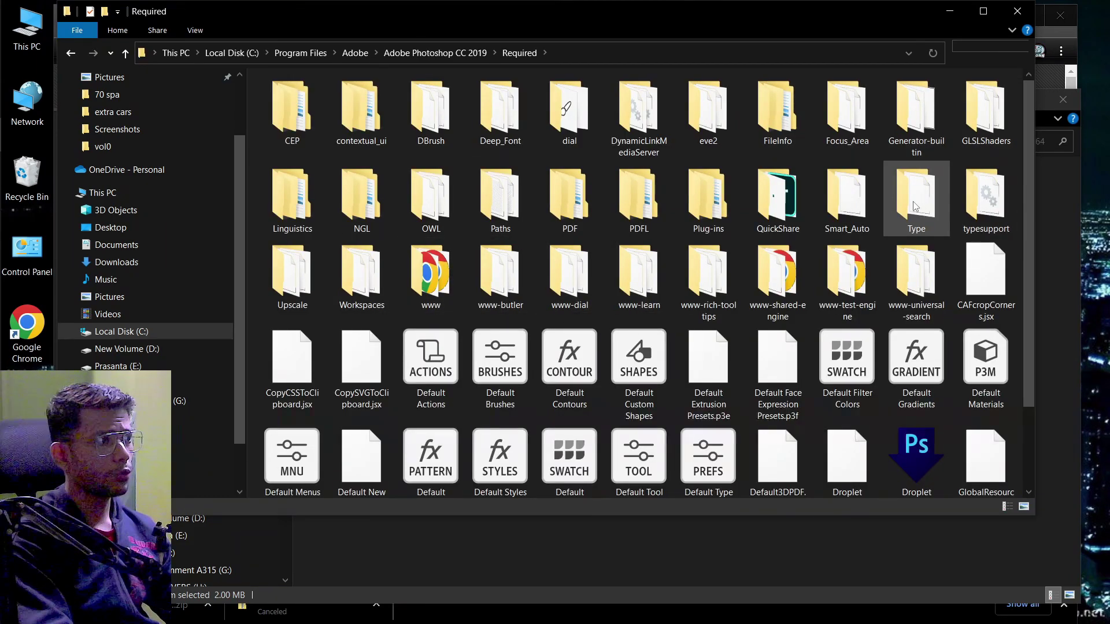
{"action": "double_click", "coordinate": [710, 213]}
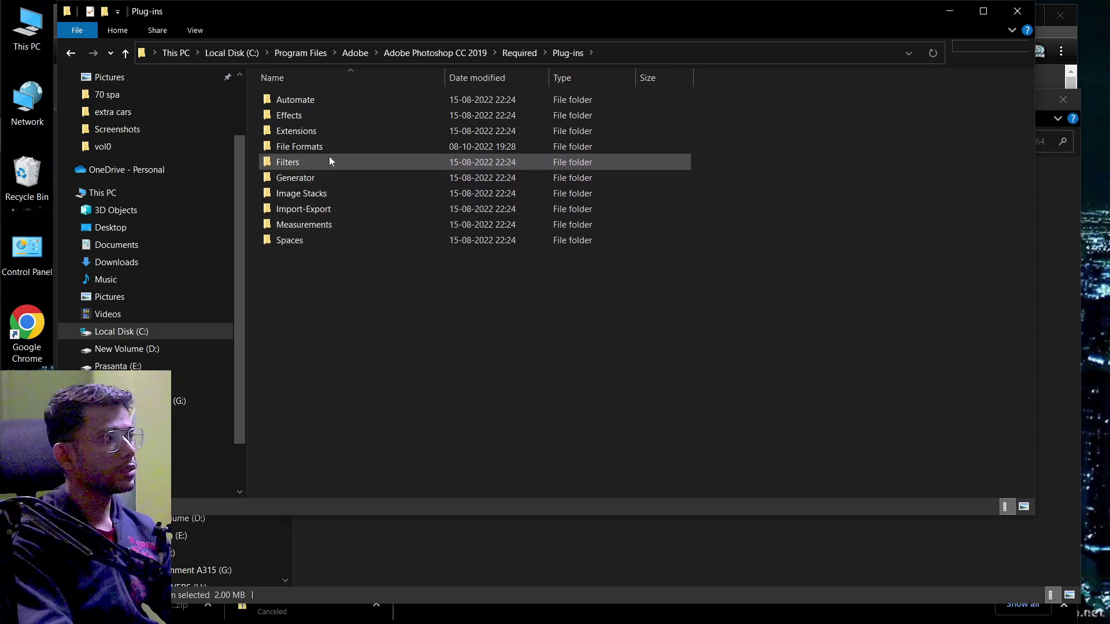
{"action": "double_click", "coordinate": [329, 145]}
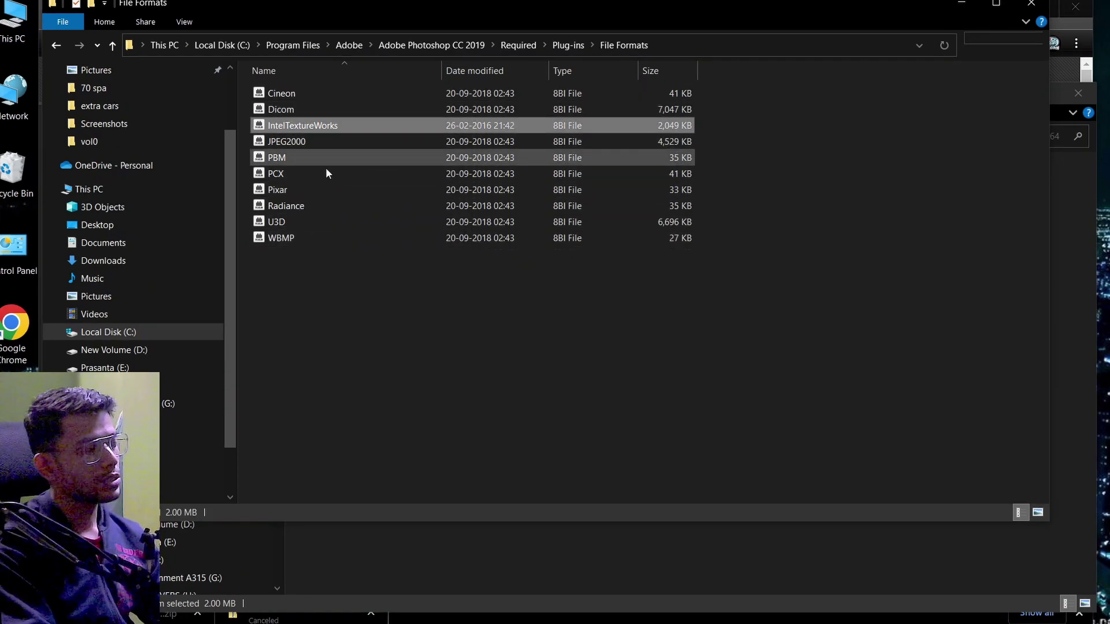
- Paste the x64 IntelTextureWorks.8bi there, replacing the existing plugin file
{"action": "right_click", "coordinate": [354, 311]}
{"action": "left_click", "coordinate": [397, 442]}
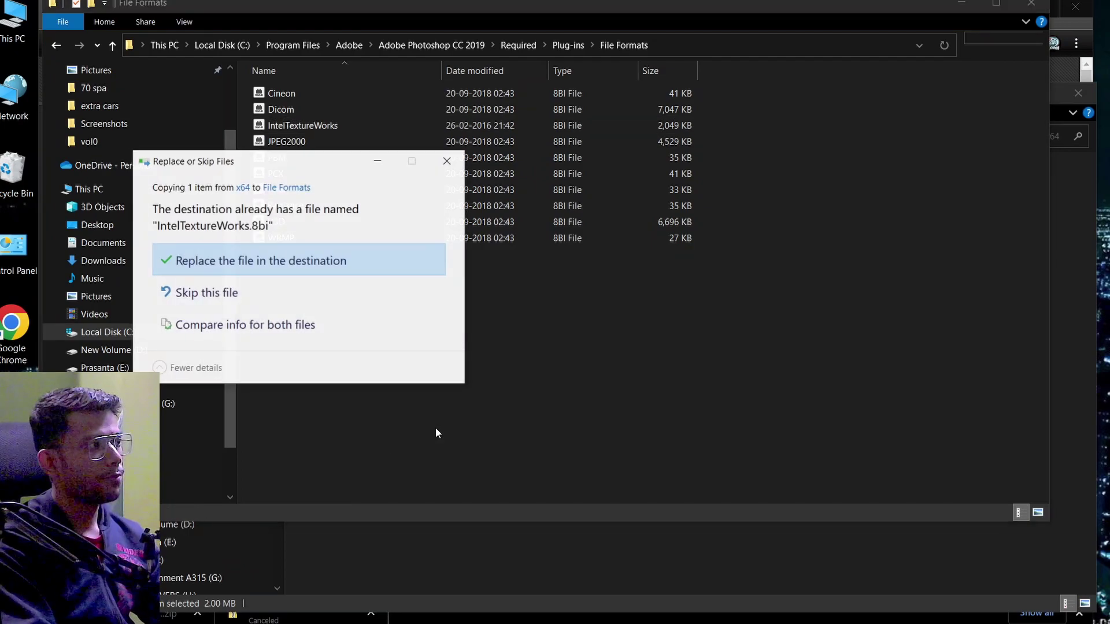
{"action": "left_click", "coordinate": [280, 264]}
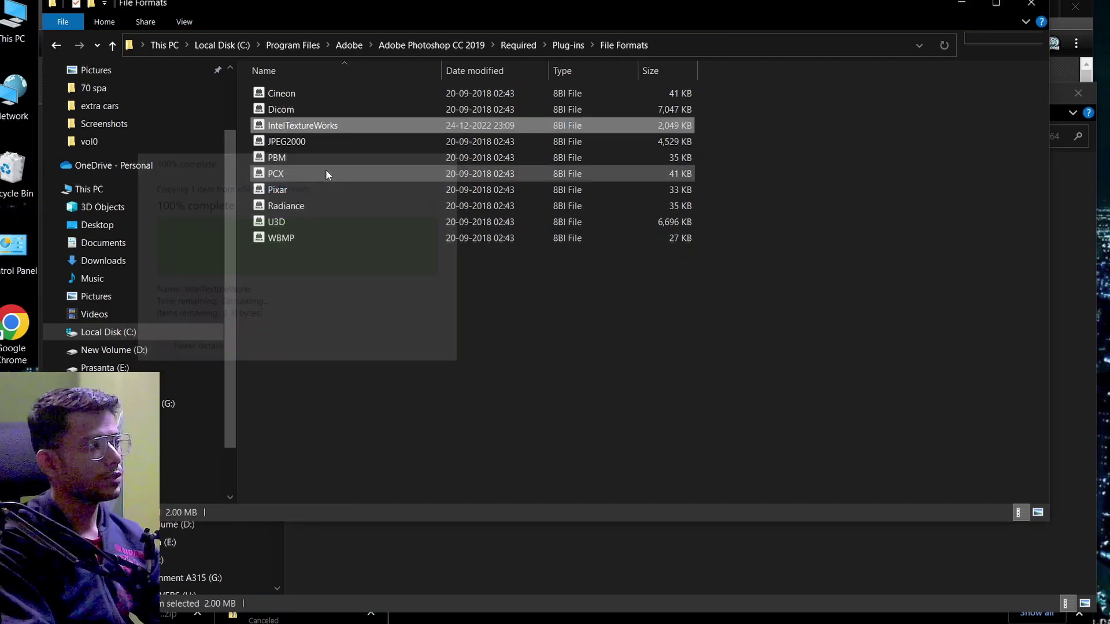
{"action": "left_click", "coordinate": [352, 171]}
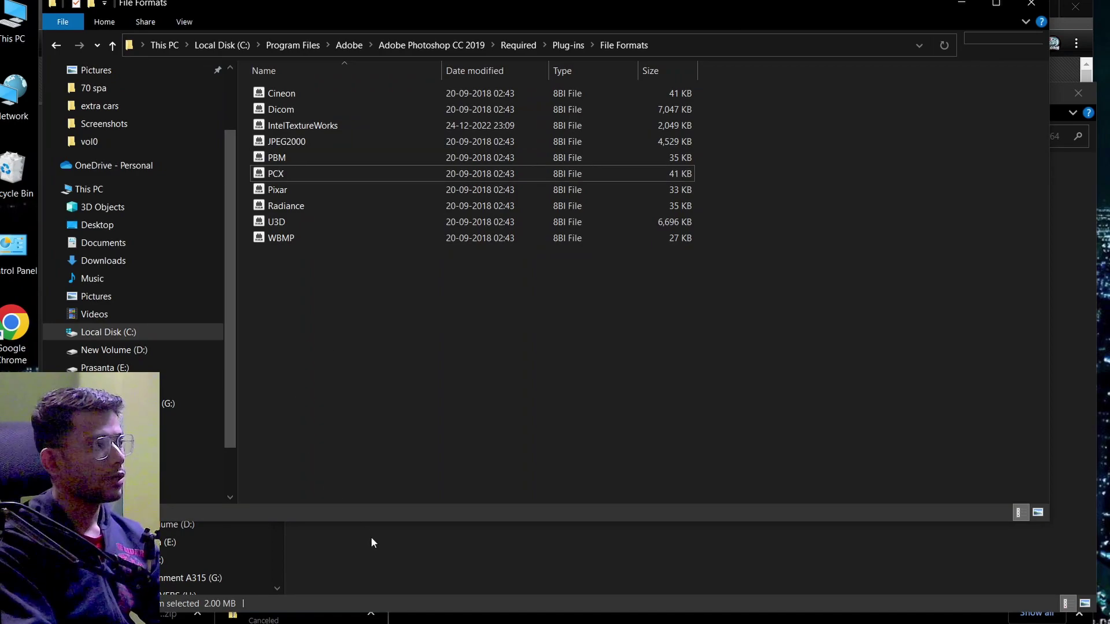
{"action": "left_click", "coordinate": [380, 566]}
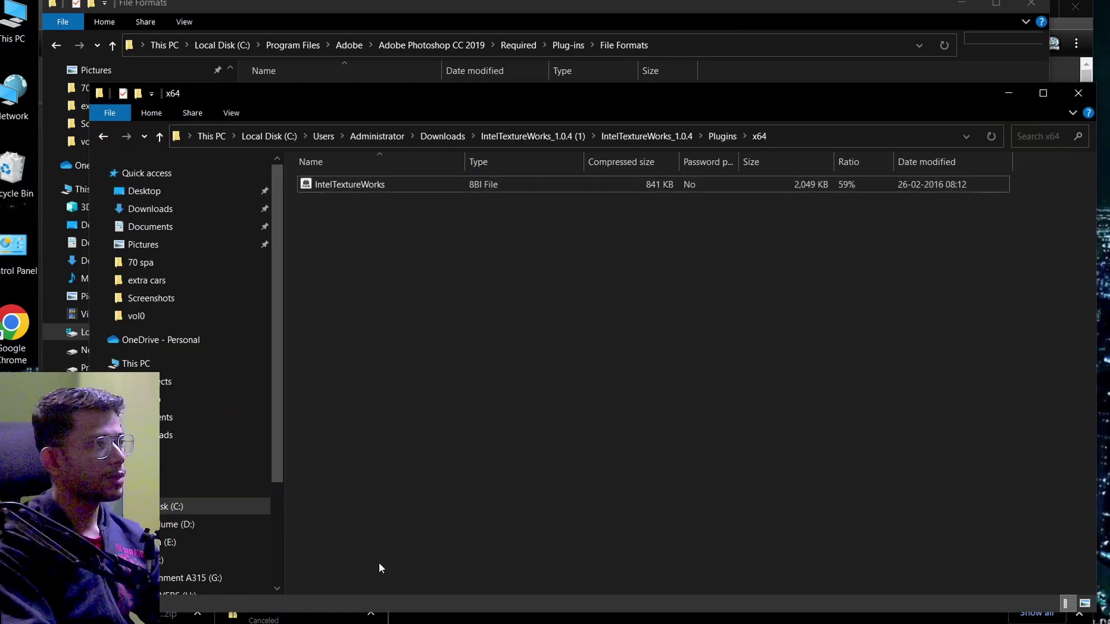
- Copy both IntelTextureWorks JSX scripts from the zip's PhotoshopScripts folder
{"action": "left_click", "coordinate": [533, 136]}
{"action": "left_click", "coordinate": [438, 136]}
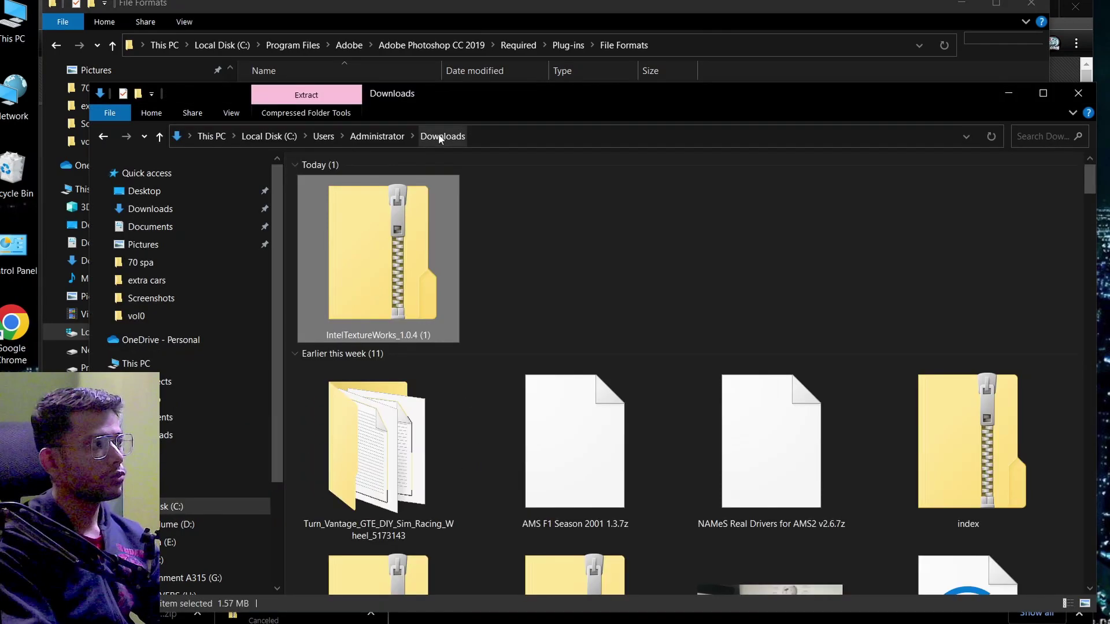
{"action": "double_click", "coordinate": [368, 280]}
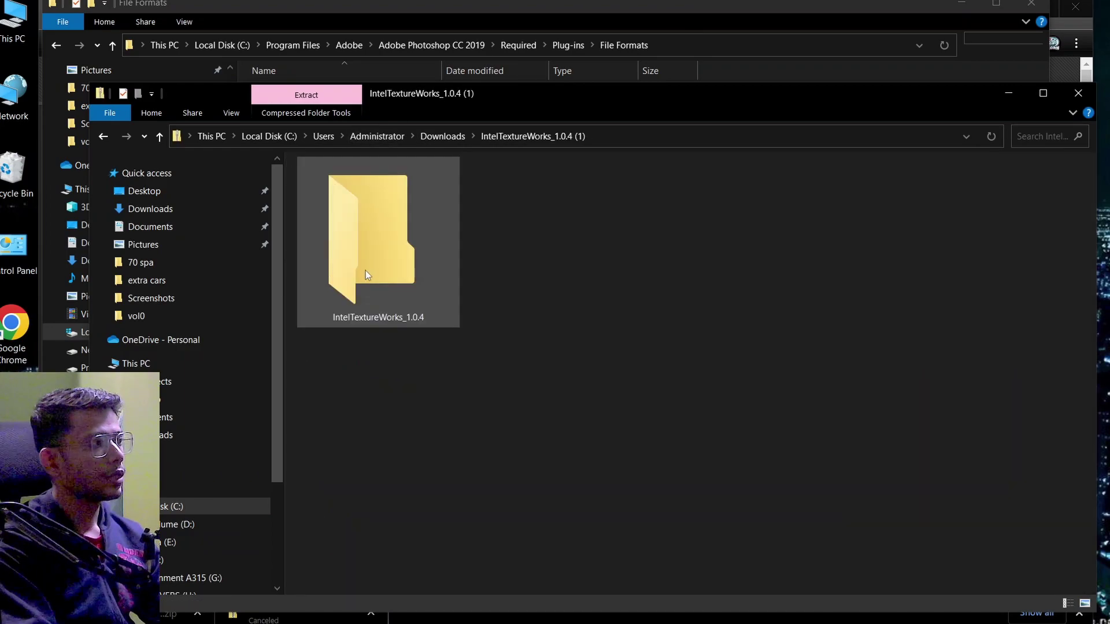
{"action": "double_click", "coordinate": [379, 252]}
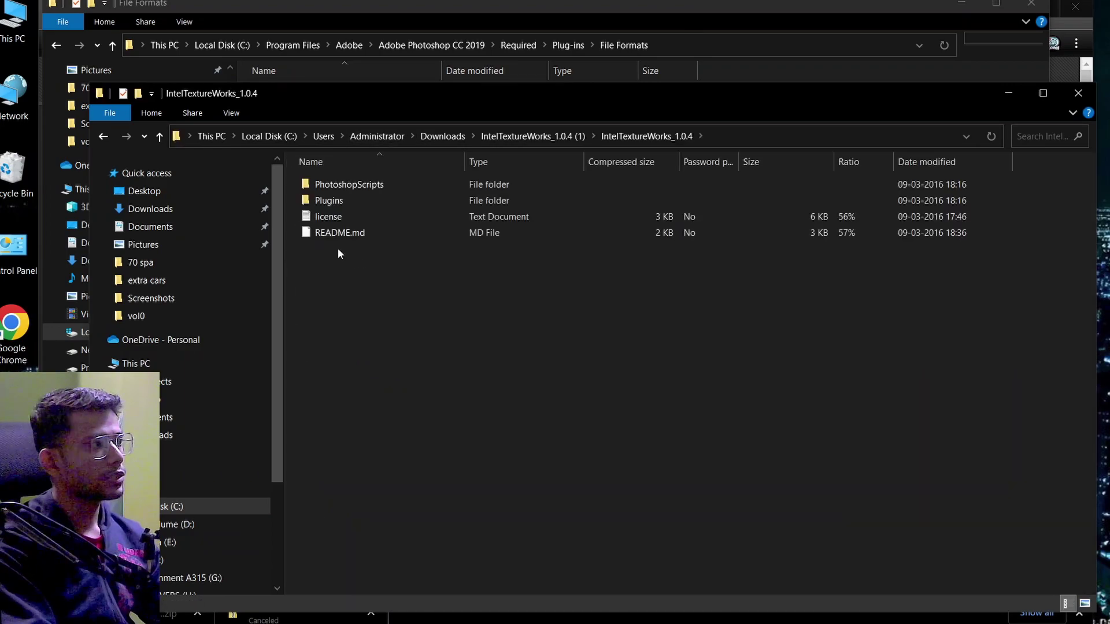
{"action": "double_click", "coordinate": [350, 184]}
{"action": "left_click_drag", "start_coordinate": [403, 255], "coordinate": [413, 187]}
{"action": "right_click", "coordinate": [413, 187]}
{"action": "left_click", "coordinate": [455, 242]}
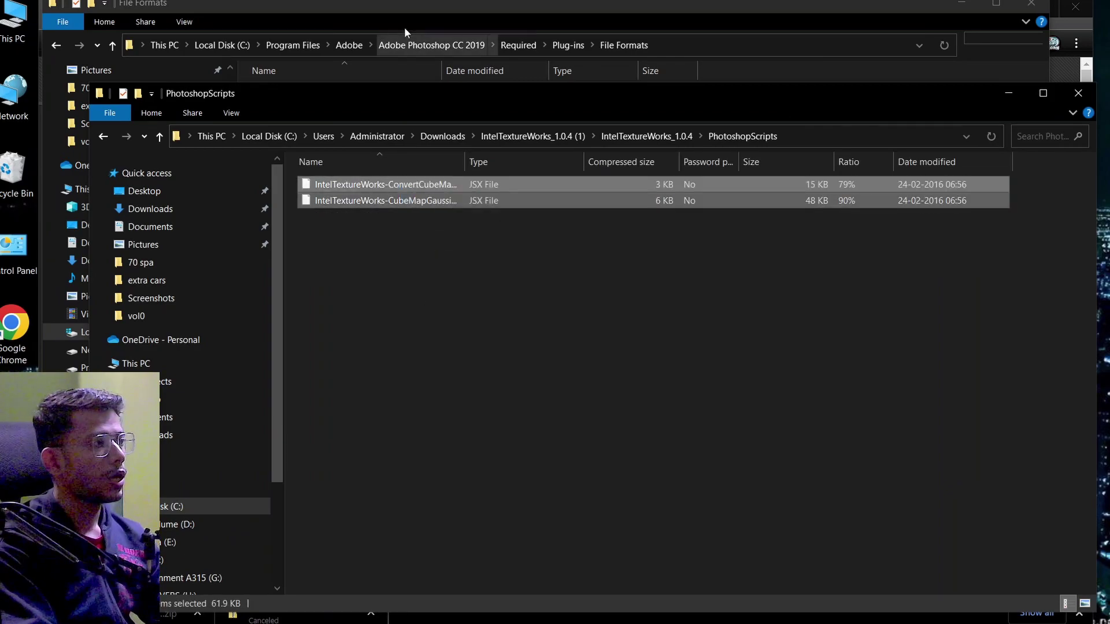
- Navigate to Photoshop CC 2019's Presets\Scripts folder
{"action": "left_click", "coordinate": [348, 4]}
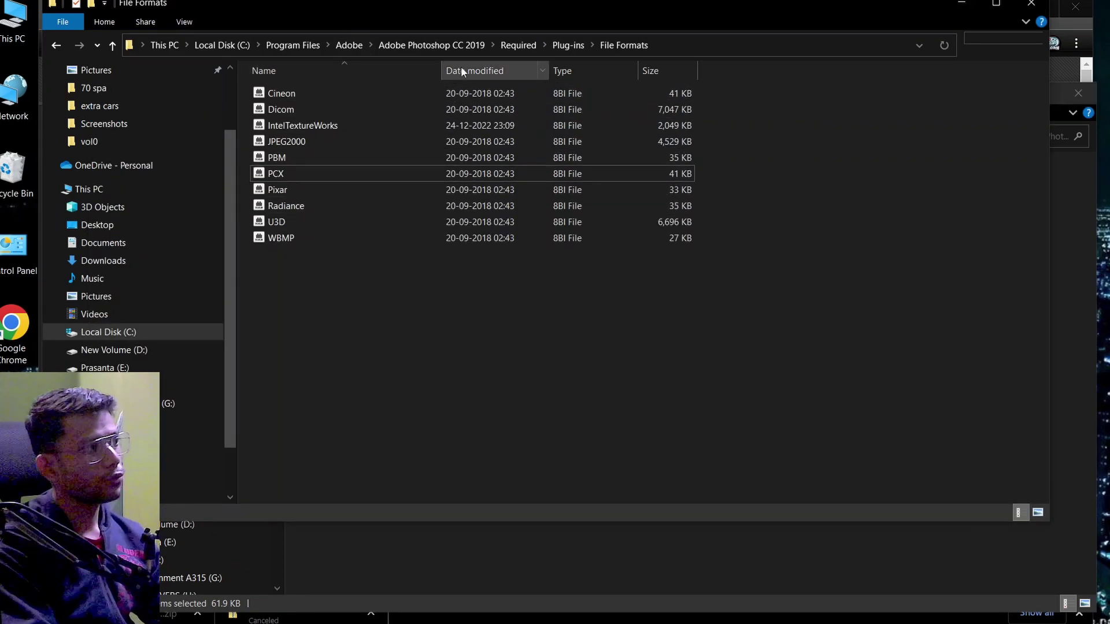
{"action": "left_click", "coordinate": [456, 45]}
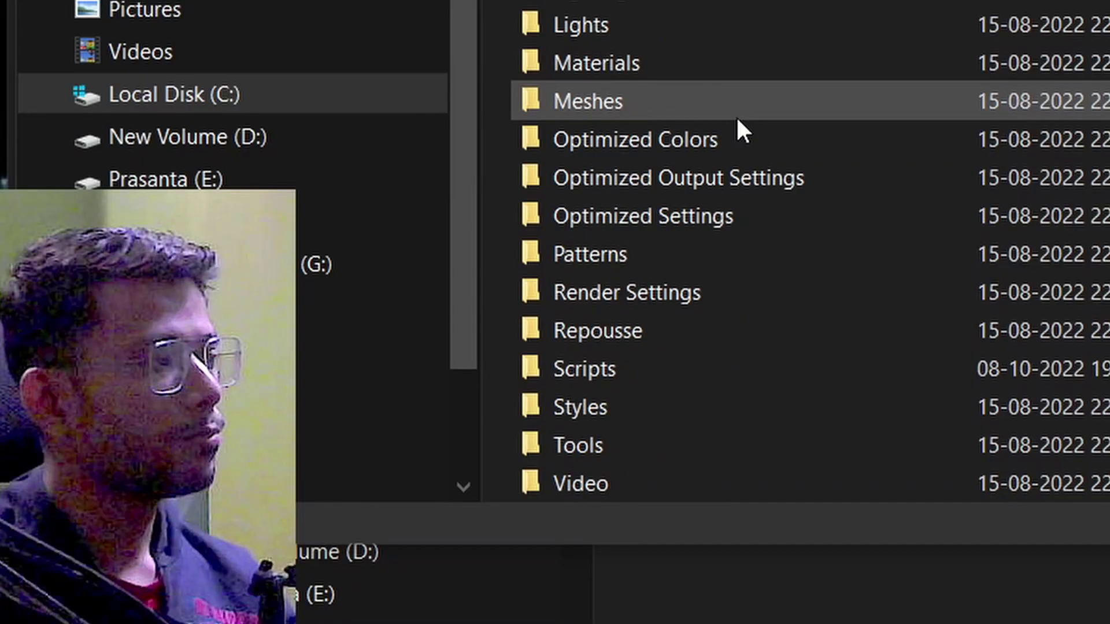
{"action": "scroll", "coordinate": [738, 119], "scroll_direction": "down", "scroll_amount": 1}
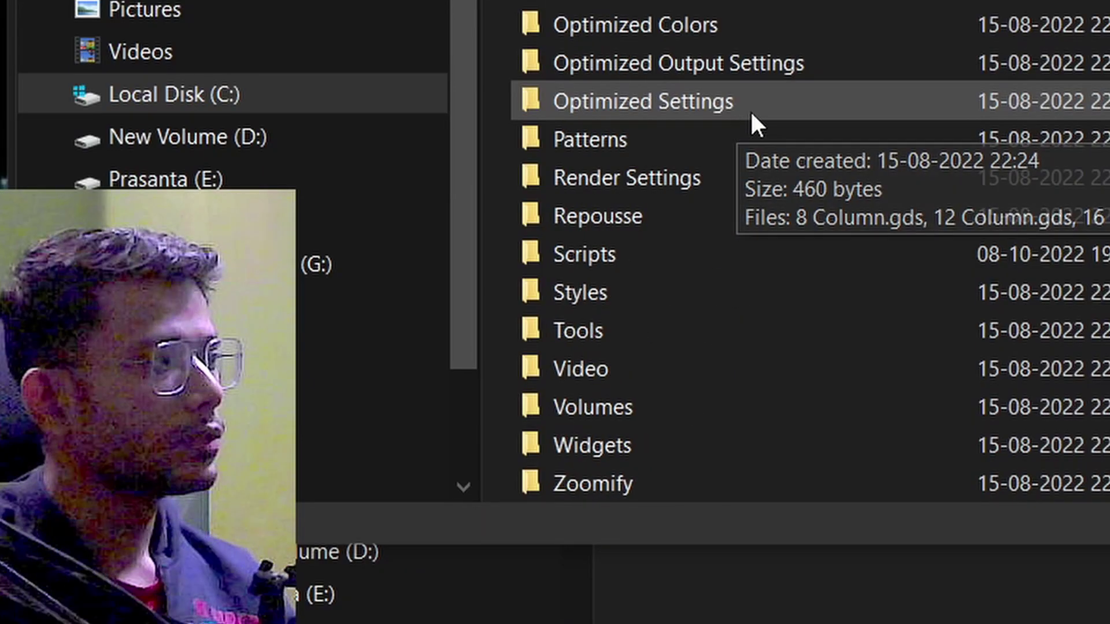
{"action": "double_click", "coordinate": [676, 258]}
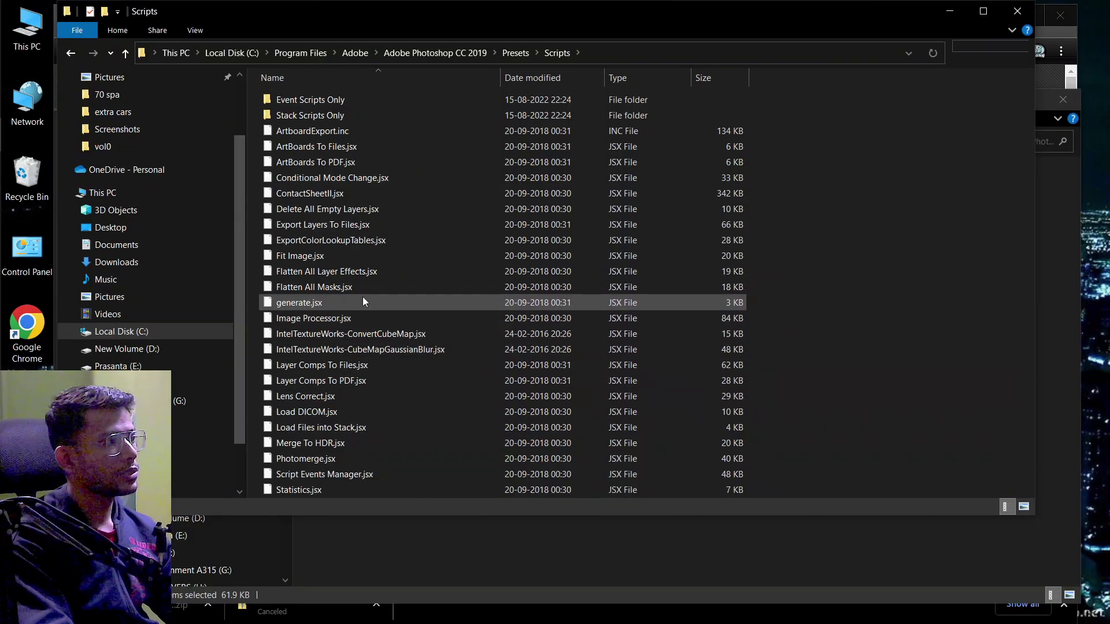
{"action": "key", "text": "alt+Left"}
{"action": "scroll", "coordinate": [343, 386], "scroll_direction": "up", "scroll_amount": 4}
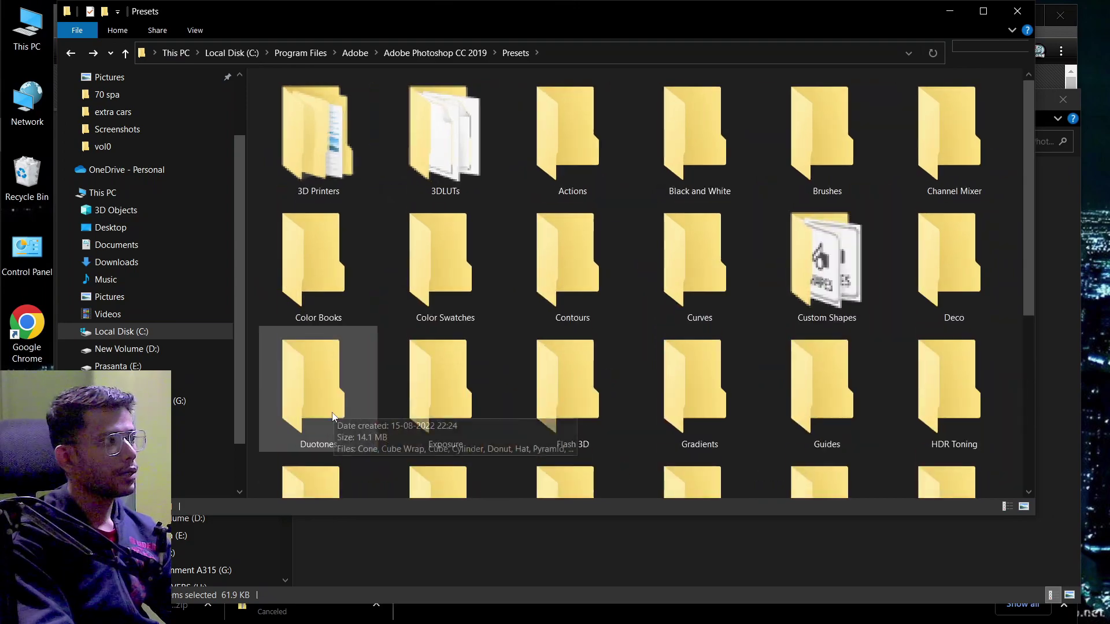
{"action": "scroll", "coordinate": [331, 414], "scroll_direction": "down", "scroll_amount": 5}
{"action": "scroll", "coordinate": [473, 380], "scroll_direction": "up", "scroll_amount": 1}
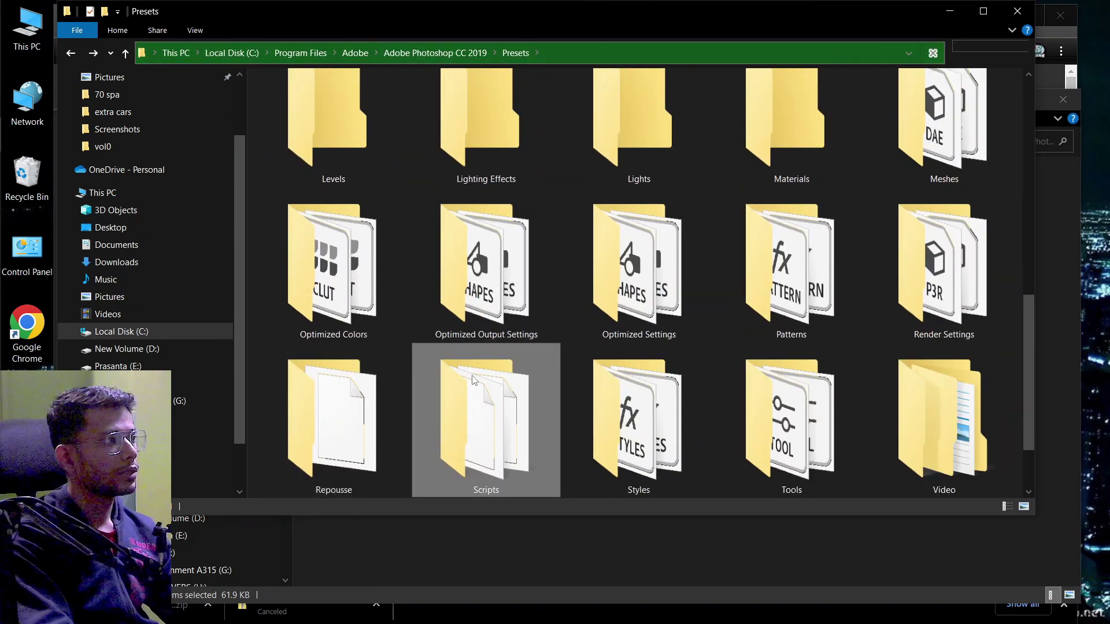
{"action": "scroll", "coordinate": [473, 380], "scroll_direction": "down", "scroll_amount": 1}
{"action": "double_click", "coordinate": [497, 300]}
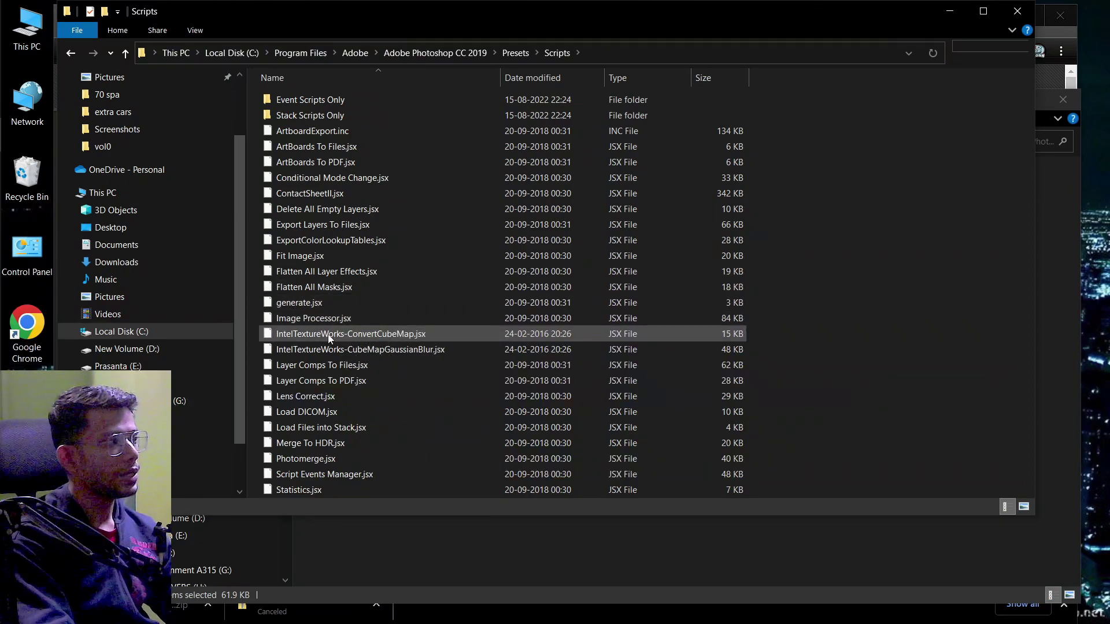
{"action": "scroll", "coordinate": [359, 341], "scroll_direction": "up", "scroll_amount": 4}
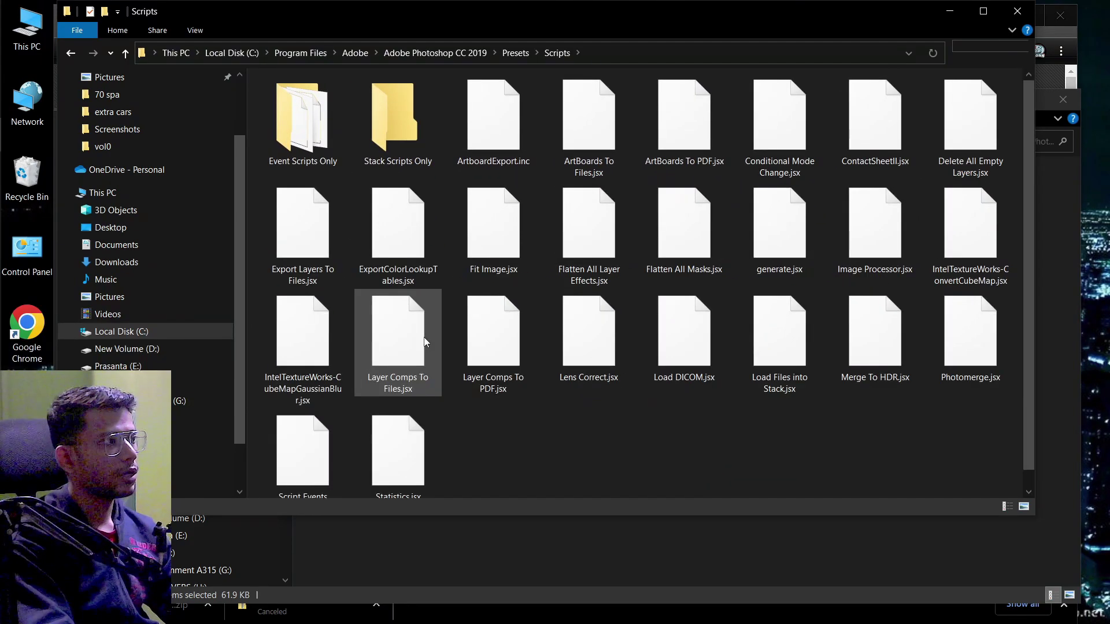
{"action": "scroll", "coordinate": [424, 341], "scroll_direction": "up", "scroll_amount": 2}
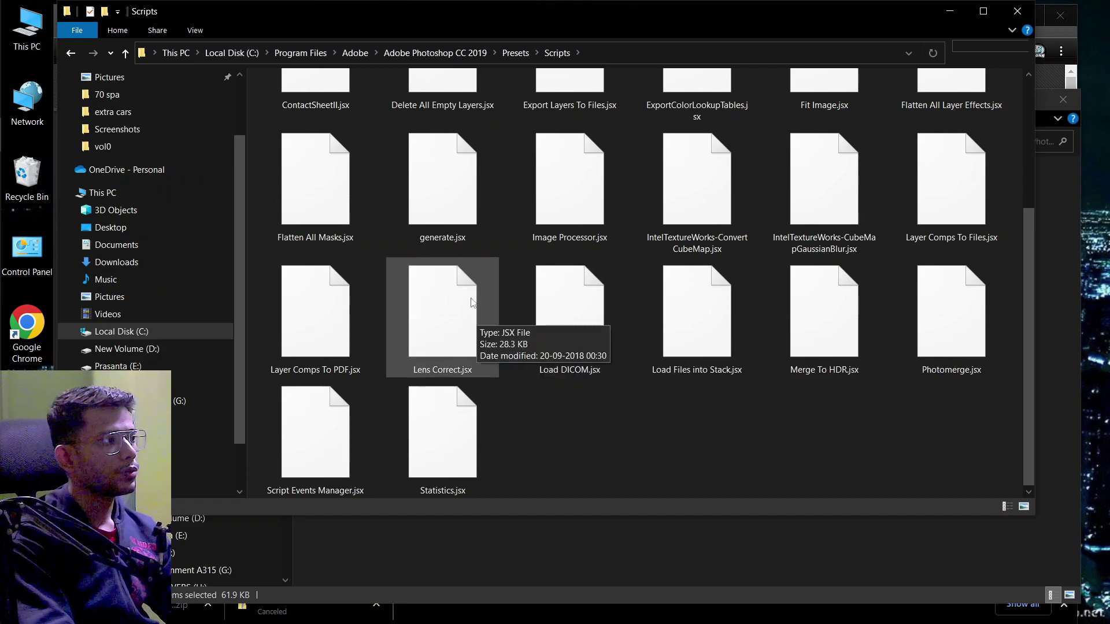
- Check the existing scripts, then paste the two JSX files, replacing the old copies
{"action": "left_click", "coordinate": [457, 193]}
{"action": "key", "text": "Right"}
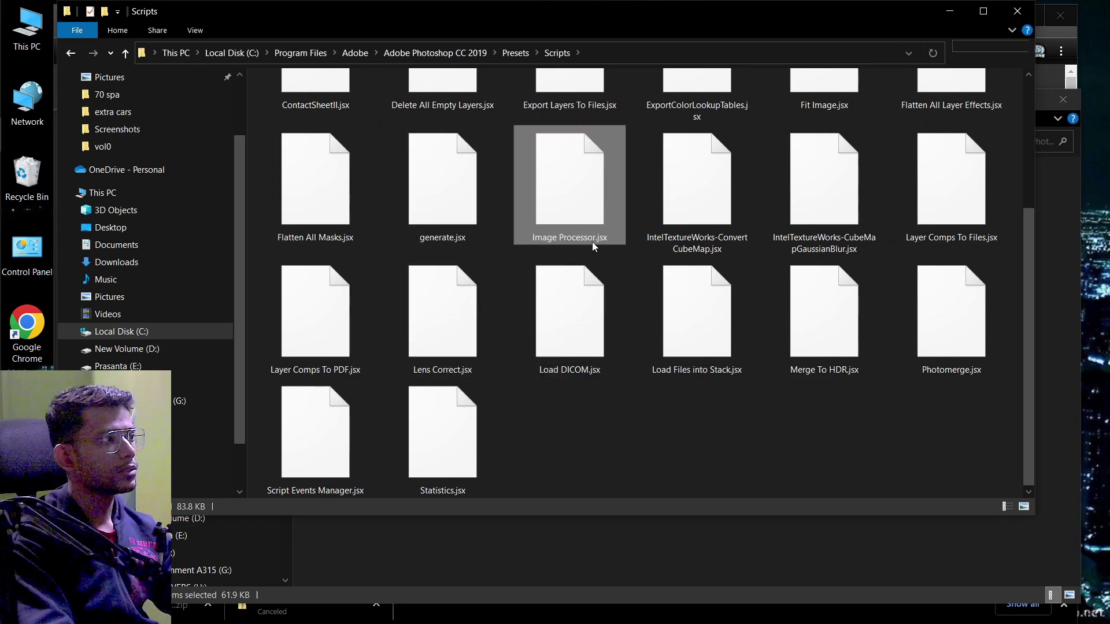
{"action": "left_click", "coordinate": [692, 199]}
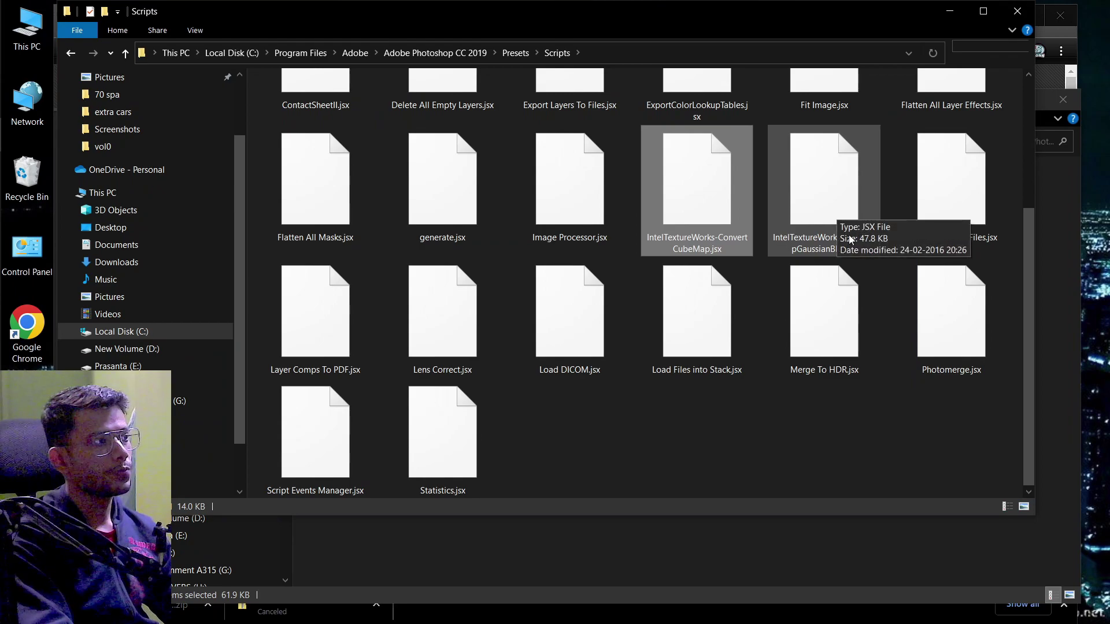
{"action": "left_click", "coordinate": [732, 443]}
{"action": "right_click", "coordinate": [731, 439]}
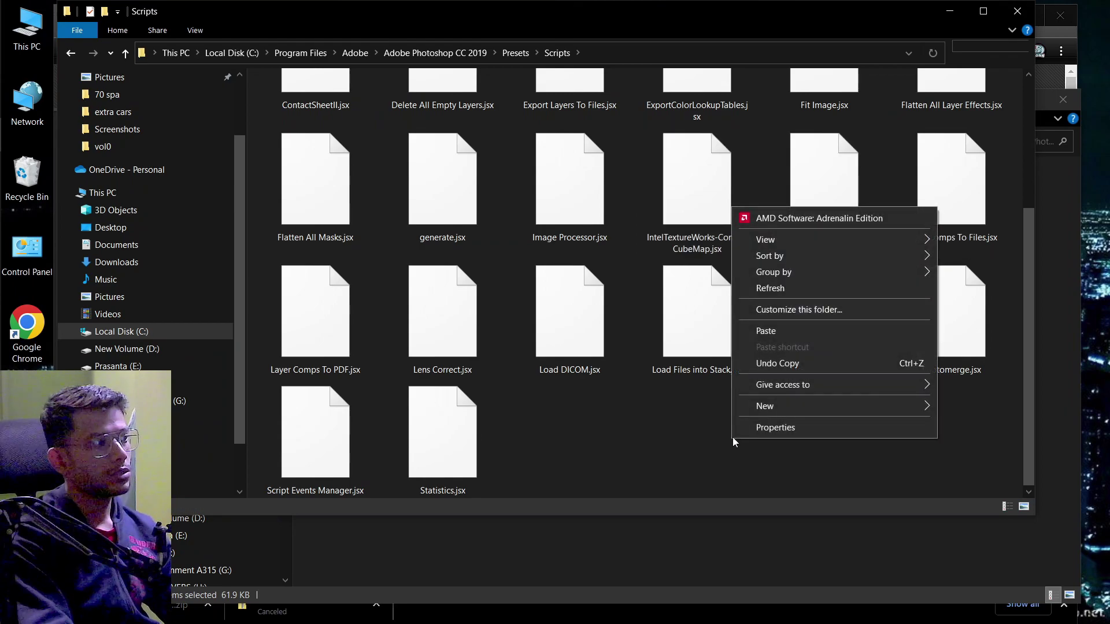
{"action": "left_click", "coordinate": [776, 335]}
{"action": "left_click", "coordinate": [531, 248]}
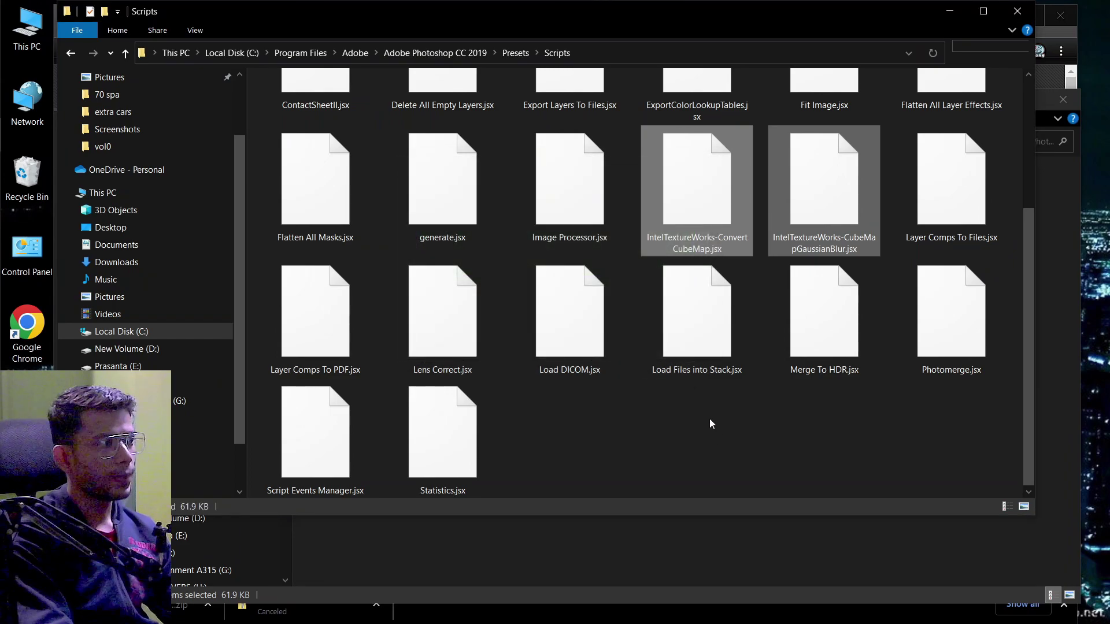
{"action": "left_click", "coordinate": [698, 417]}
- Close the Scripts folder window and launch Adobe Photoshop from the Start menu
{"action": "left_click_drag", "start_coordinate": [851, 19], "coordinate": [772, 20]}
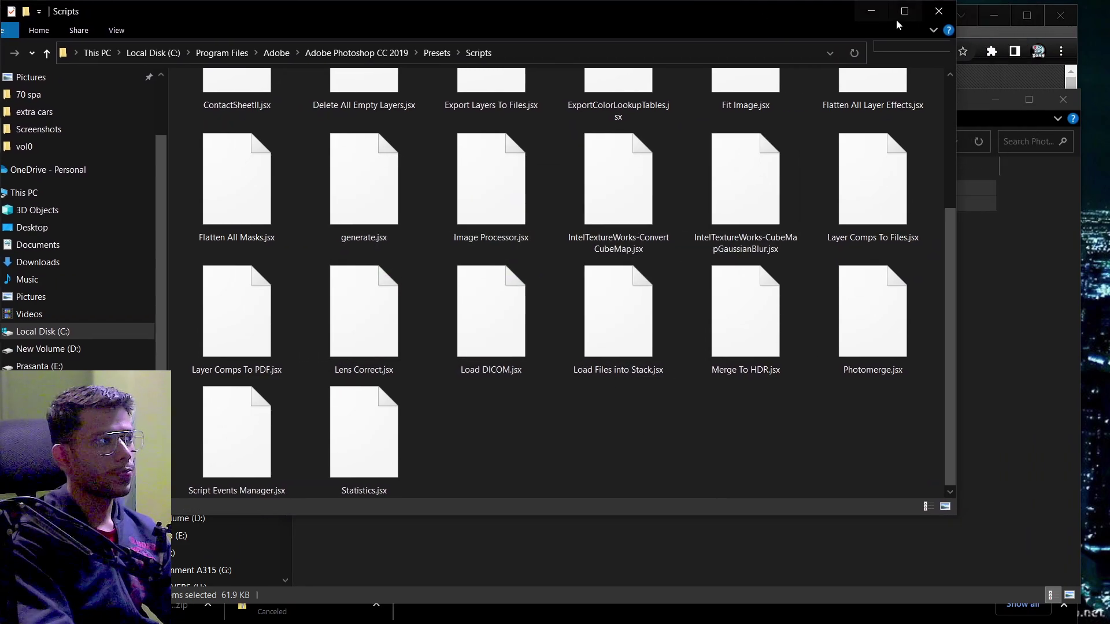
{"action": "left_click", "coordinate": [937, 13]}
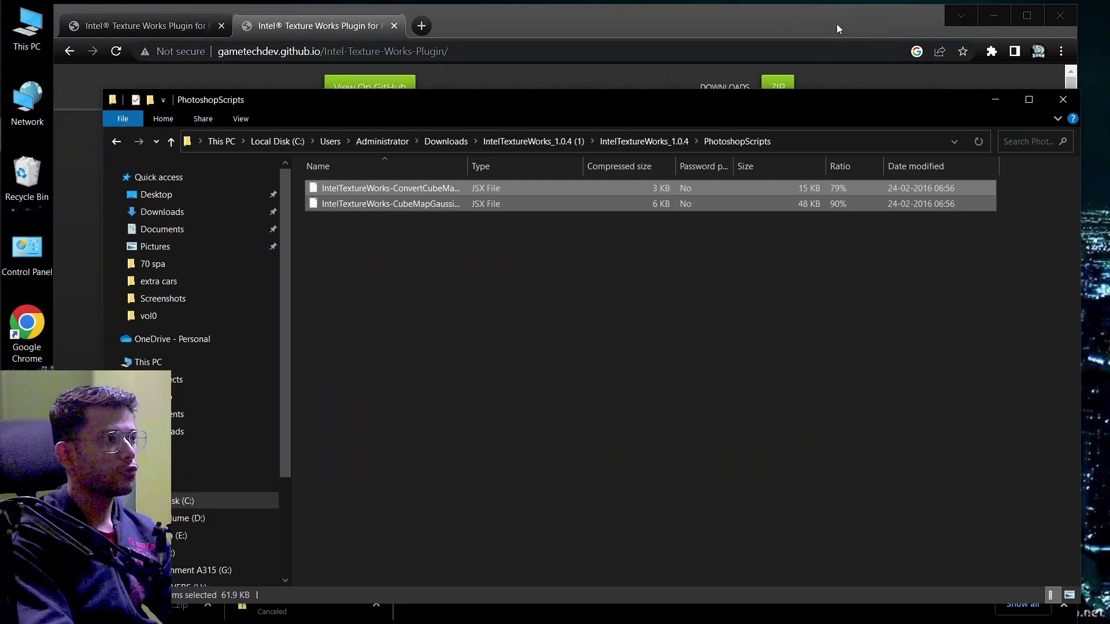
{"action": "key", "text": "super"}
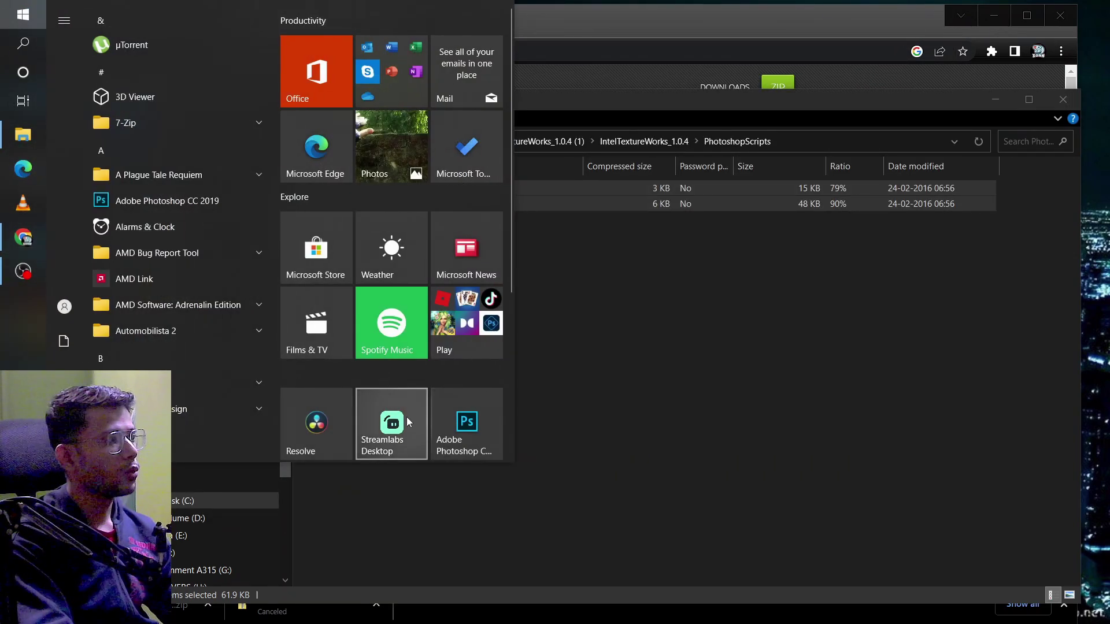
{"action": "left_click", "coordinate": [474, 420]}
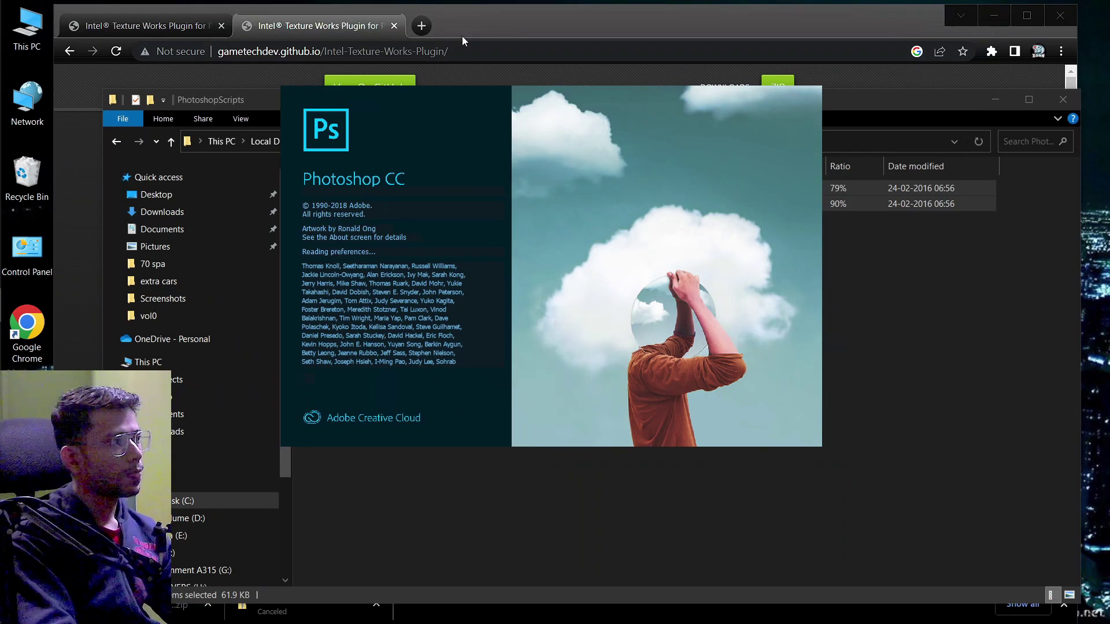
- Move the loading Photoshop window aside and return to the Windows desktop
{"action": "key", "text": "super+d"}
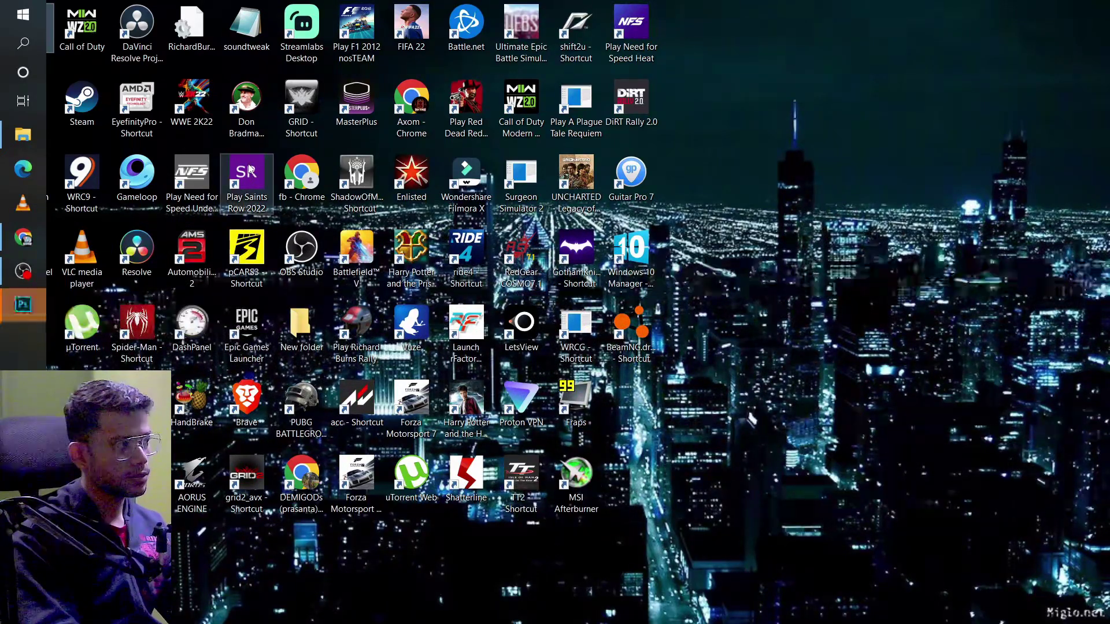
{"action": "left_click", "coordinate": [33, 304]}
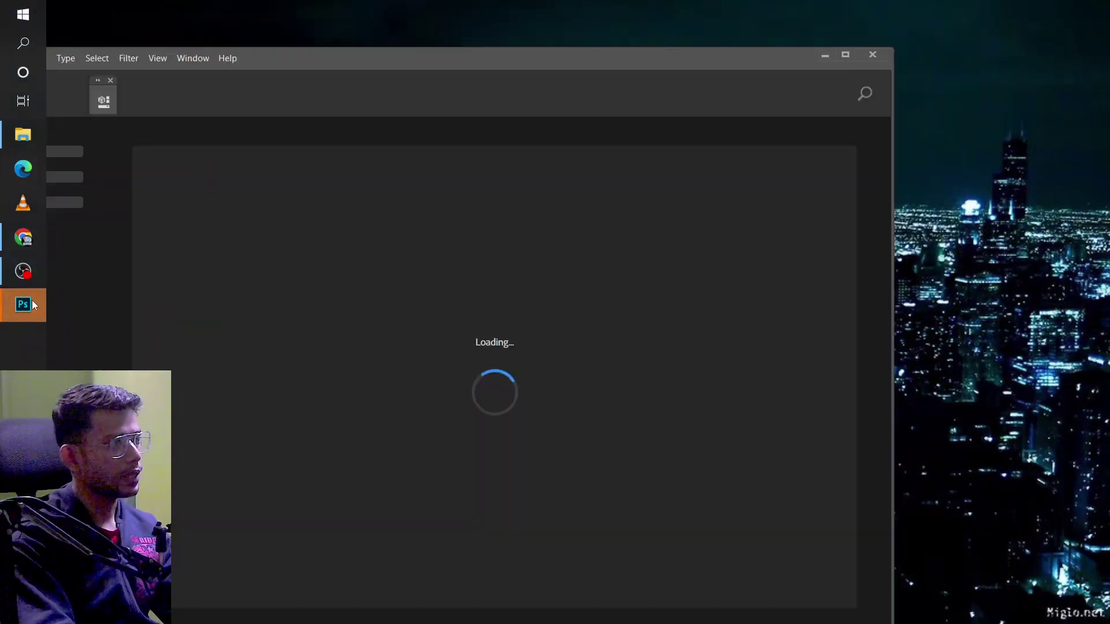
{"action": "left_click_drag", "start_coordinate": [320, 50], "coordinate": [613, 34]}
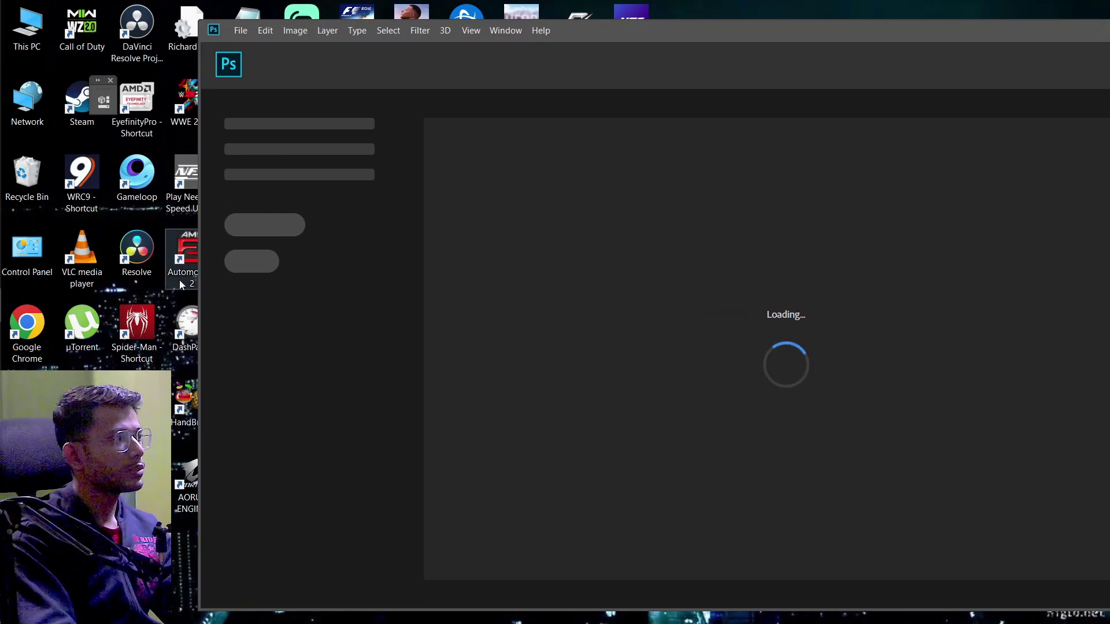
{"action": "key", "text": "super+d"}
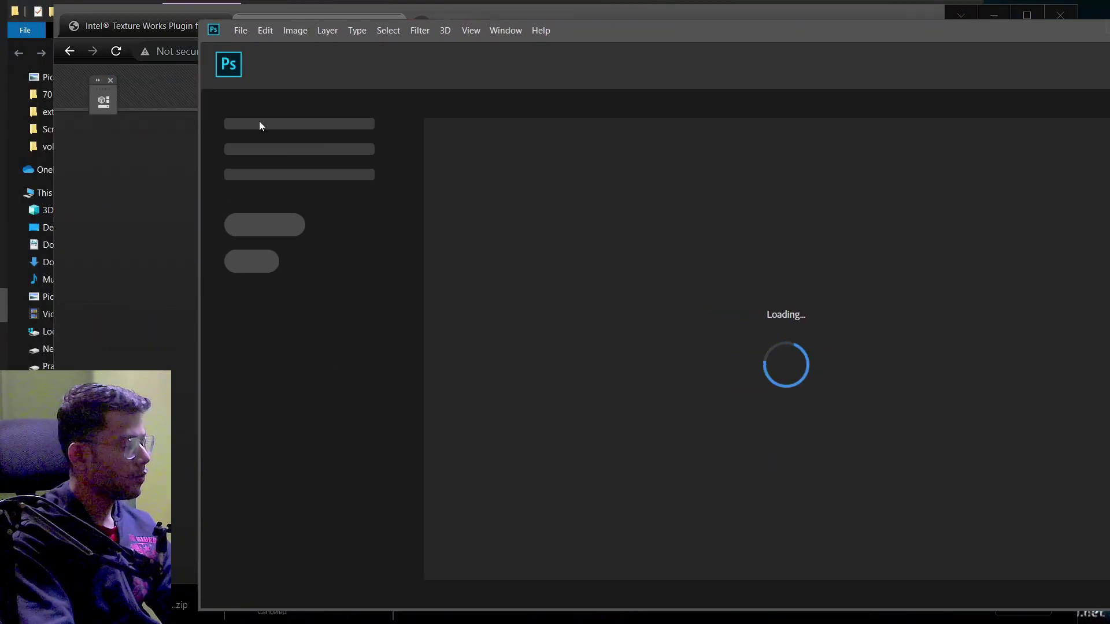
{"action": "key", "text": "super+d"}
- Open Automobilista 2's install folder and go to Vehicles\Textures\CustomLiveries\Overrides
{"action": "right_click", "coordinate": [182, 237]}
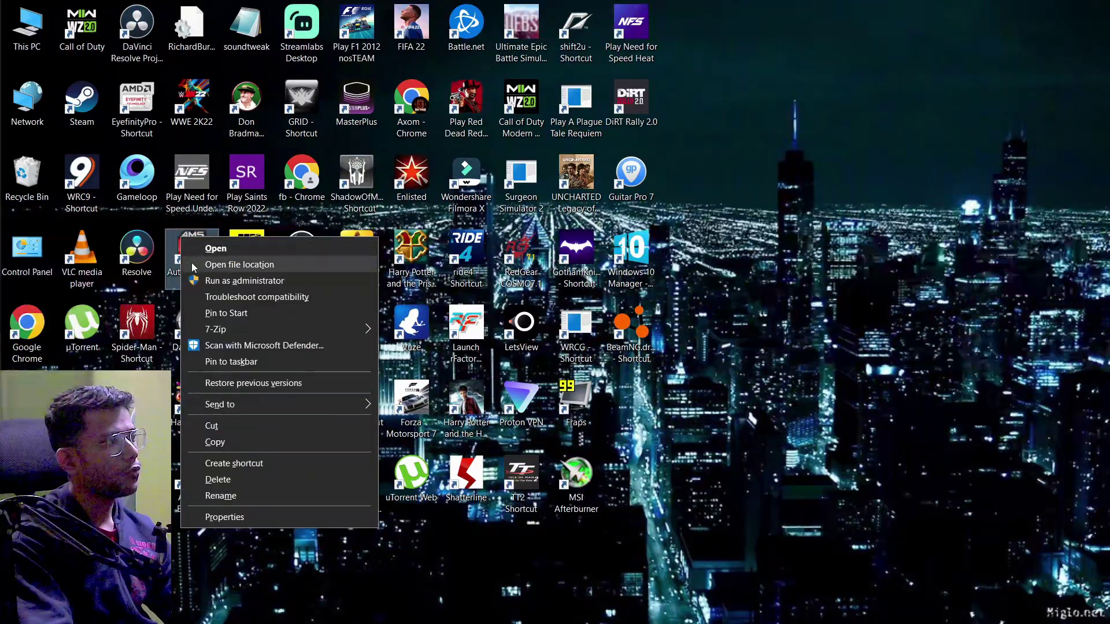
{"action": "left_click", "coordinate": [193, 266]}
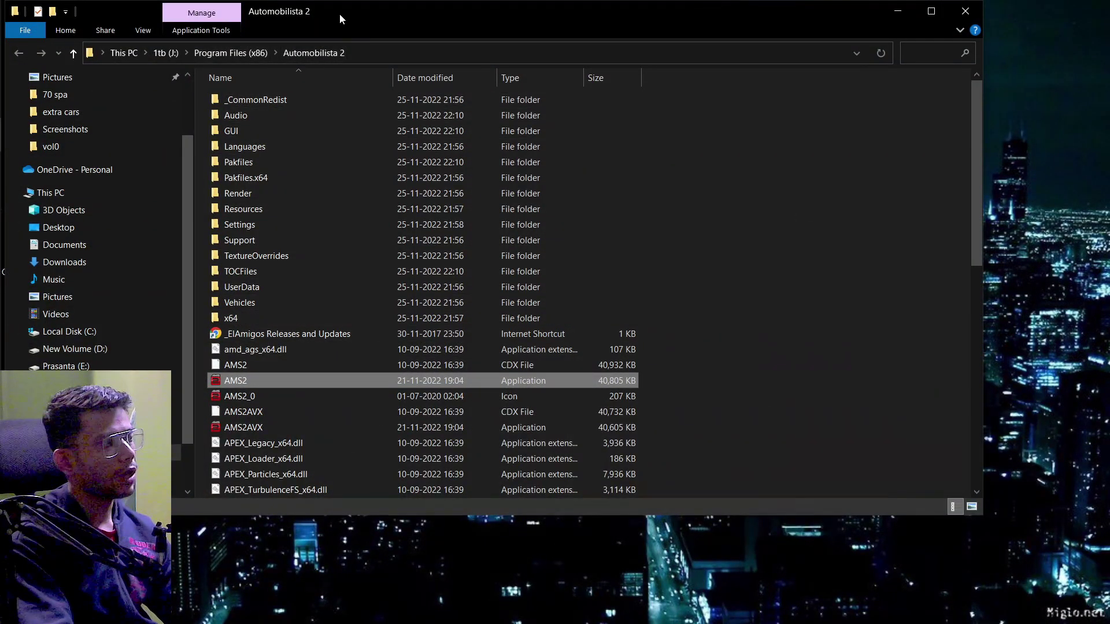
{"action": "left_click_drag", "start_coordinate": [339, 12], "coordinate": [399, 34]}
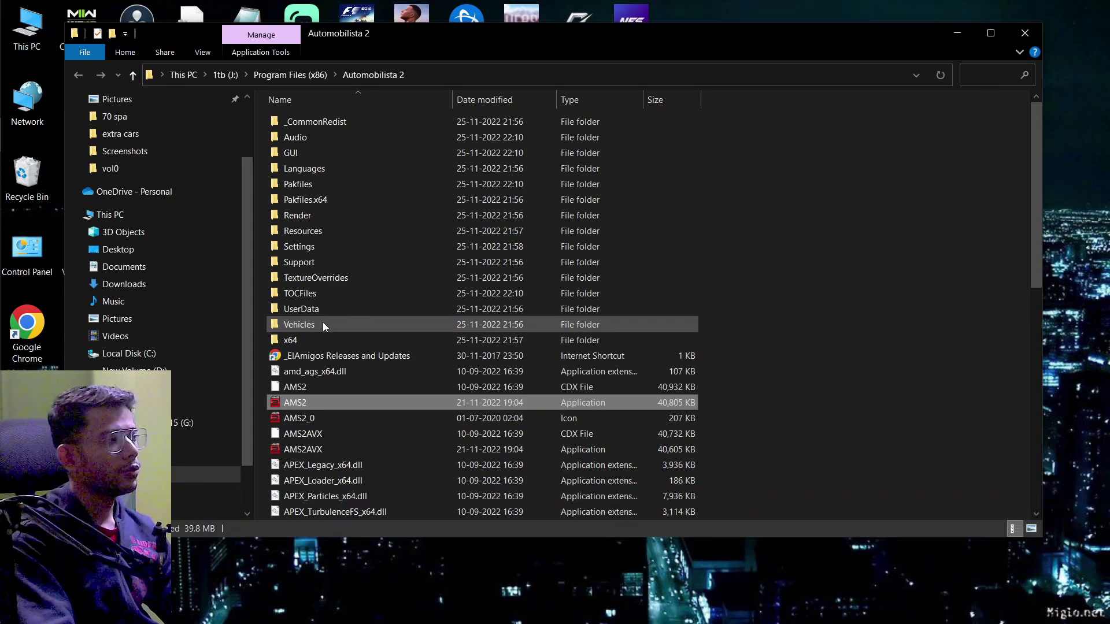
{"action": "double_click", "coordinate": [323, 321]}
{"action": "double_click", "coordinate": [324, 120]}
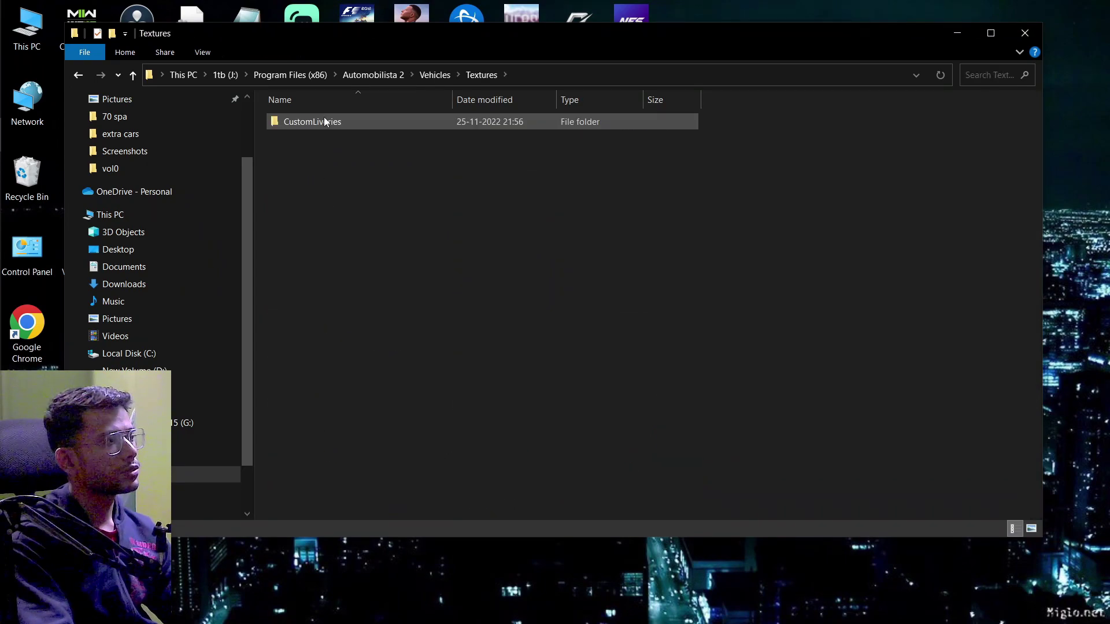
{"action": "double_click", "coordinate": [325, 122]}
{"action": "double_click", "coordinate": [325, 119]}
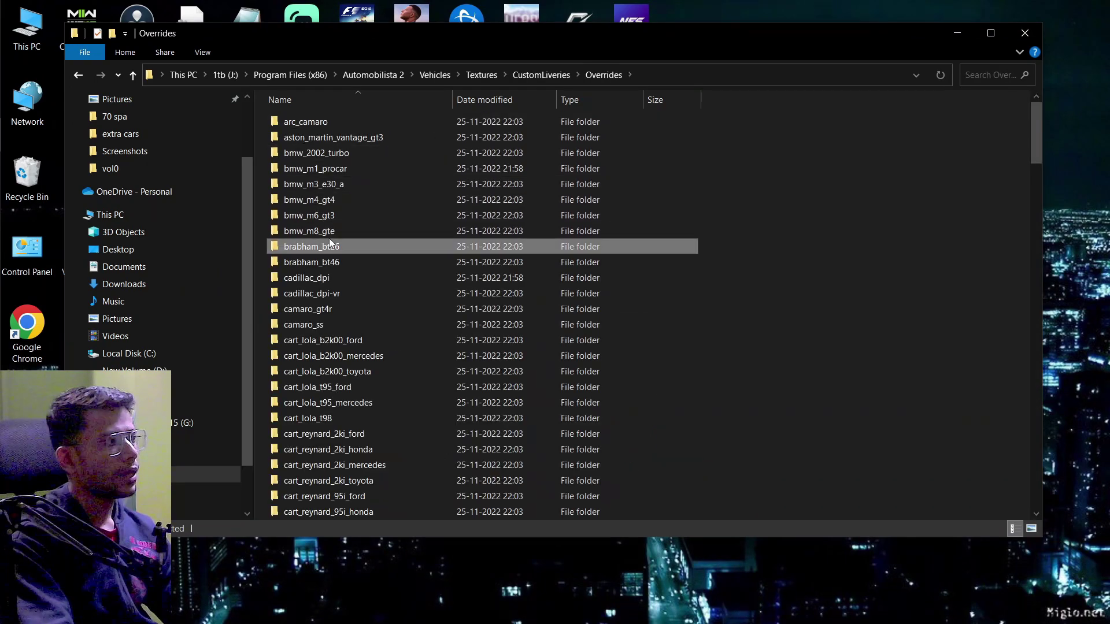
- Open the formula_ultimate_2022 folder and its extra cars subfolder
{"action": "scroll", "coordinate": [330, 312], "scroll_direction": "down", "scroll_amount": 3}
{"action": "scroll", "coordinate": [352, 341], "scroll_direction": "down", "scroll_amount": 2}
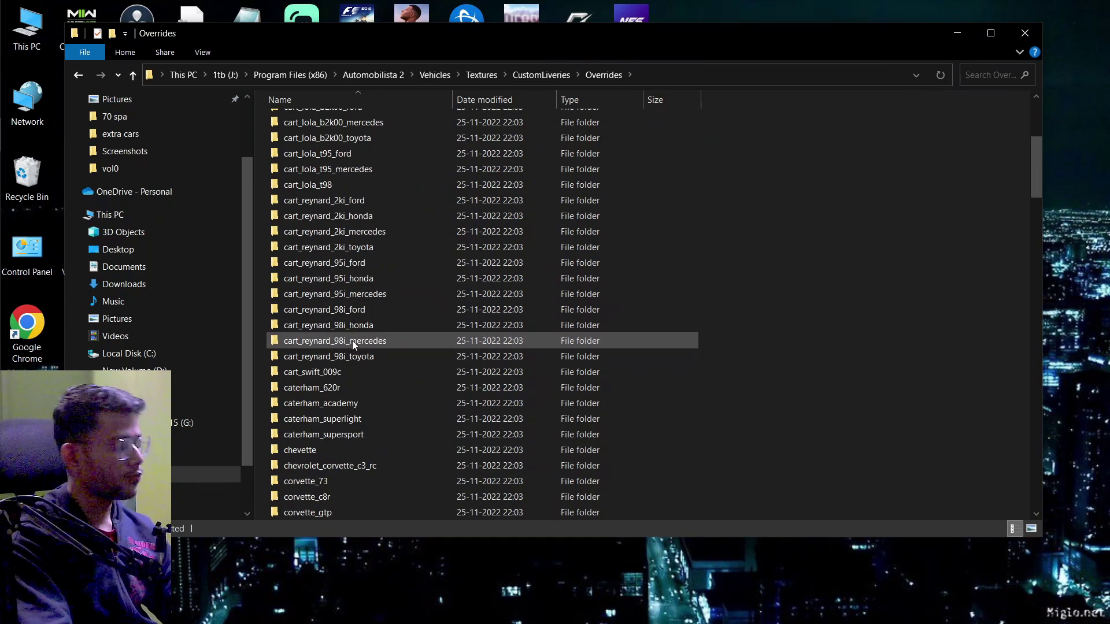
{"action": "key", "text": "f"}
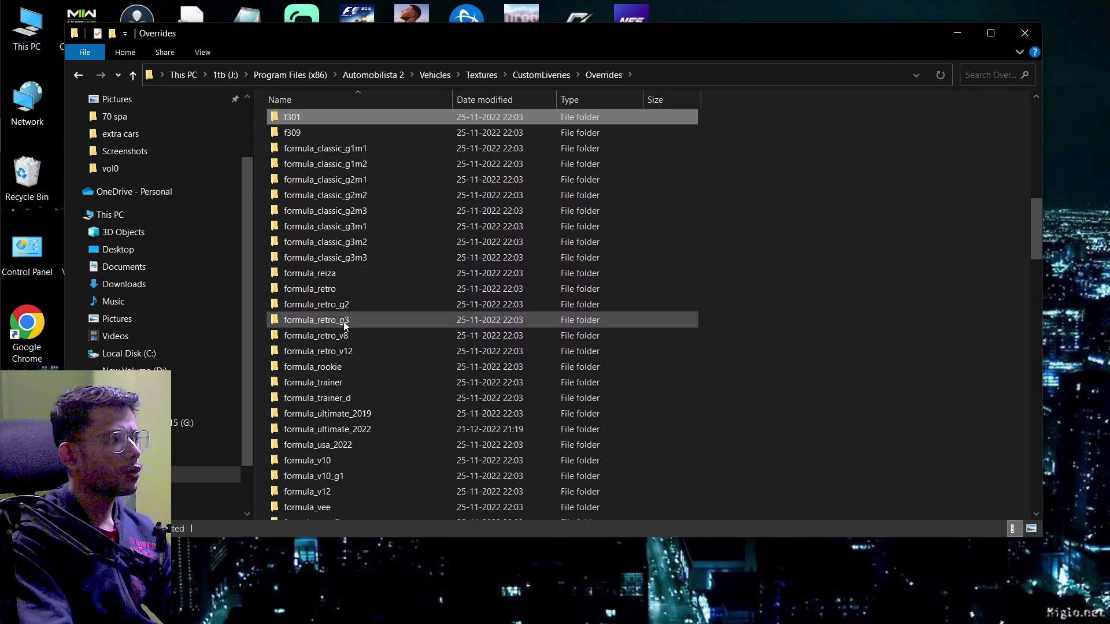
{"action": "key", "text": "f"}
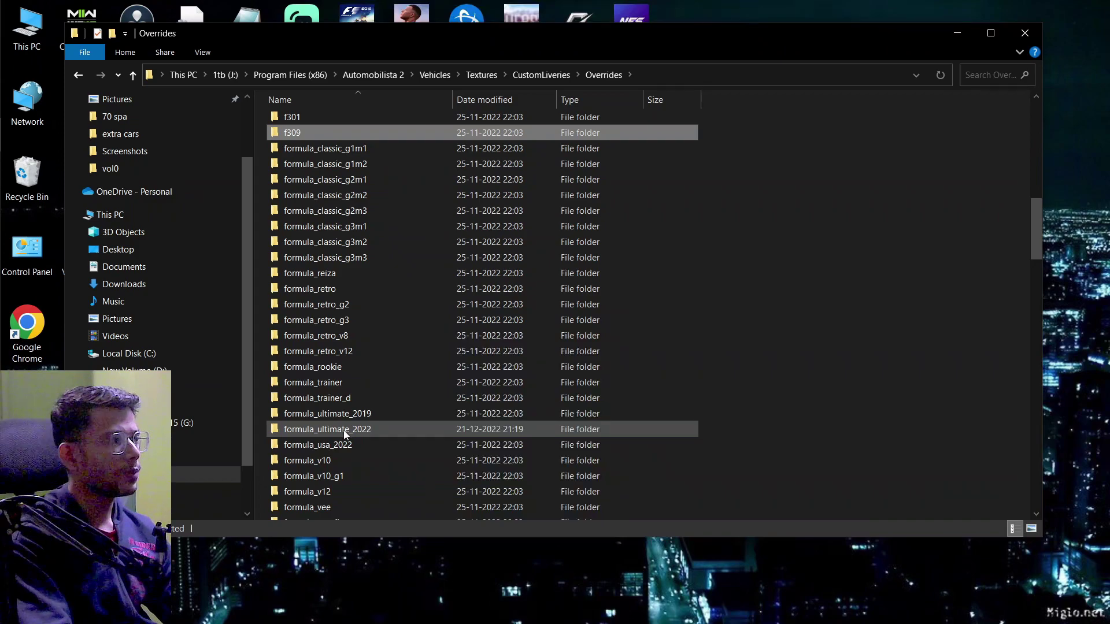
{"action": "left_click", "coordinate": [315, 433]}
{"action": "double_click", "coordinate": [351, 435]}
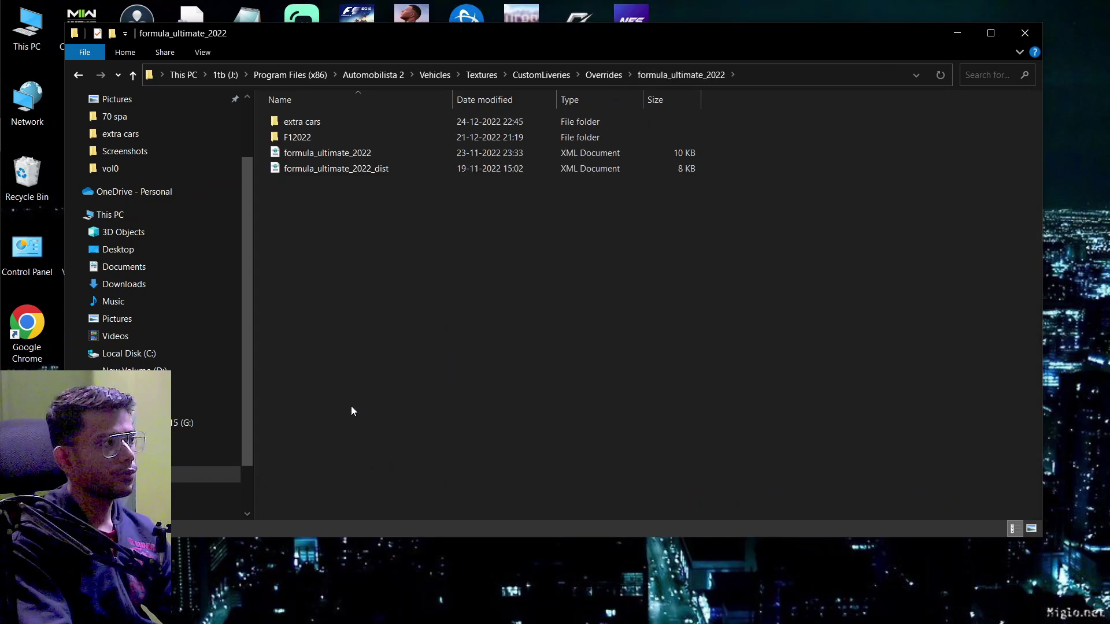
{"action": "double_click", "coordinate": [353, 137]}
{"action": "key", "text": "BackSpace"}
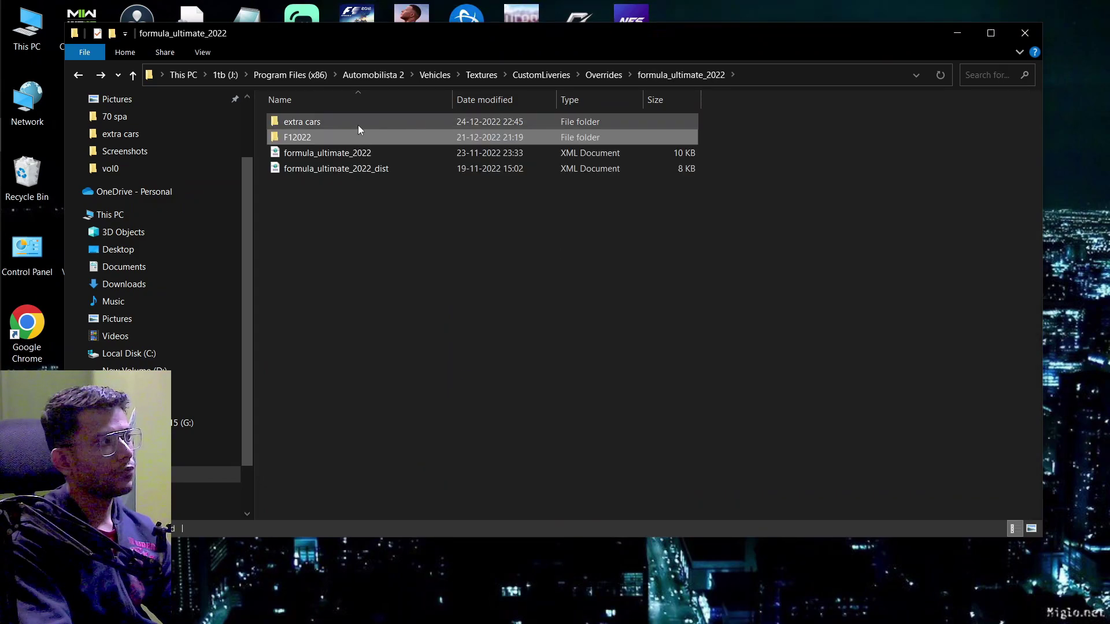
{"action": "left_click", "coordinate": [358, 125]}
{"action": "double_click", "coordinate": [359, 125]}
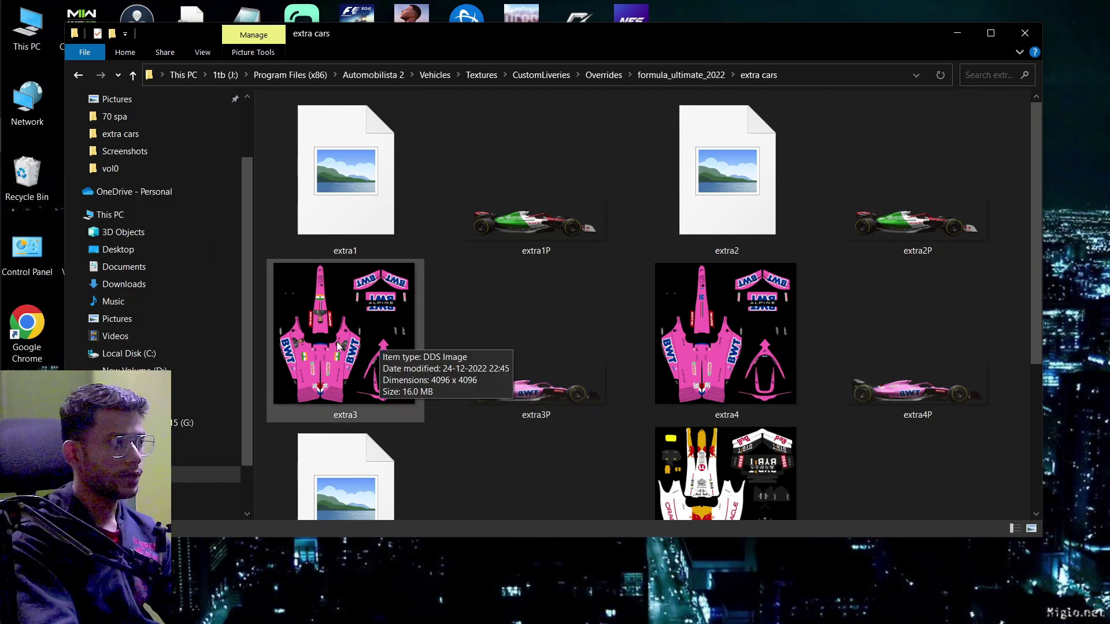
- Open extra4.dds and extra3.dds in Photoshop and switch to the extra3 texture
{"action": "double_click", "coordinate": [726, 334]}
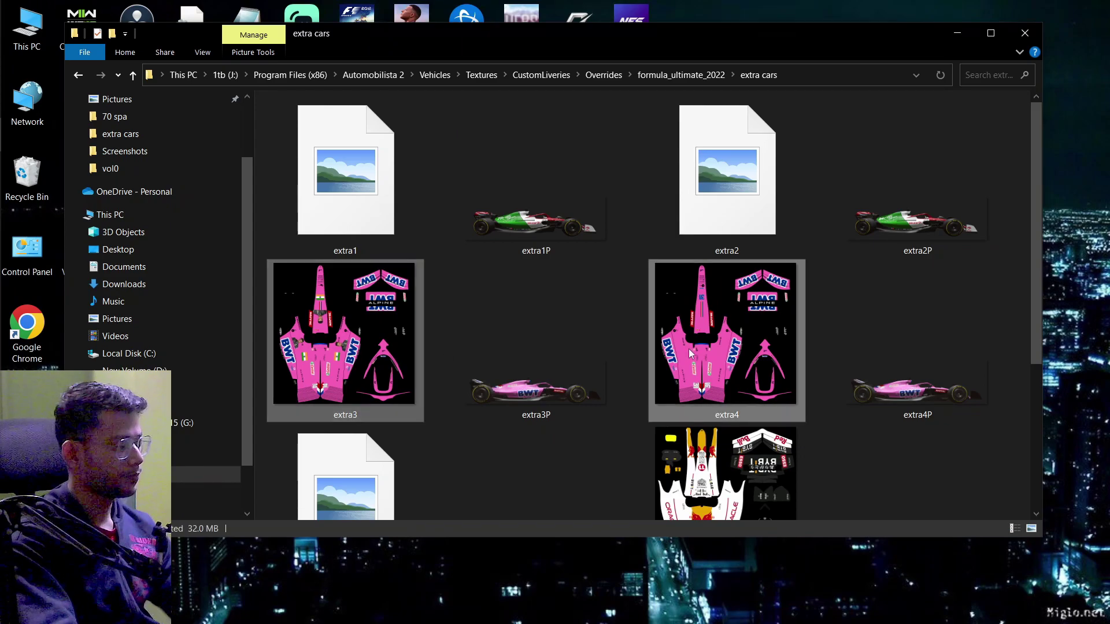
{"action": "left_click_drag", "start_coordinate": [575, 35], "coordinate": [796, 36]}
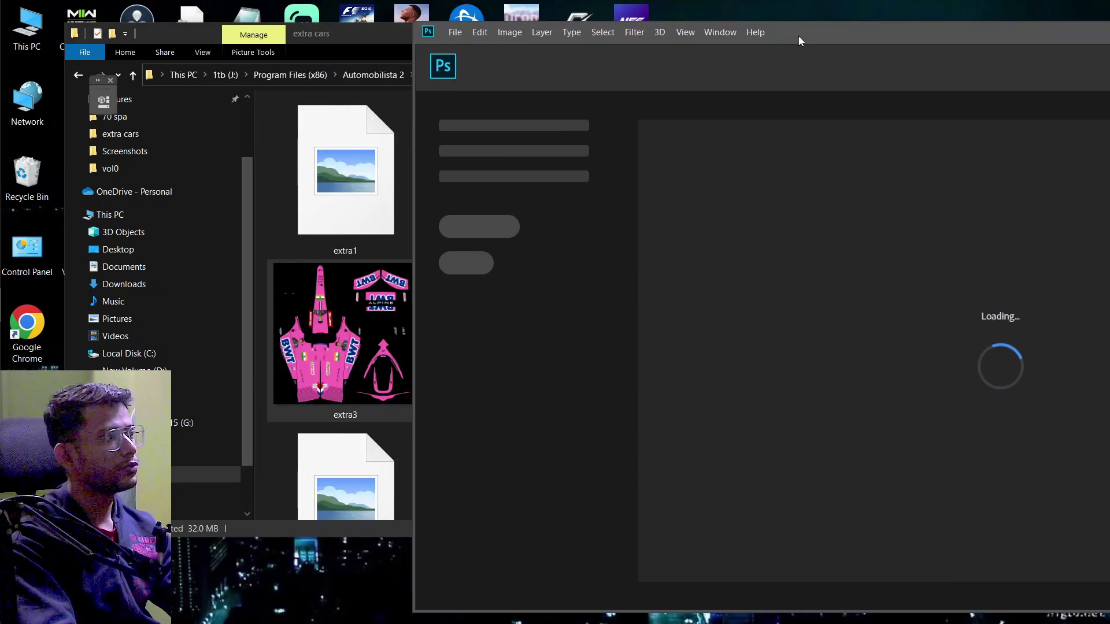
{"action": "left_click_drag", "start_coordinate": [396, 319], "coordinate": [724, 315]}
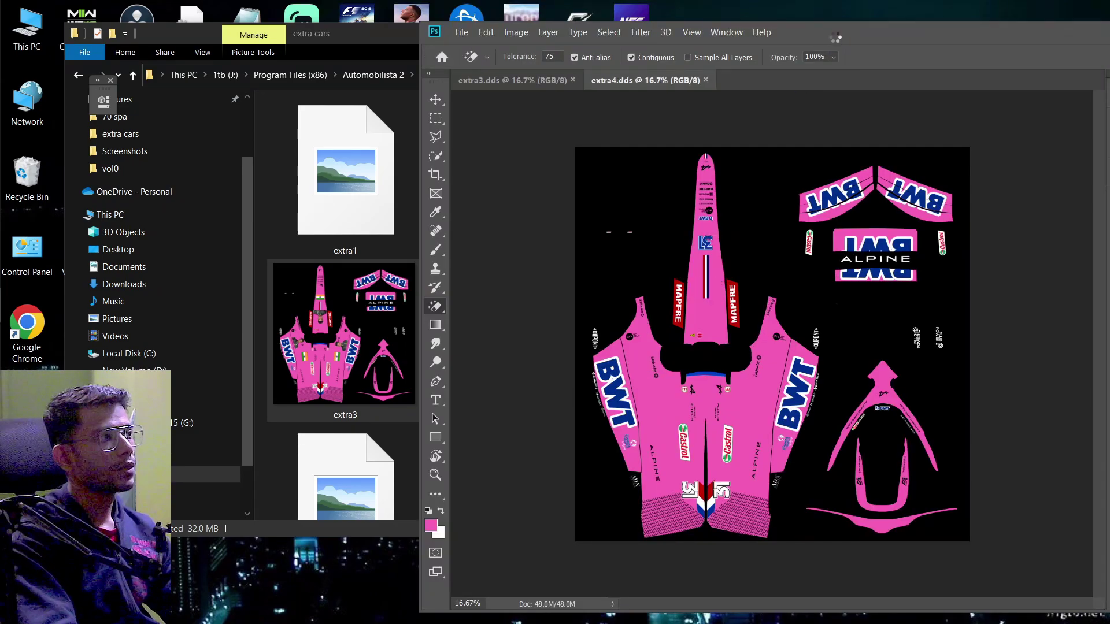
{"action": "left_click_drag", "start_coordinate": [873, 37], "coordinate": [590, 37]}
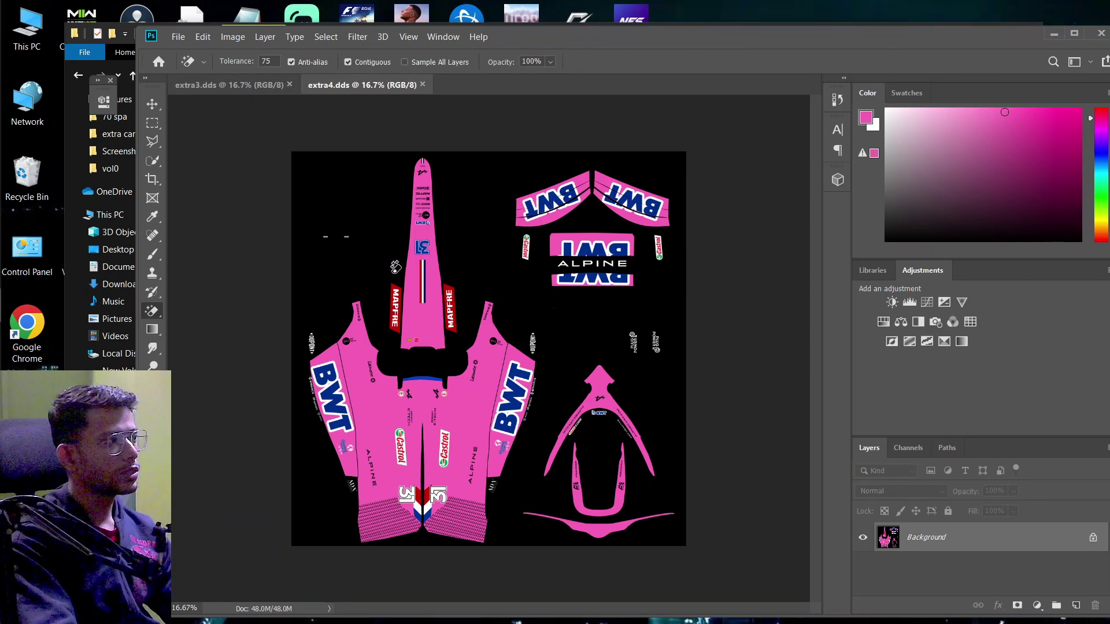
{"action": "left_click", "coordinate": [278, 85]}
{"action": "scroll", "coordinate": [403, 339], "scroll_direction": "up", "scroll_amount": 6}
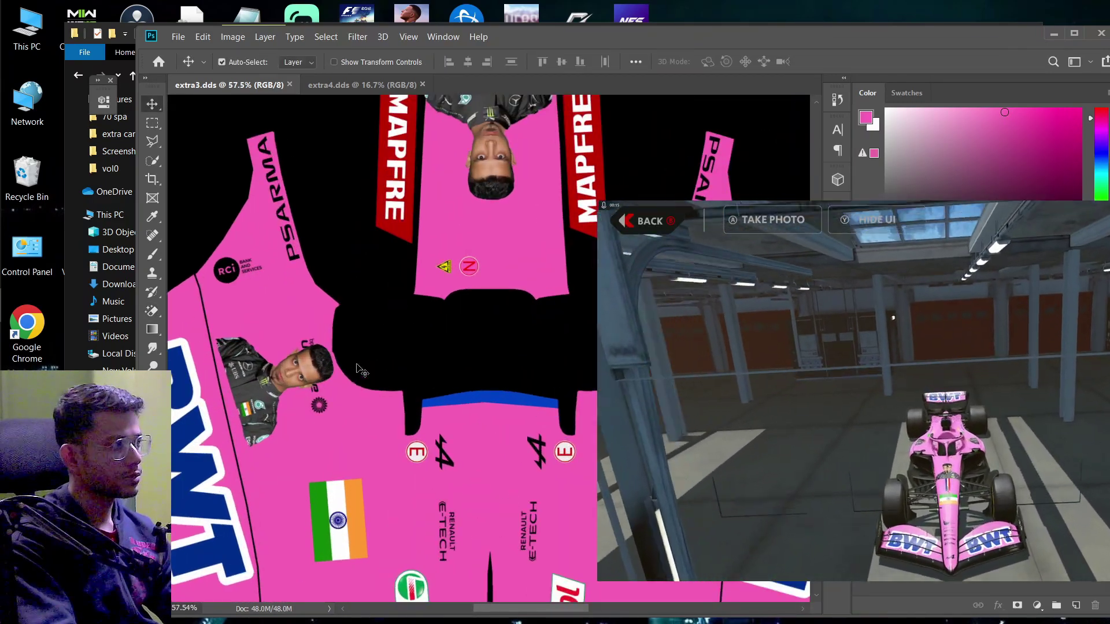
{"action": "left_click_drag", "start_coordinate": [383, 366], "coordinate": [432, 355]}
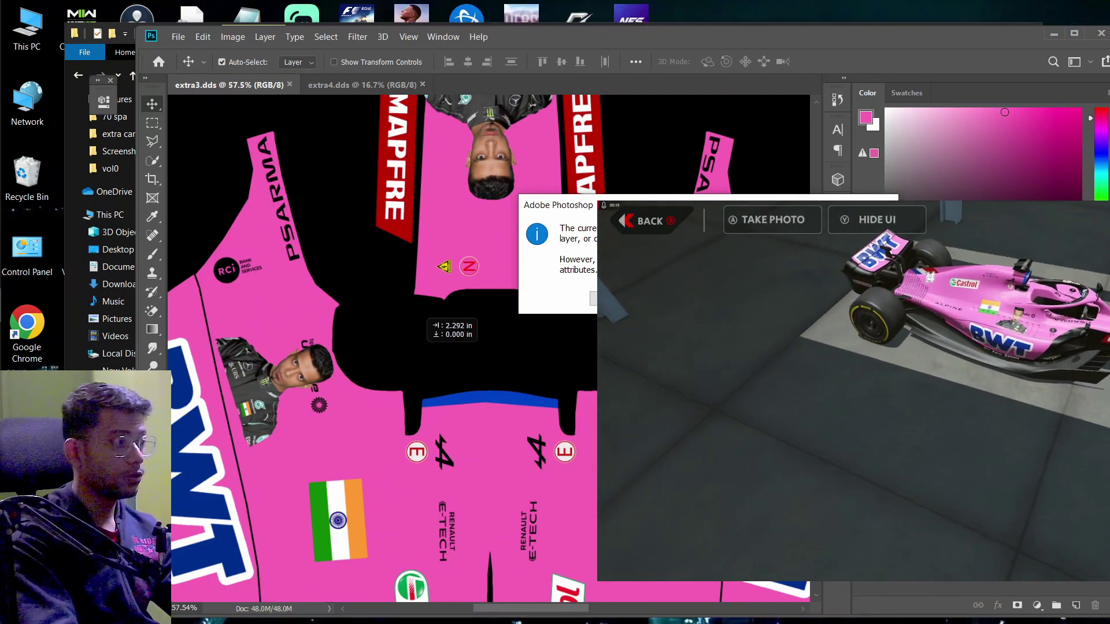
{"action": "left_click", "coordinate": [784, 301]}
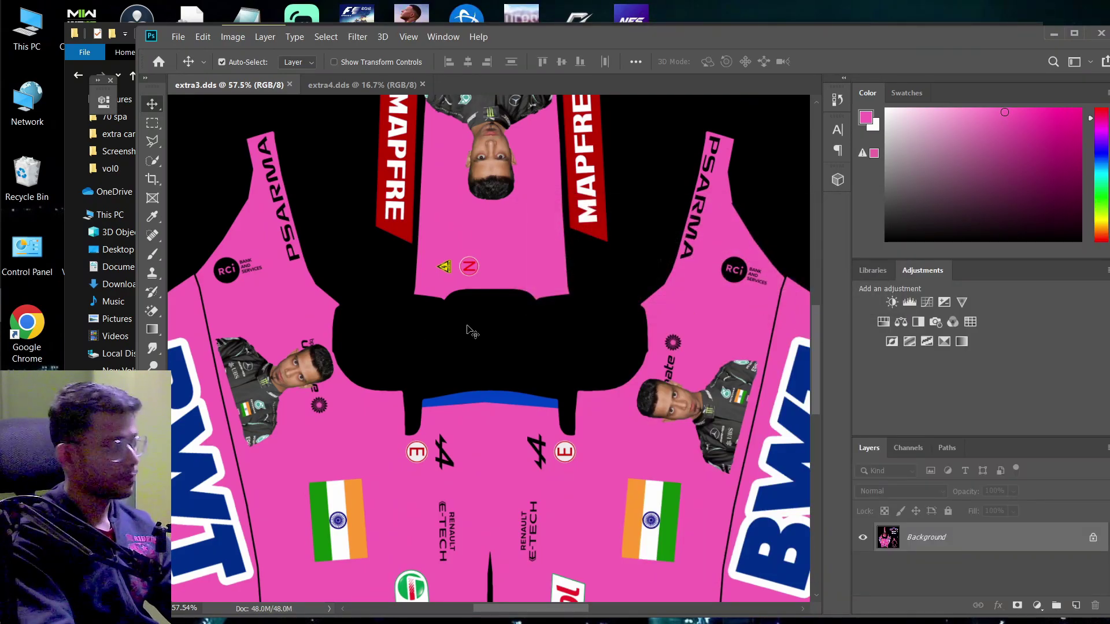
{"action": "scroll", "coordinate": [491, 336], "scroll_direction": "down", "scroll_amount": 5}
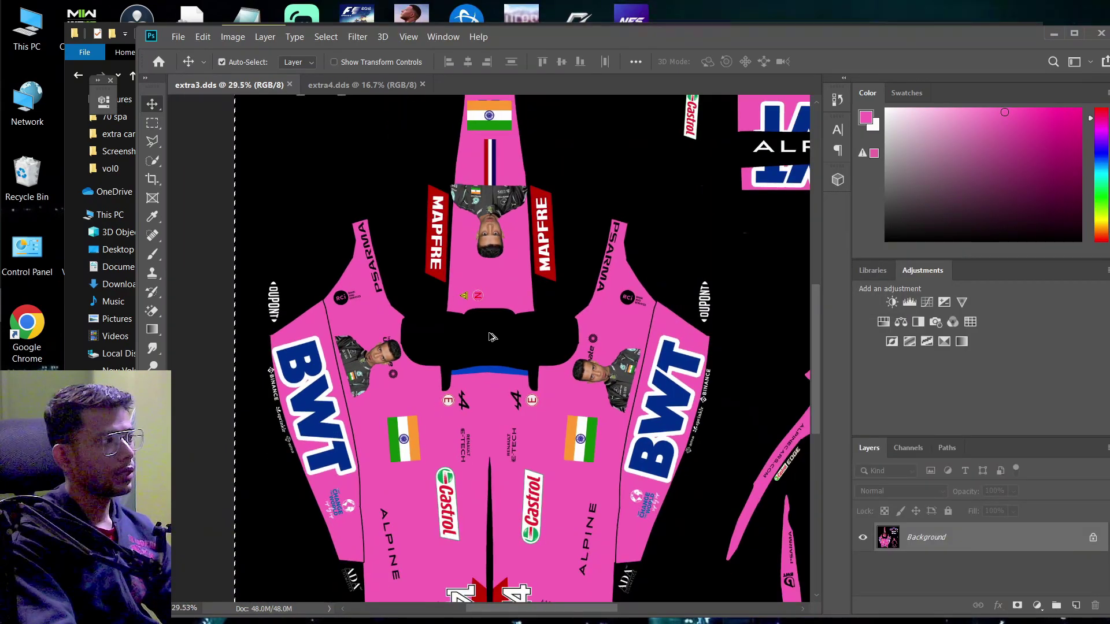
{"action": "mouse_move", "coordinate": [491, 336]}
{"action": "left_mouse_down"}
{"action": "mouse_move", "coordinate": [482, 337]}
{"action": "mouse_move", "coordinate": [498, 336]}
{"action": "left_mouse_up"}
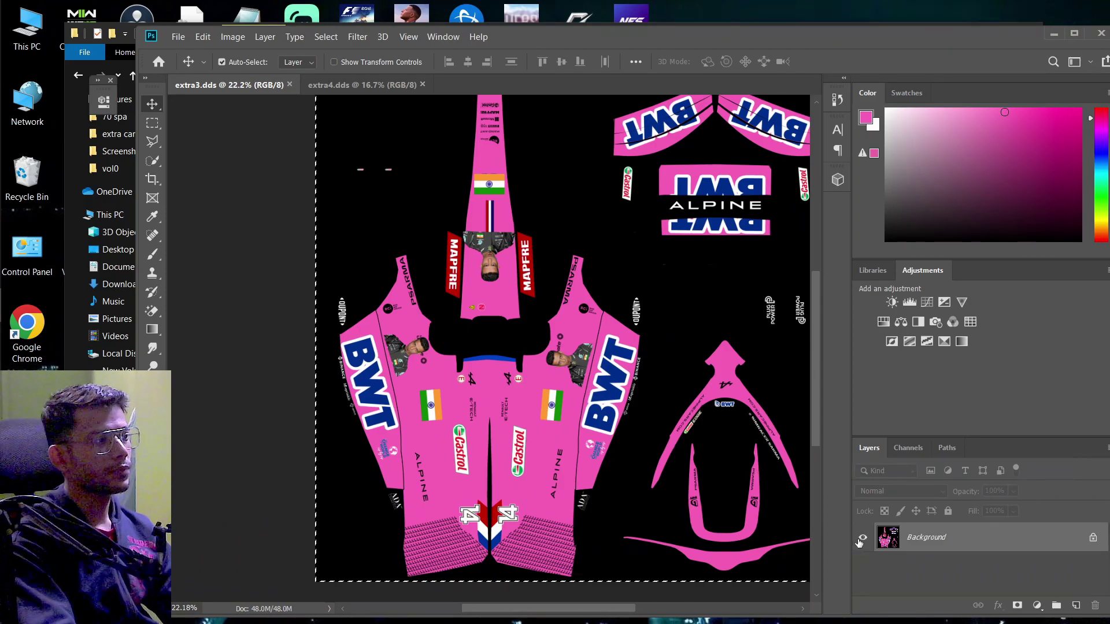
{"action": "key", "text": "h"}
{"action": "left_click_drag", "start_coordinate": [753, 352], "coordinate": [493, 385]}
{"action": "scroll", "coordinate": [341, 356], "scroll_direction": "up", "scroll_amount": 8}
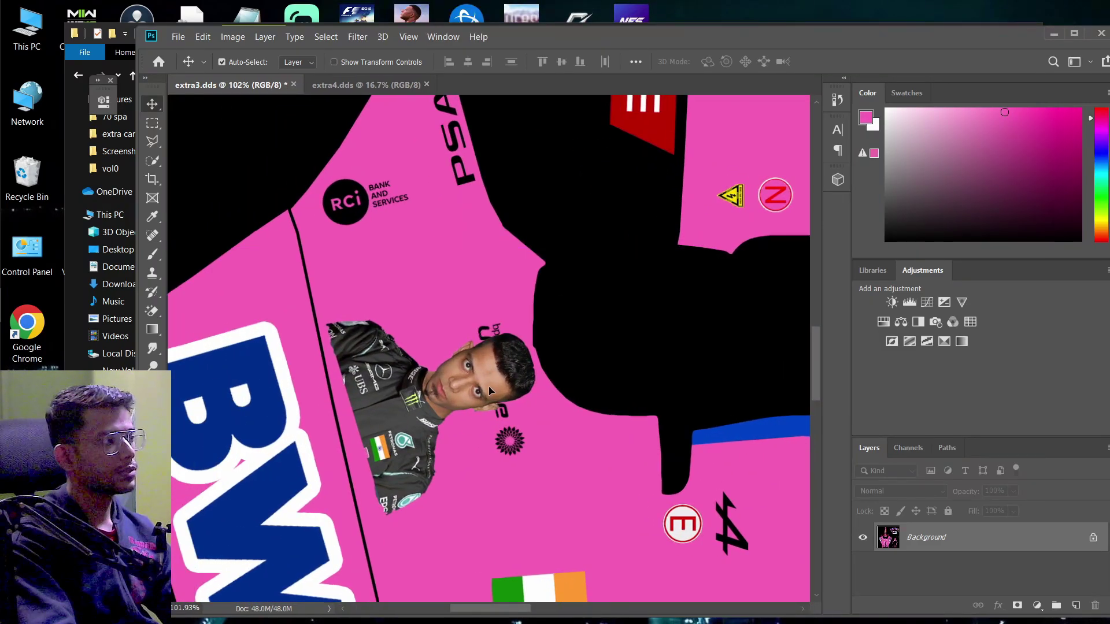
{"action": "scroll", "coordinate": [490, 391], "scroll_direction": "down", "scroll_amount": 5}
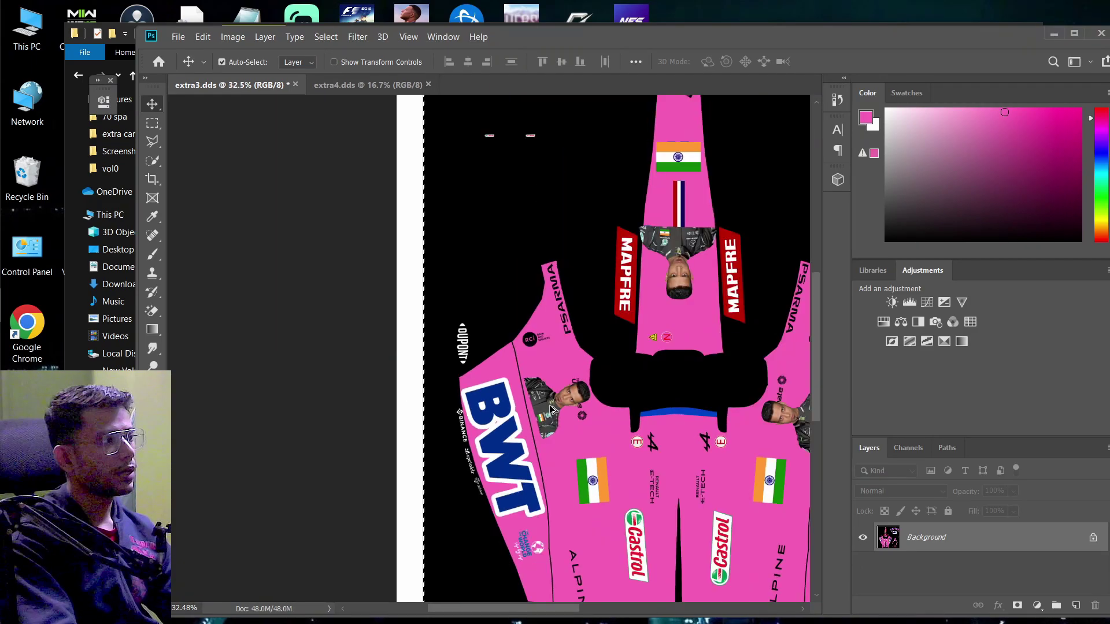
{"action": "left_click_drag", "start_coordinate": [571, 409], "coordinate": [544, 408]}
{"action": "key", "text": "ctrl+0"}
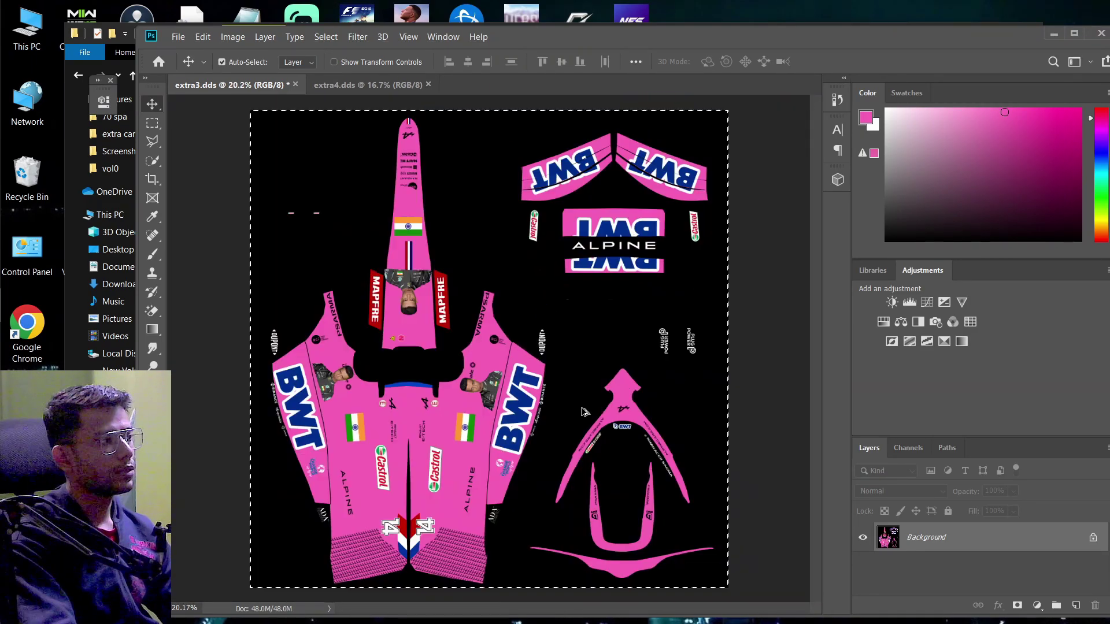
{"action": "scroll", "coordinate": [506, 401], "scroll_direction": "up", "scroll_amount": 6}
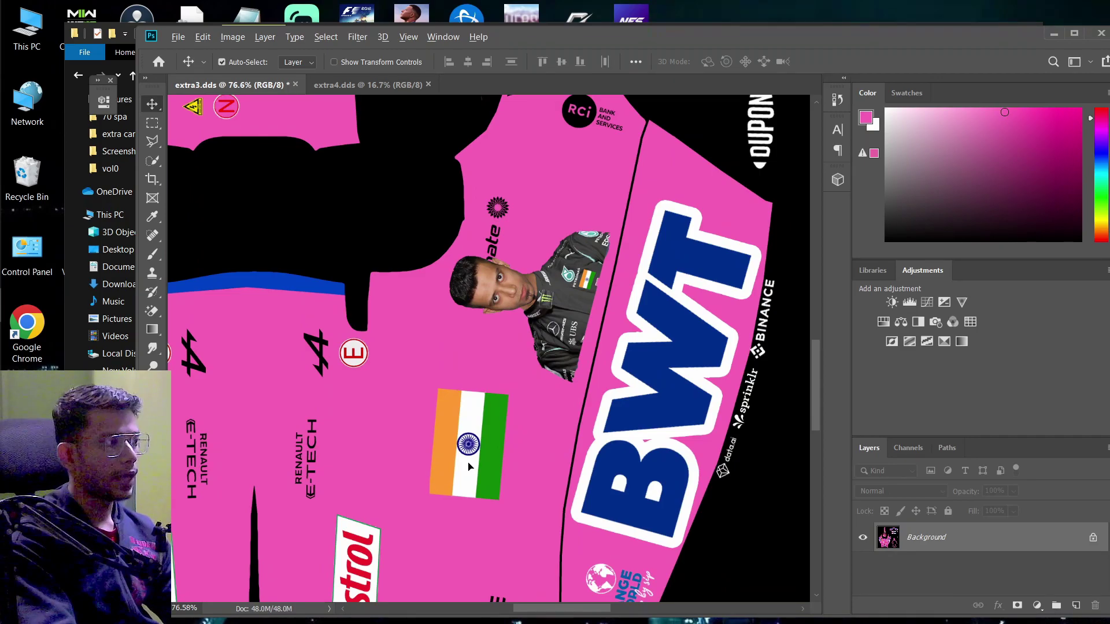
{"action": "scroll", "coordinate": [469, 466], "scroll_direction": "down", "scroll_amount": 2}
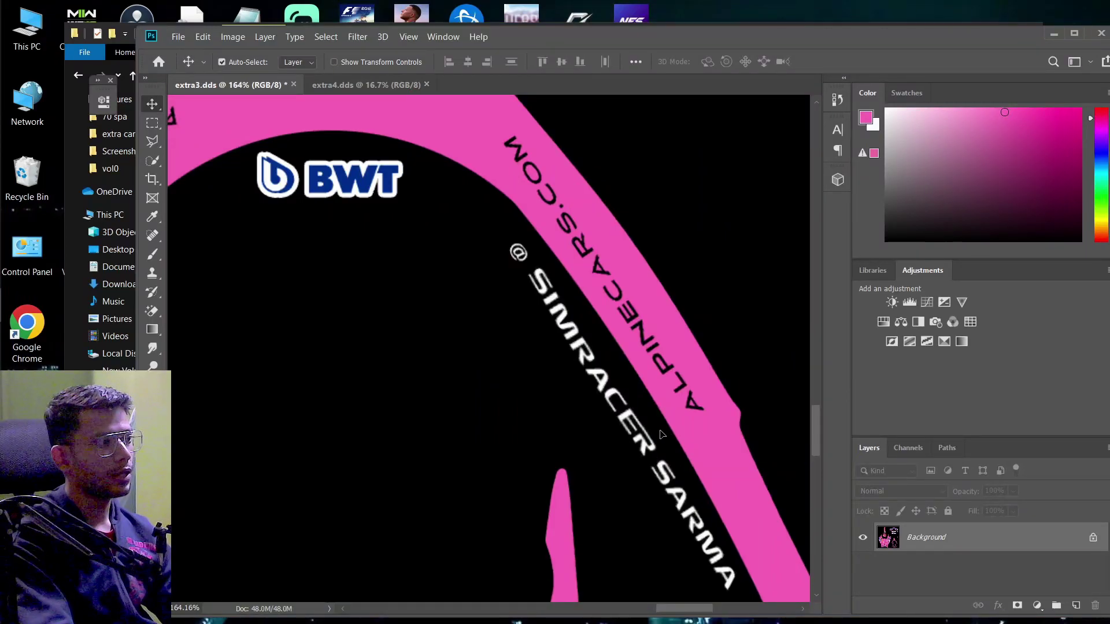
{"action": "scroll", "coordinate": [661, 437], "scroll_direction": "down", "scroll_amount": 3}
{"action": "scroll", "coordinate": [661, 331], "scroll_direction": "down", "scroll_amount": 5}
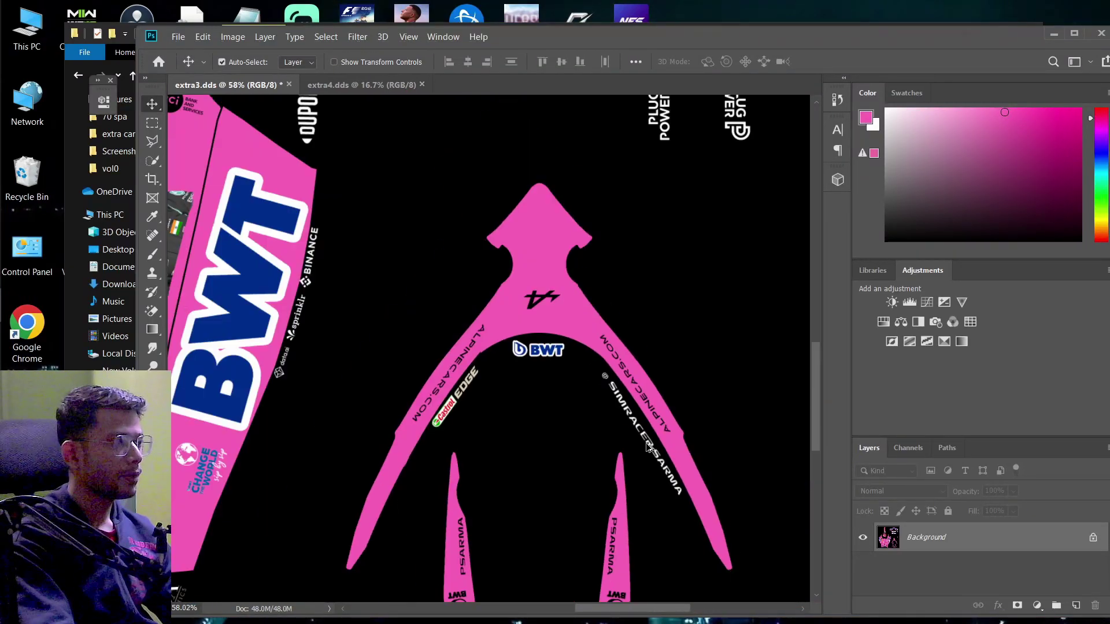
{"action": "scroll", "coordinate": [651, 444], "scroll_direction": "down", "scroll_amount": 3}
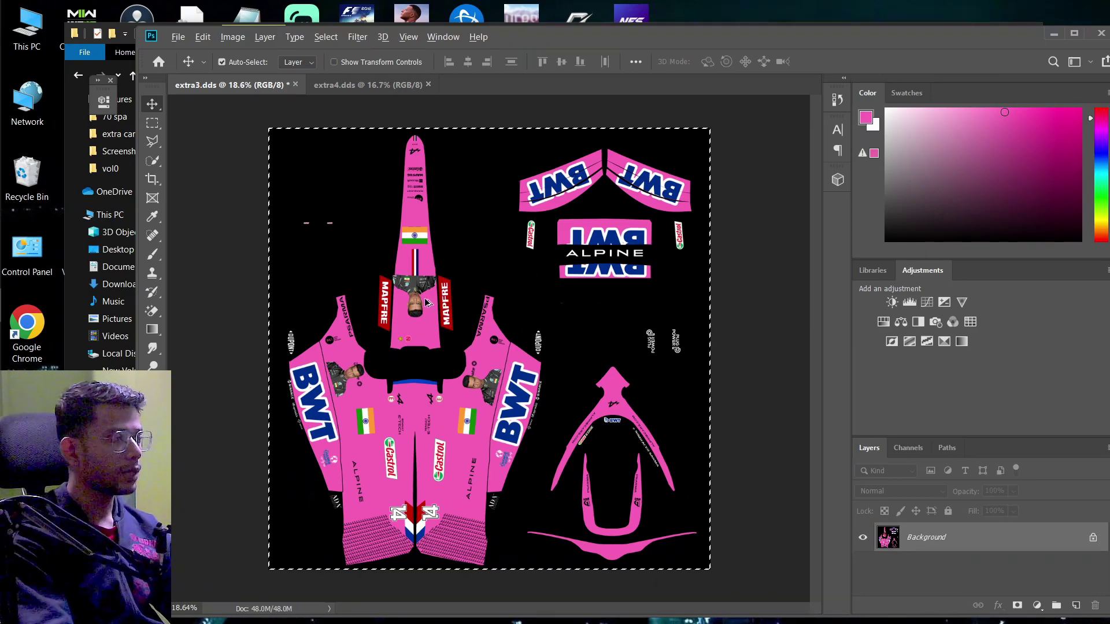
{"action": "scroll", "coordinate": [427, 302], "scroll_direction": "up", "scroll_amount": 5}
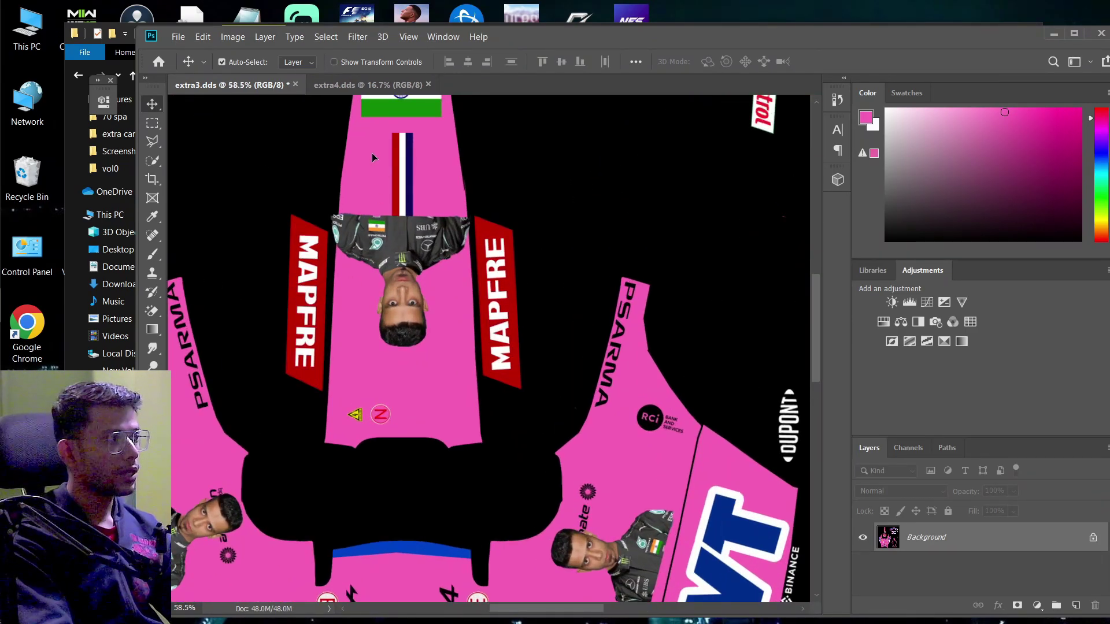
{"action": "scroll", "coordinate": [372, 157], "scroll_direction": "down", "scroll_amount": 5}
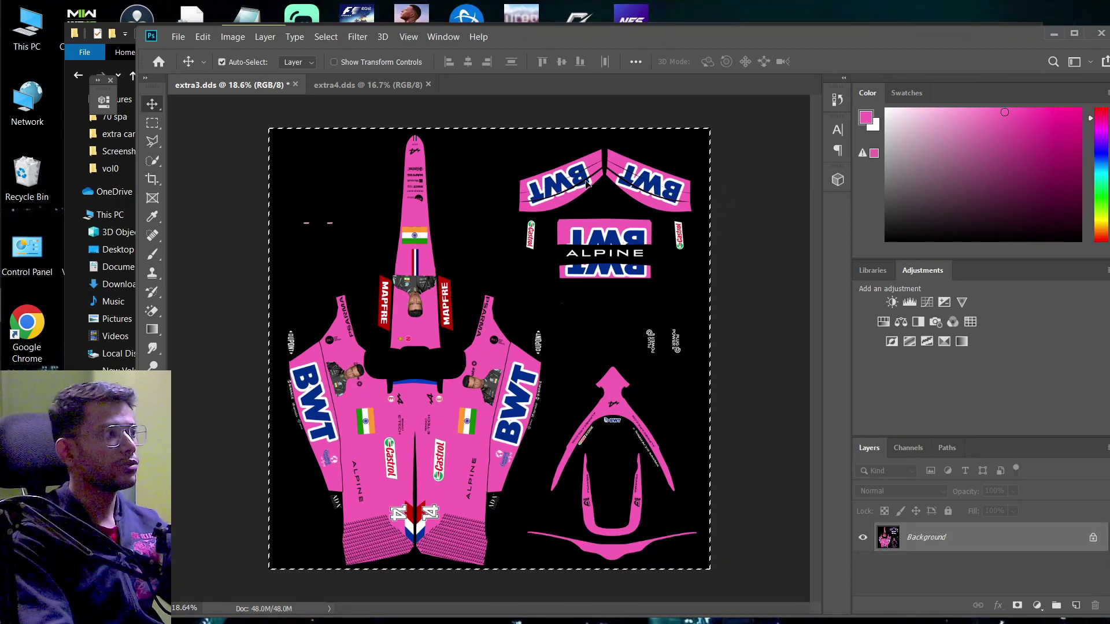
{"action": "scroll", "coordinate": [641, 190], "scroll_direction": "up", "scroll_amount": 5}
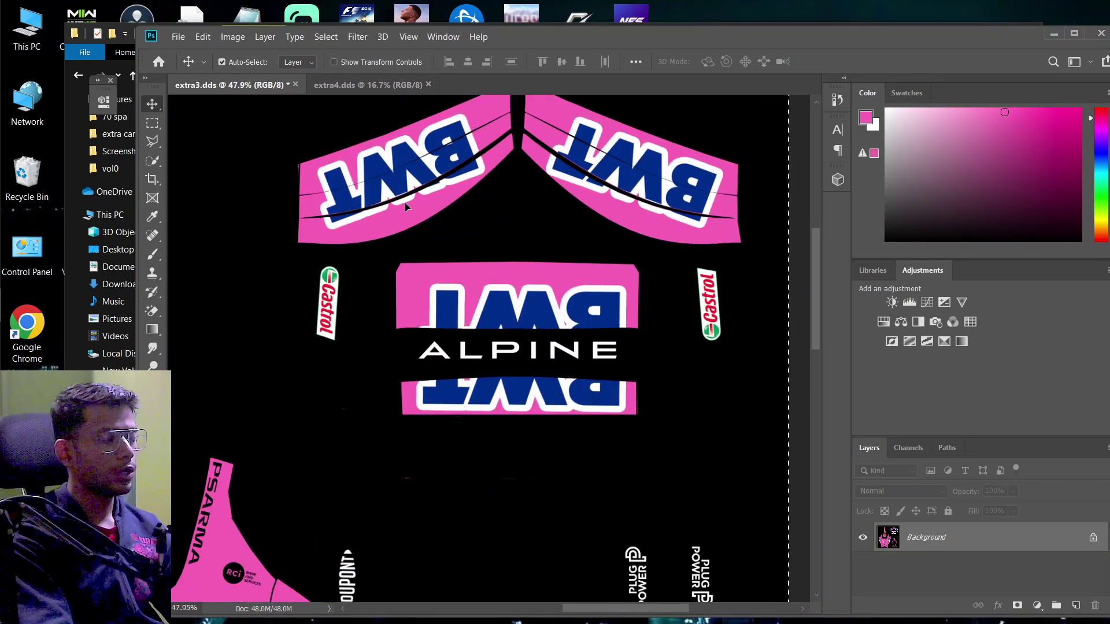
{"action": "scroll", "coordinate": [570, 477], "scroll_direction": "down", "scroll_amount": 4}
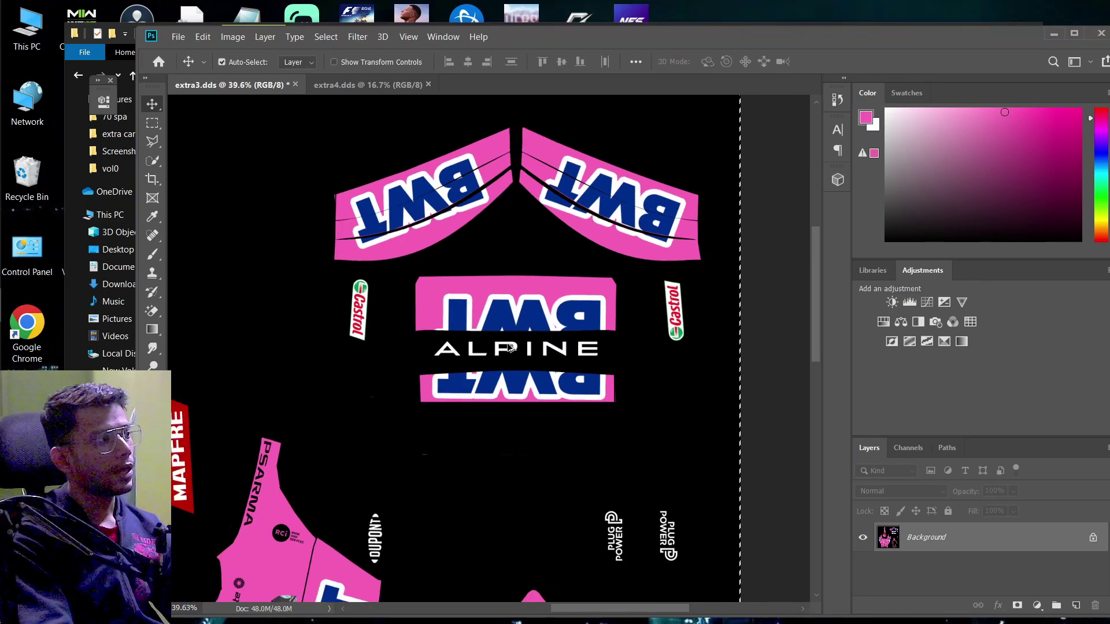
{"action": "scroll", "coordinate": [569, 477], "scroll_direction": "down", "scroll_amount": 2}
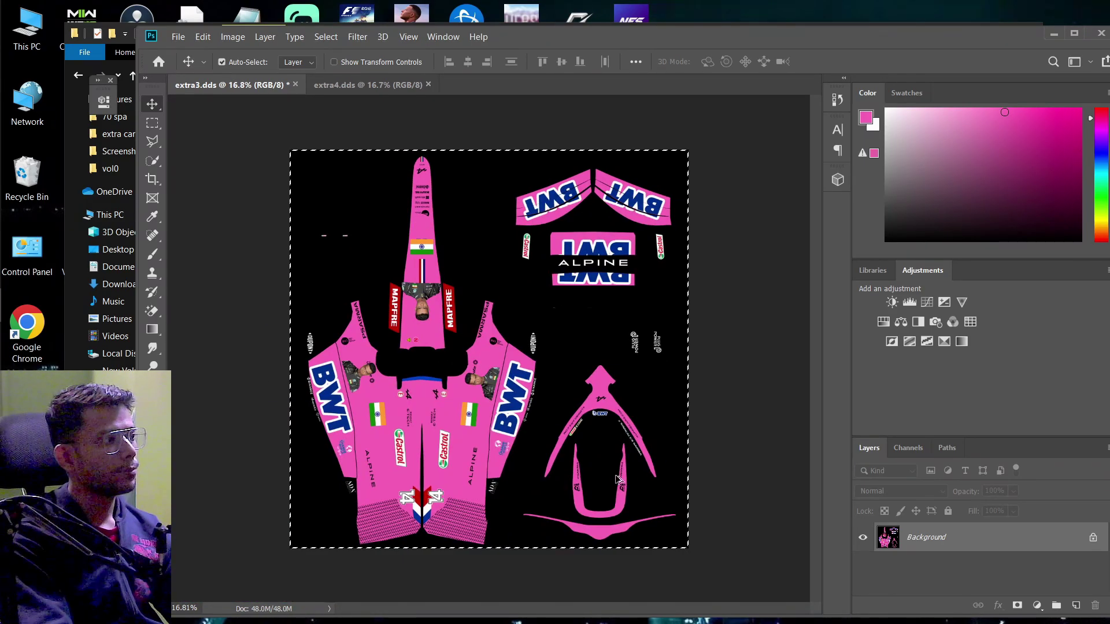
{"action": "scroll", "coordinate": [309, 260], "scroll_direction": "up", "scroll_amount": 2}
{"action": "scroll", "coordinate": [310, 260], "scroll_direction": "up", "scroll_amount": 1}
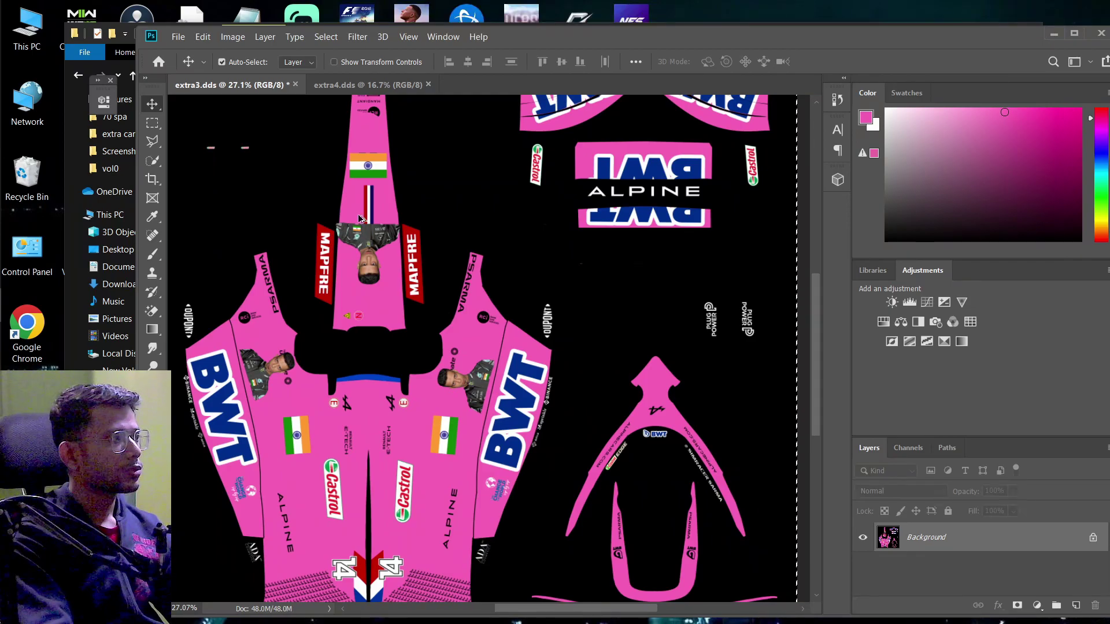
{"action": "scroll", "coordinate": [330, 451], "scroll_direction": "down", "scroll_amount": 2}
{"action": "scroll", "coordinate": [331, 459], "scroll_direction": "down", "scroll_amount": 1}
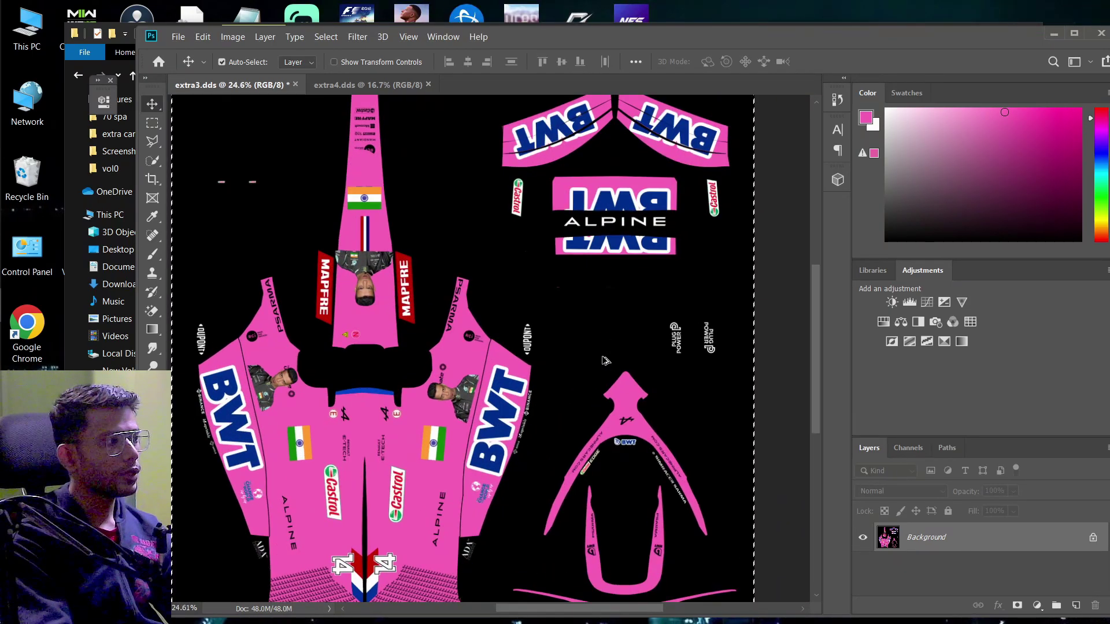
{"action": "scroll", "coordinate": [604, 361], "scroll_direction": "down", "scroll_amount": 2}
{"action": "scroll", "coordinate": [429, 480], "scroll_direction": "up", "scroll_amount": 1}
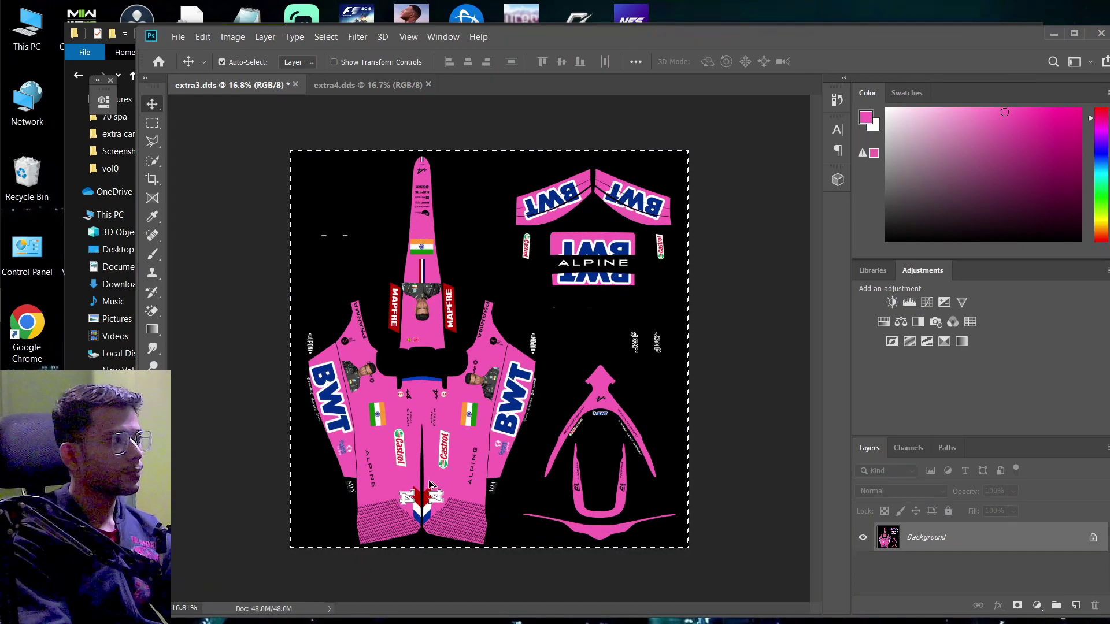
{"action": "scroll", "coordinate": [454, 406], "scroll_direction": "up", "scroll_amount": 2}
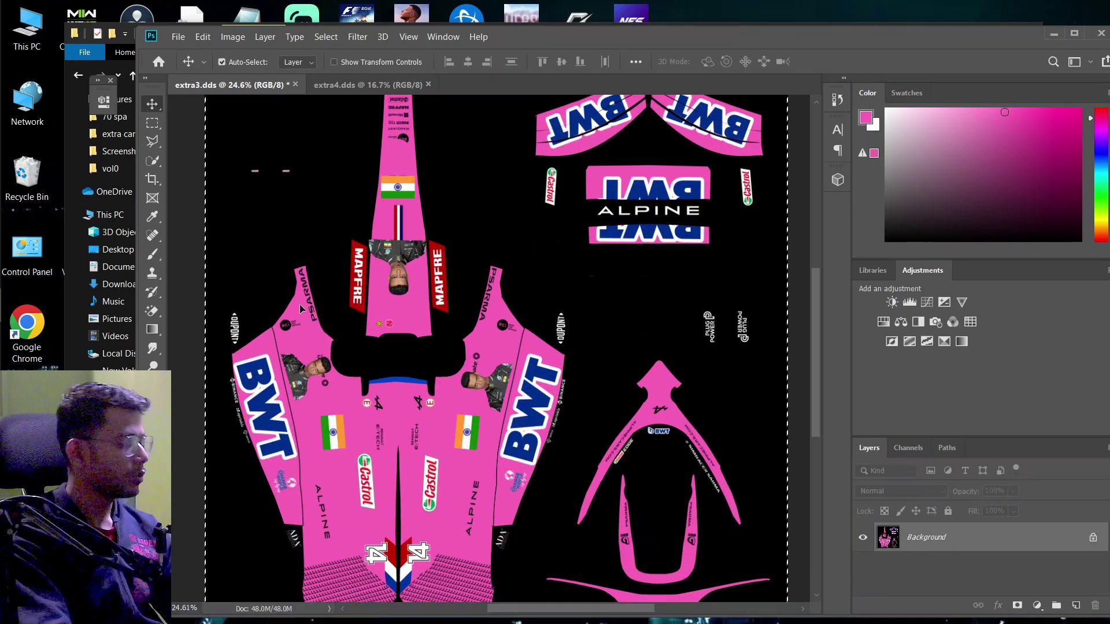
{"action": "key", "text": "t"}
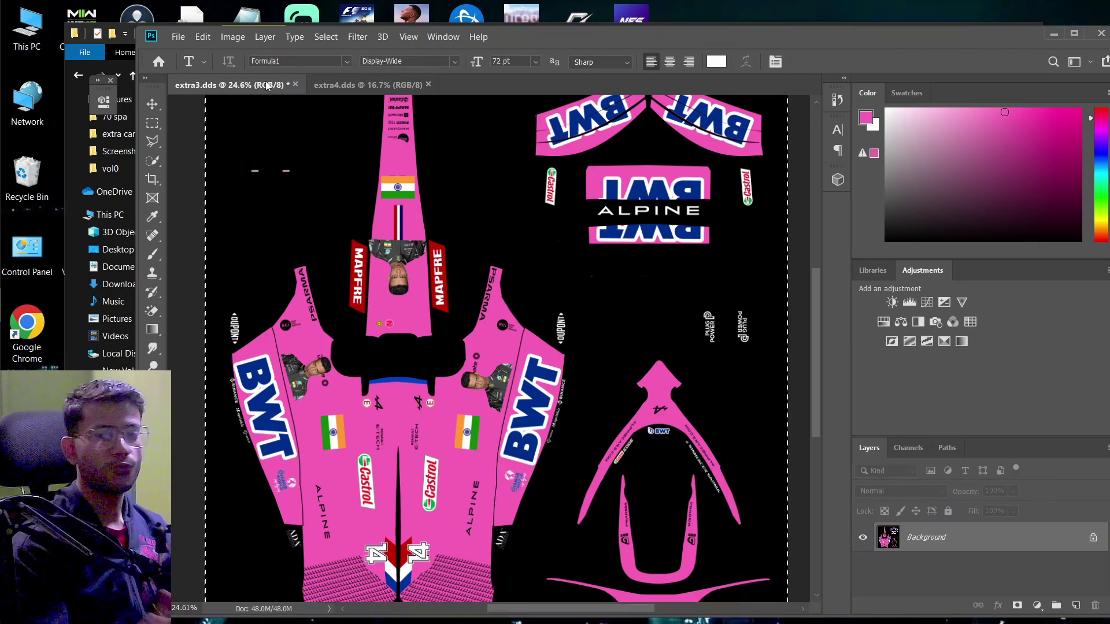
- Save As extra3 in Intel Texture Works (*.DDS) format into extra cars, overwriting the old file
{"action": "left_click", "coordinate": [179, 38]}
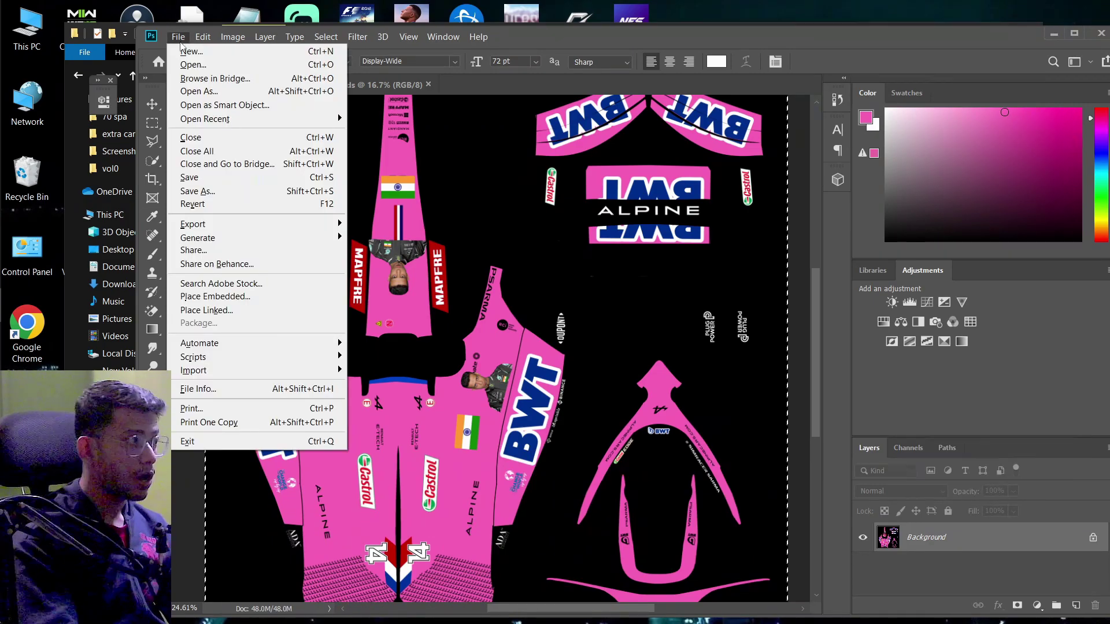
{"action": "left_click", "coordinate": [232, 84]}
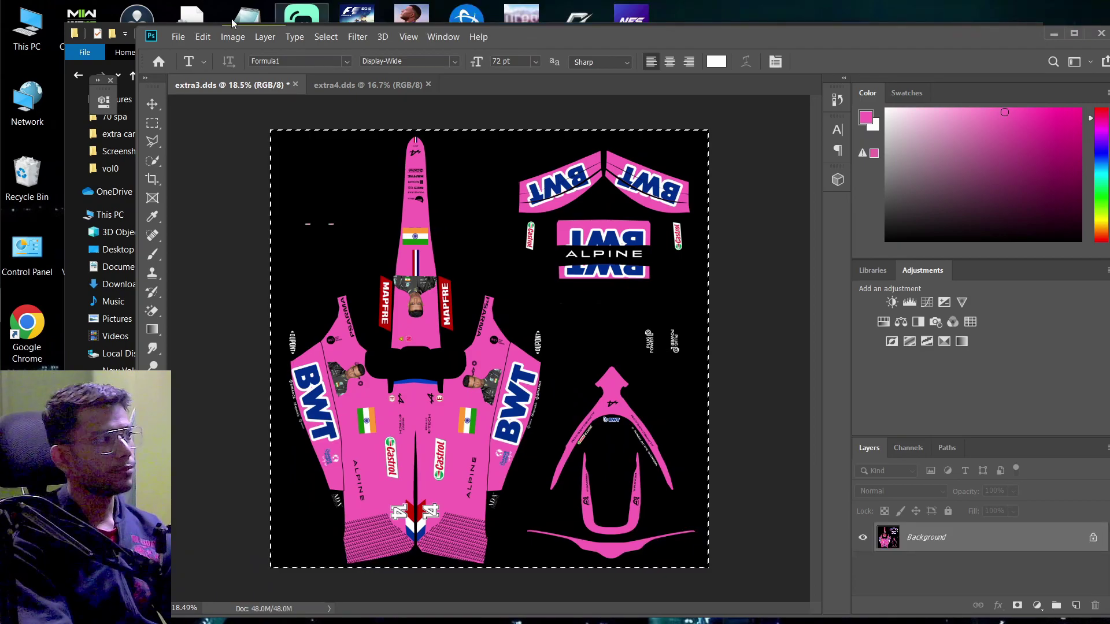
{"action": "left_click", "coordinate": [178, 37]}
{"action": "left_click", "coordinate": [196, 187]}
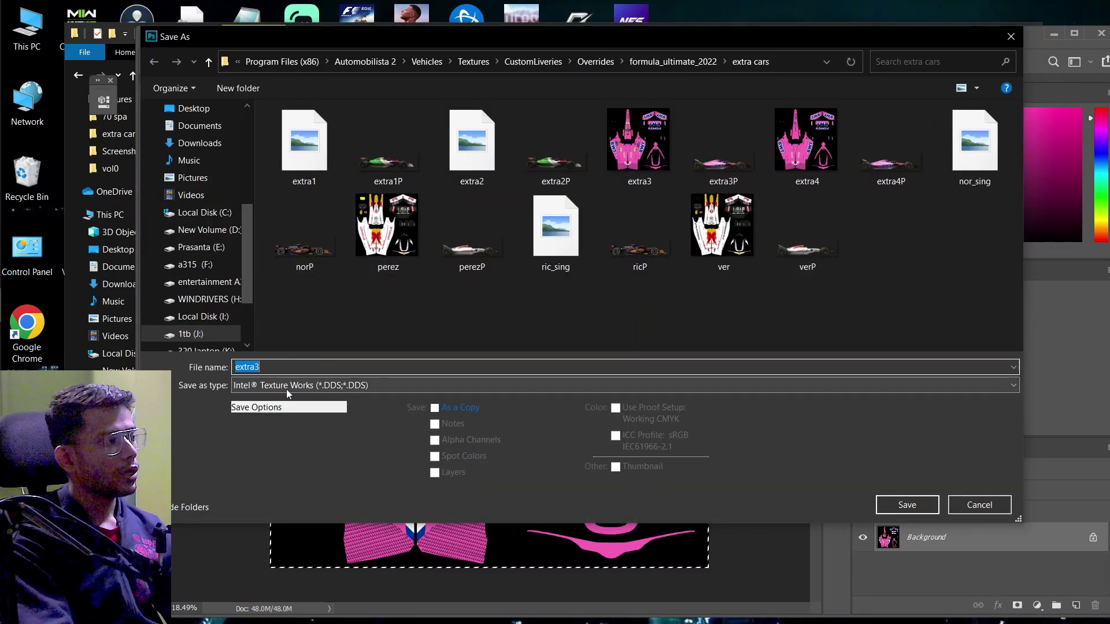
{"action": "left_click", "coordinate": [286, 388]}
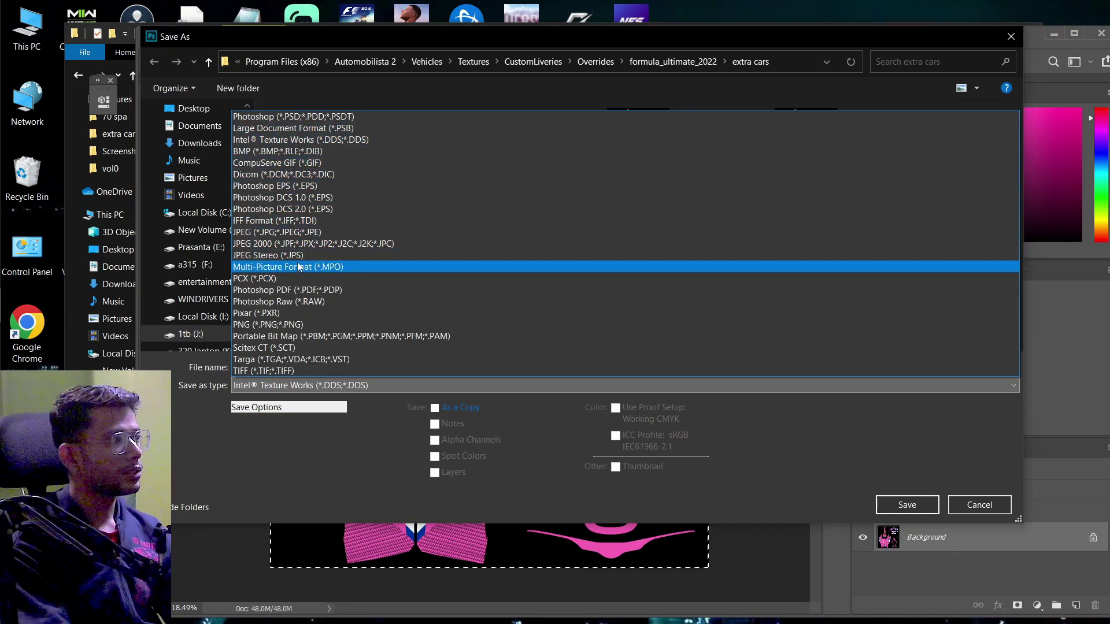
{"action": "left_click", "coordinate": [304, 141]}
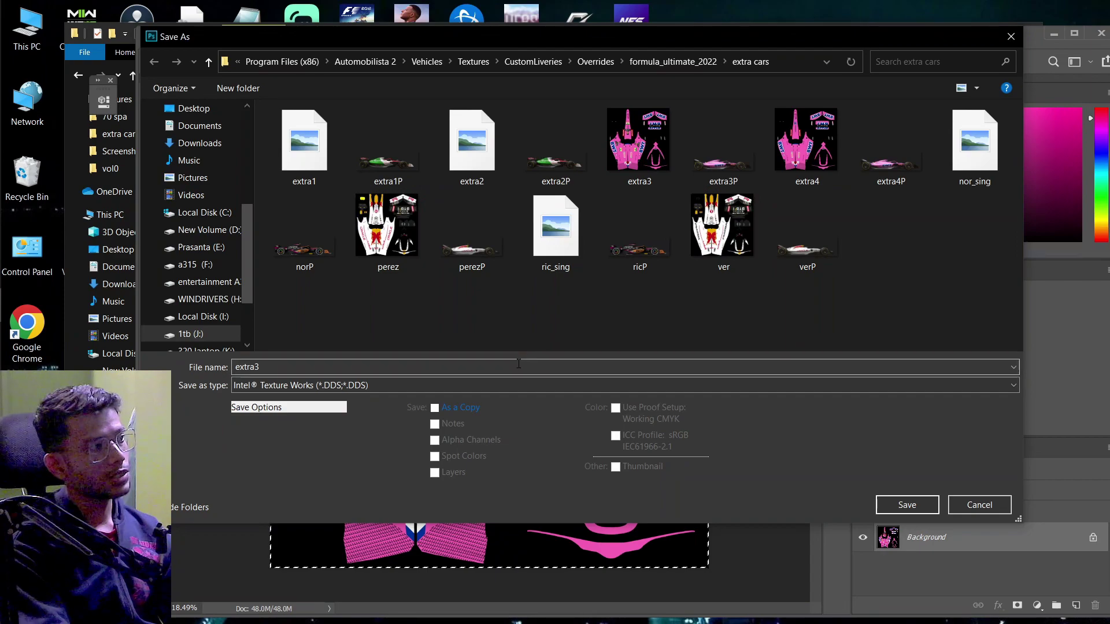
{"action": "key", "text": "Escape"}
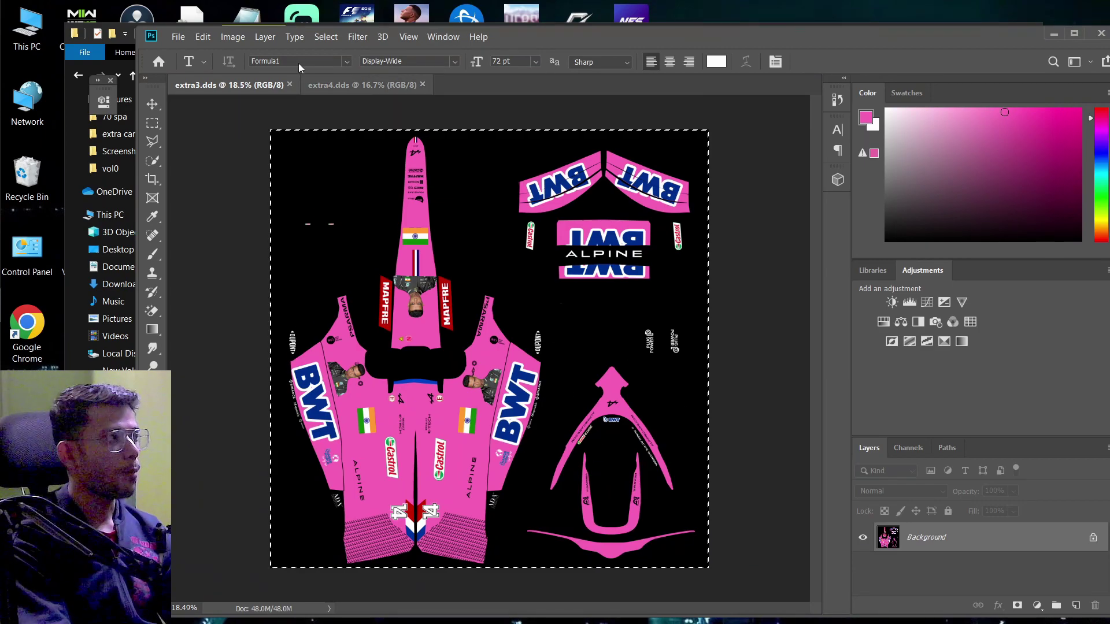
- From the extra4.dds tab, open IMG_20221221_185103 and IMG_20221204_204129_595 together from Downloads
{"action": "key", "text": "ctrl+Tab"}
{"action": "scroll", "coordinate": [403, 288], "scroll_direction": "up", "scroll_amount": 3}
{"action": "key", "text": "v"}
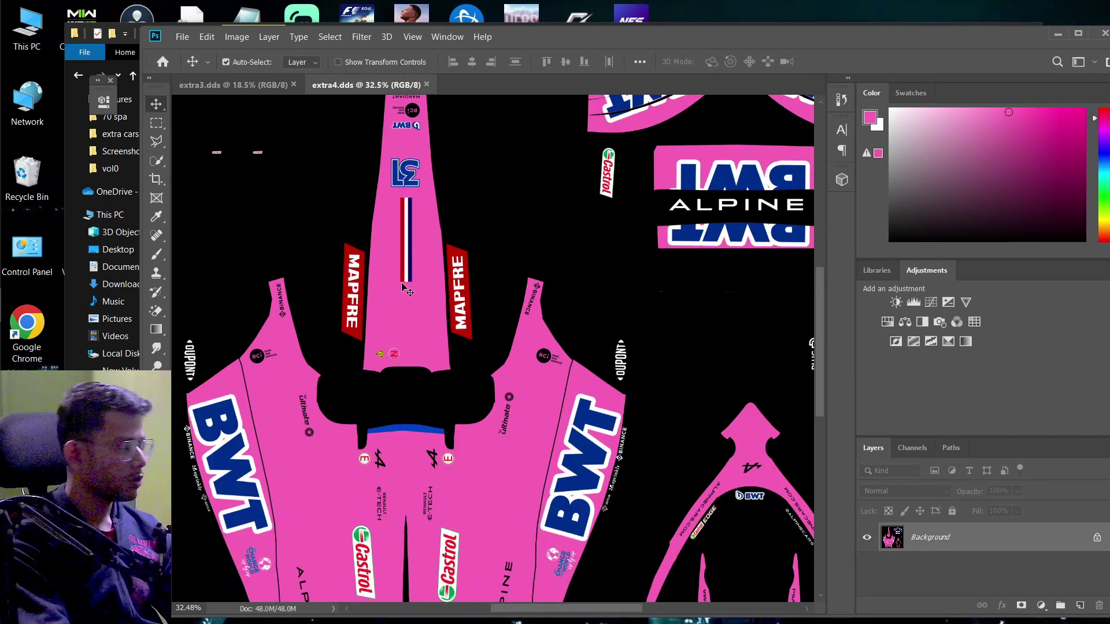
{"action": "key", "text": "t"}
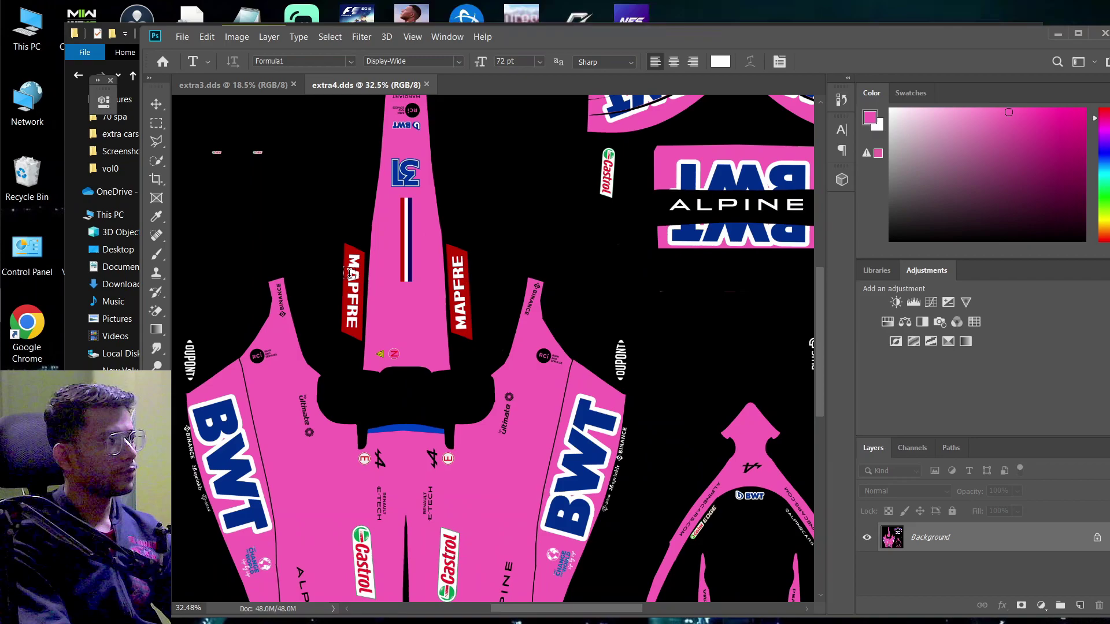
{"action": "left_click", "coordinate": [183, 37]}
{"action": "left_click", "coordinate": [212, 72]}
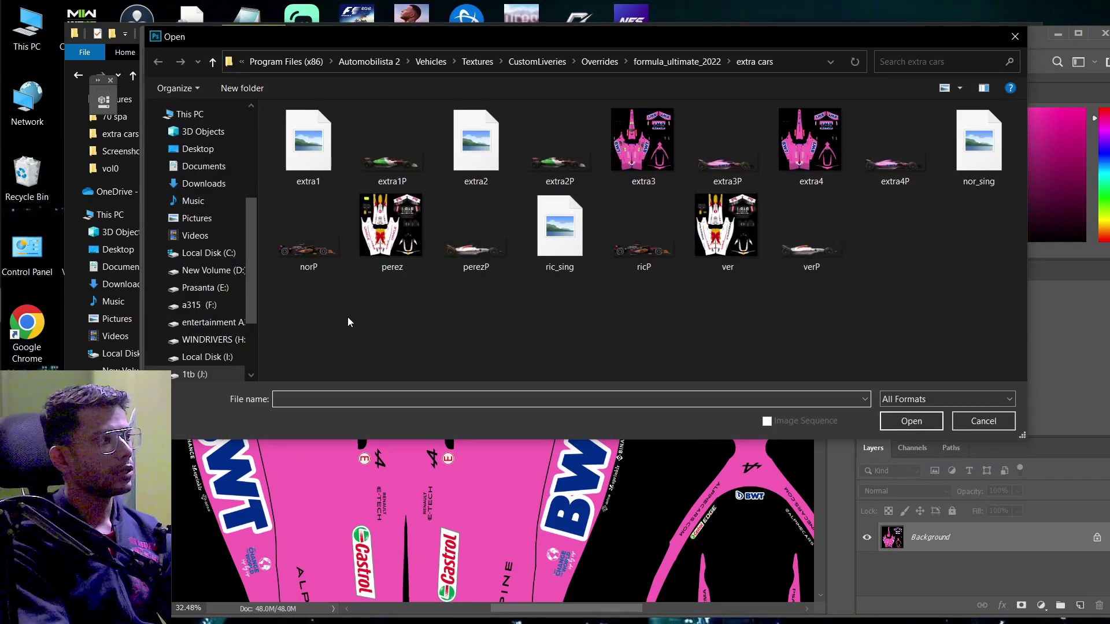
{"action": "left_click", "coordinate": [202, 183]}
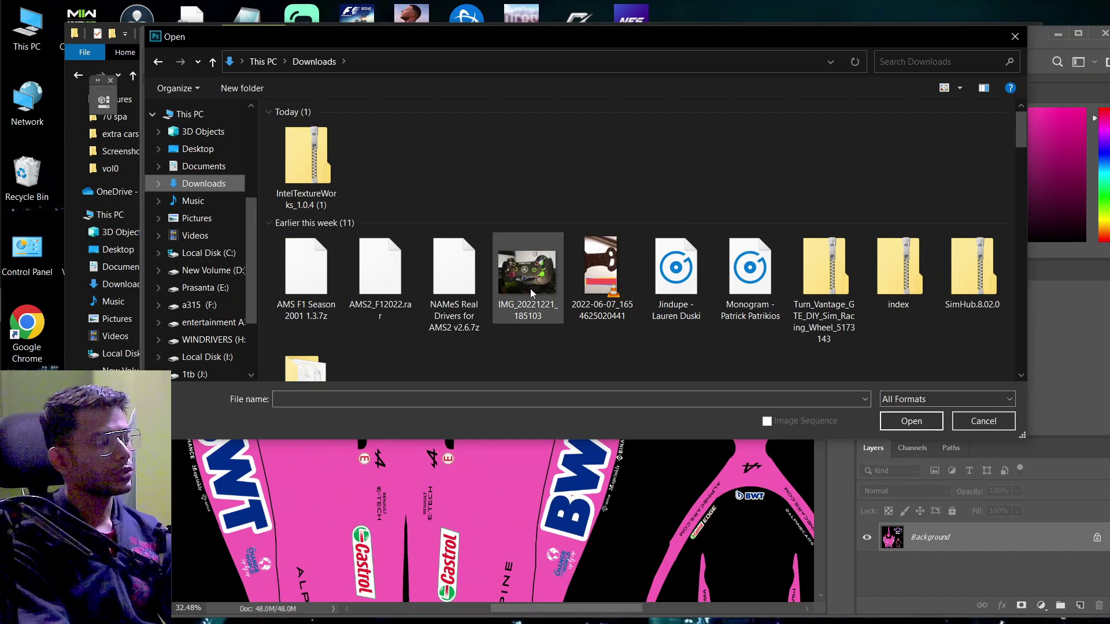
{"action": "scroll", "coordinate": [856, 193], "scroll_direction": "down", "scroll_amount": 5}
{"action": "left_click", "coordinate": [829, 192]}
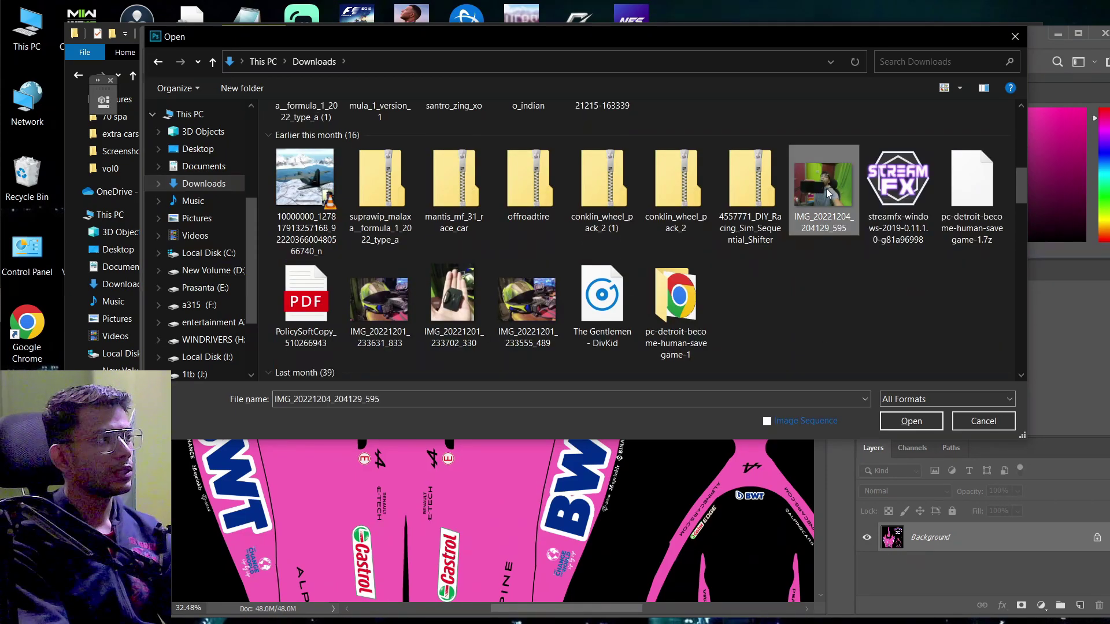
{"action": "scroll", "coordinate": [625, 222], "scroll_direction": "up", "scroll_amount": 5}
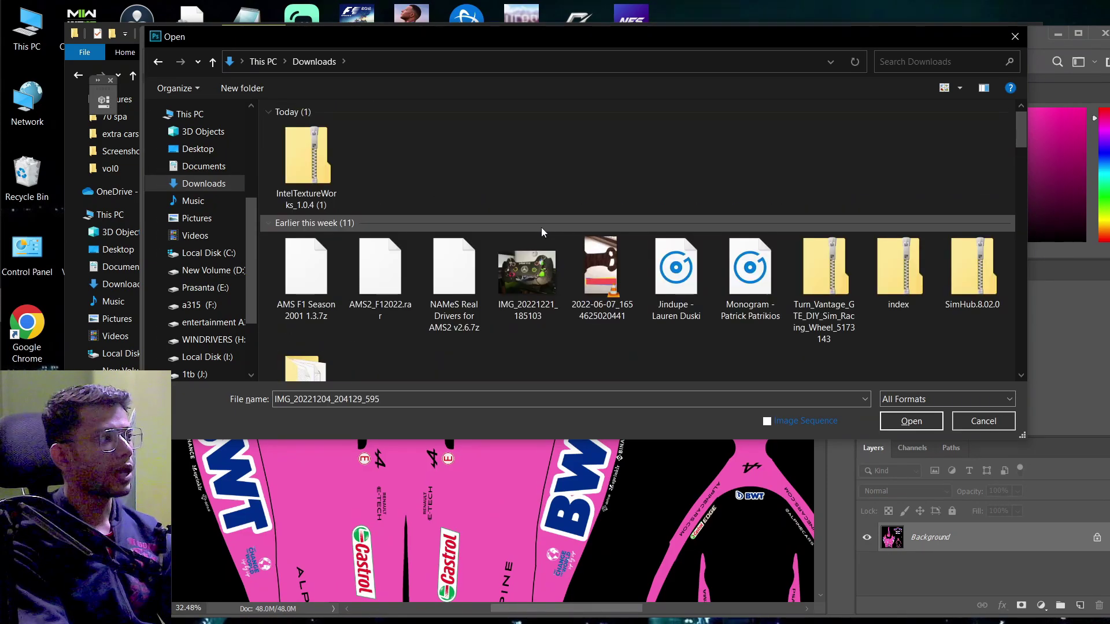
{"action": "left_click", "coordinate": [533, 267], "text": "ctrl"}
{"action": "double_click", "coordinate": [532, 266]}
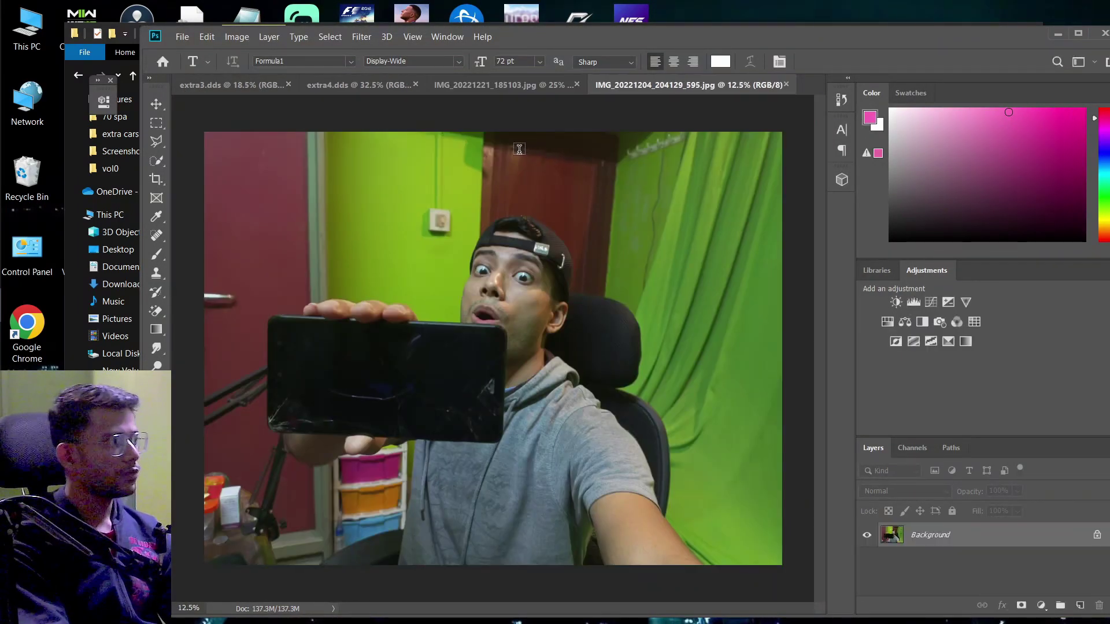
- Quick-select the face and cap in the selfie photo
{"action": "key", "text": "w"}
{"action": "right_click", "coordinate": [535, 260], "text": "alt"}
{"action": "mouse_move", "coordinate": [523, 257]}
{"action": "left_mouse_down"}
{"action": "mouse_move", "coordinate": [503, 278]}
{"action": "mouse_move", "coordinate": [497, 243]}
{"action": "mouse_move", "coordinate": [531, 243]}
{"action": "mouse_move", "coordinate": [558, 272]}
{"action": "mouse_move", "coordinate": [543, 312]}
{"action": "mouse_move", "coordinate": [489, 332]}
{"action": "mouse_move", "coordinate": [514, 337]}
{"action": "left_mouse_up"}
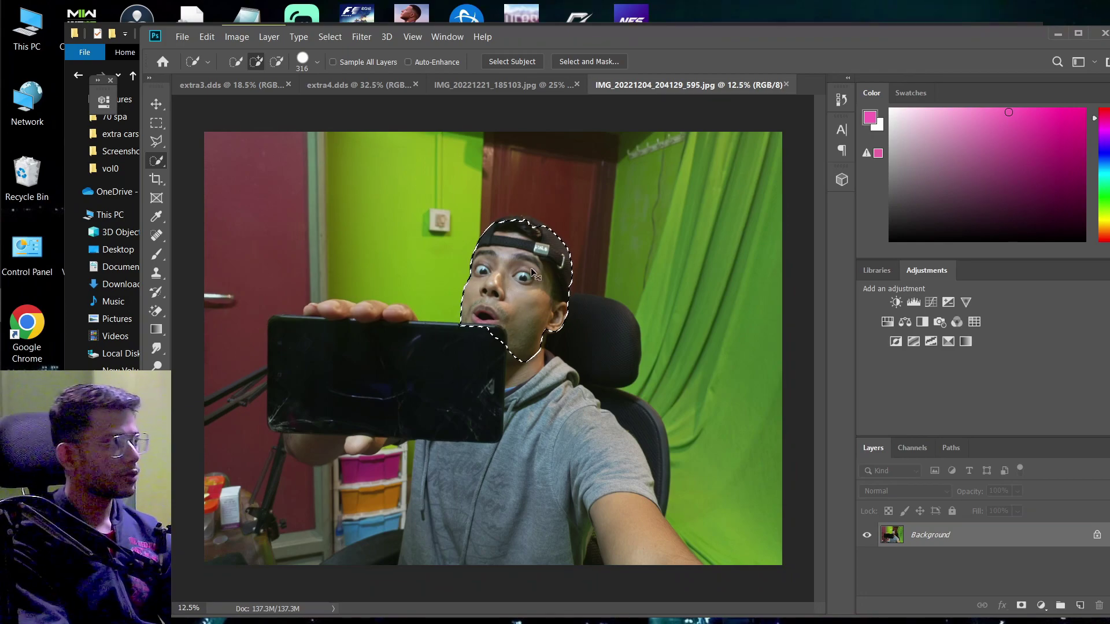
- Paste the face into extra4.dds, shrink it to about 19%, flip it upside down, and place it between the MAPFRE logos
{"action": "left_click", "coordinate": [363, 87]}
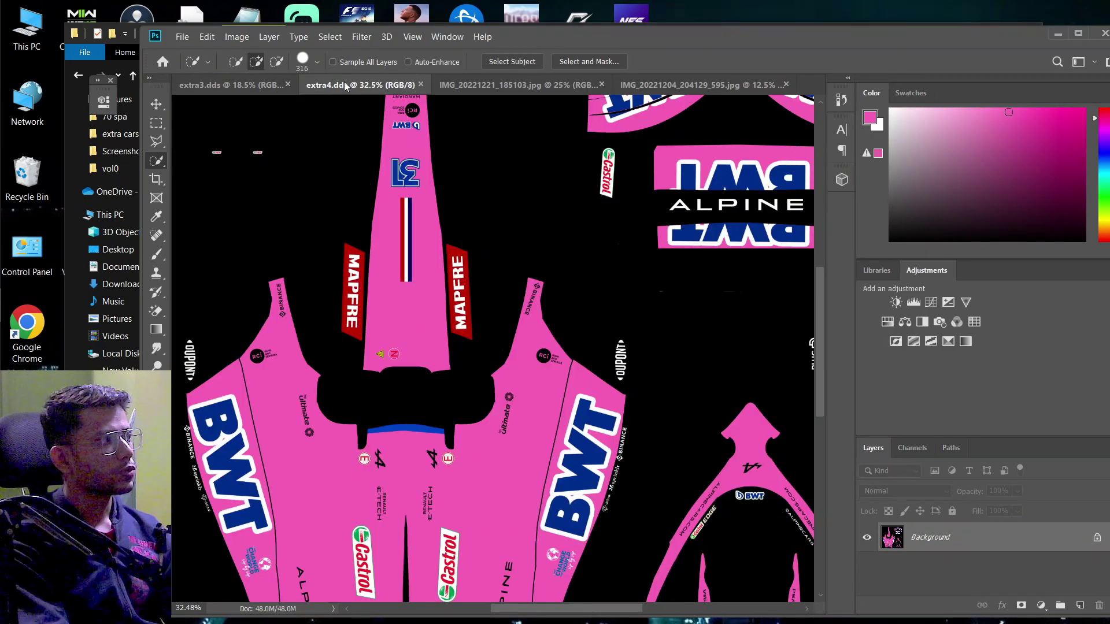
{"action": "key", "text": "ctrl+v"}
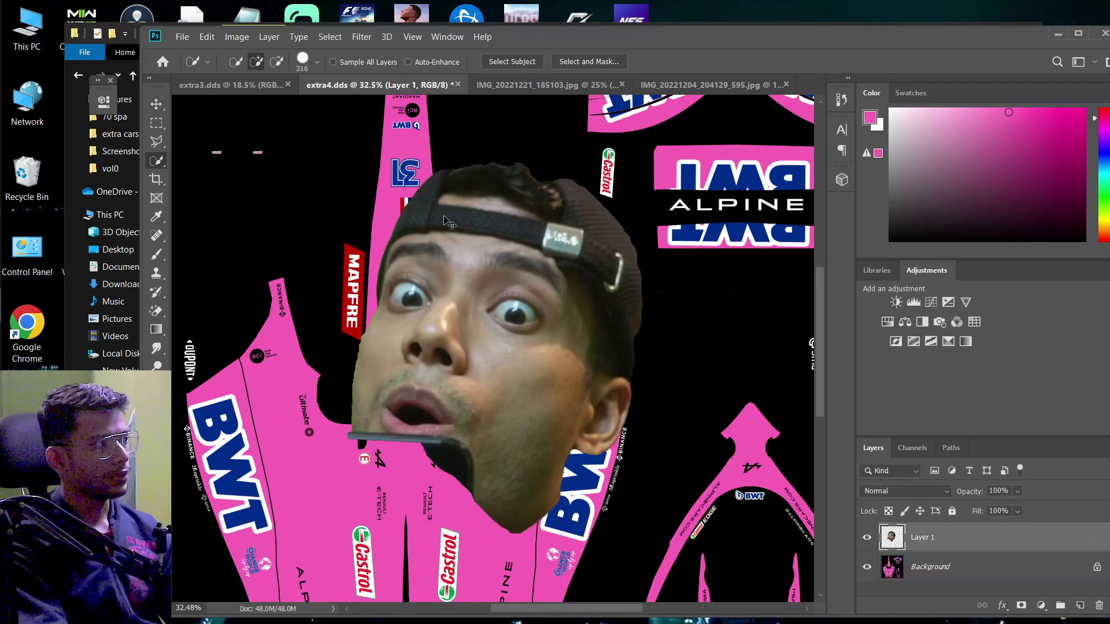
{"action": "key", "text": "ctrl+t"}
{"action": "left_click_drag", "start_coordinate": [642, 159], "coordinate": [536, 293]}
{"action": "left_click_drag", "start_coordinate": [469, 315], "coordinate": [453, 216]}
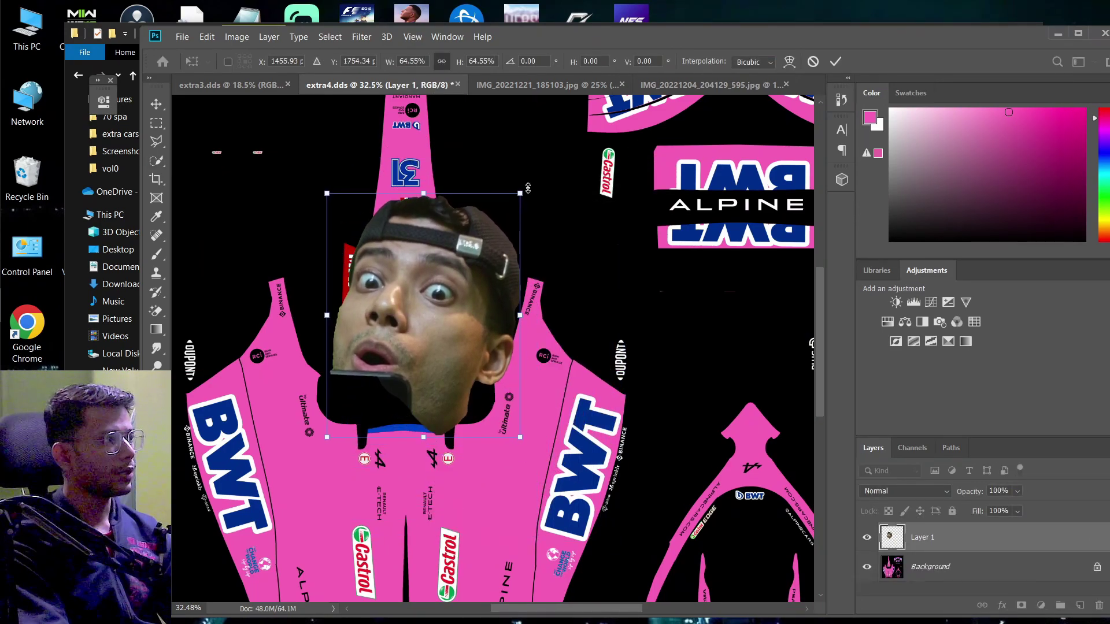
{"action": "left_click_drag", "start_coordinate": [522, 193], "coordinate": [350, 417]}
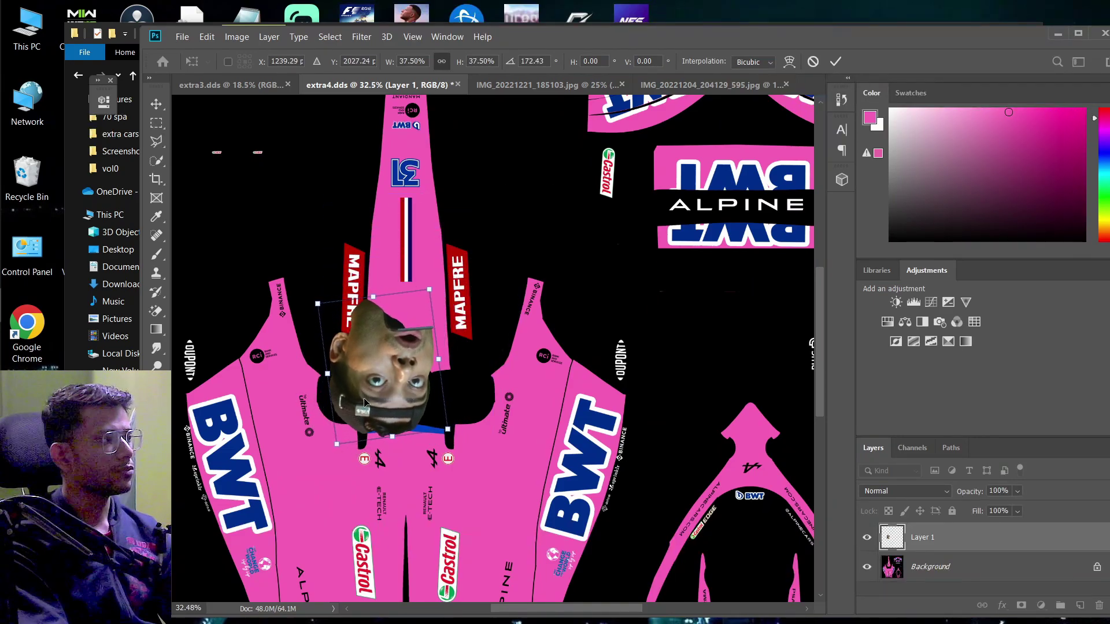
{"action": "left_click_drag", "start_coordinate": [373, 373], "coordinate": [393, 243]}
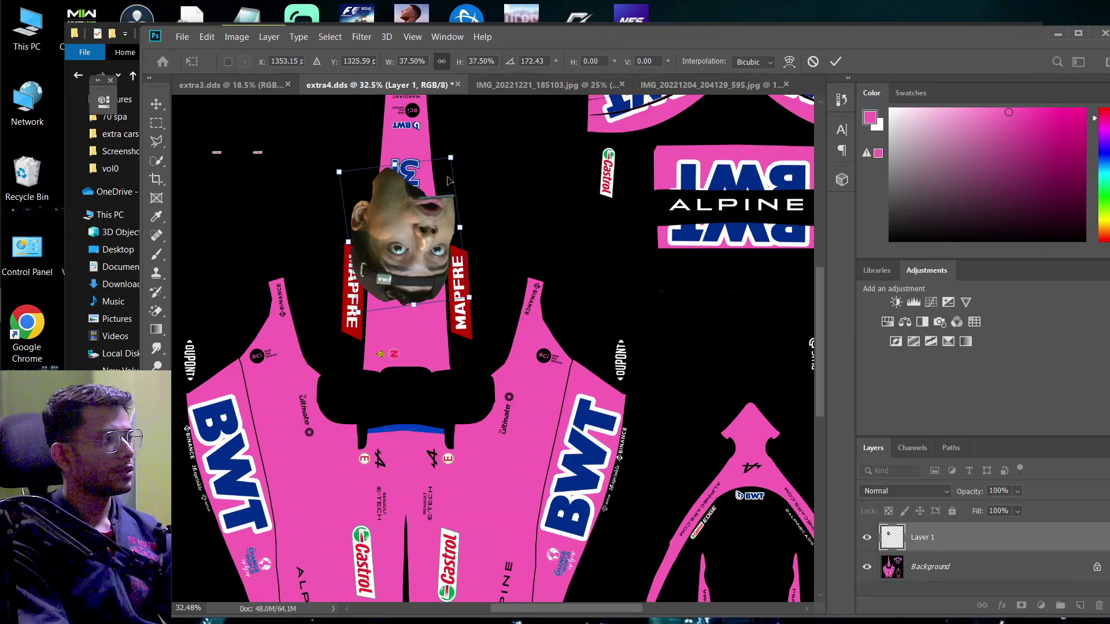
{"action": "left_click_drag", "start_coordinate": [451, 157], "coordinate": [404, 203]}
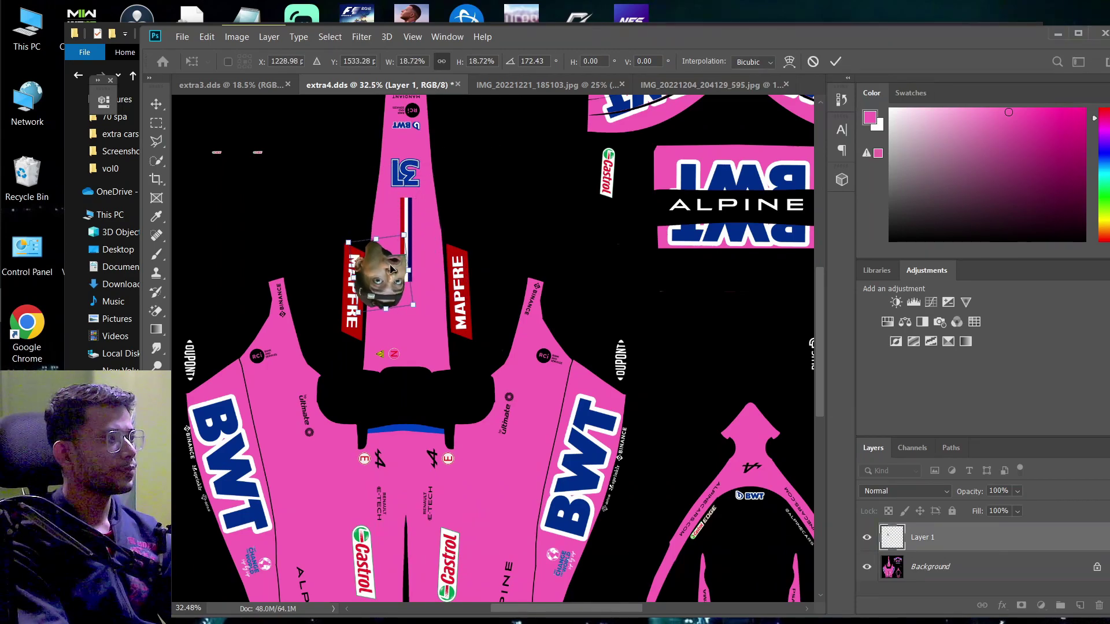
{"action": "left_click_drag", "start_coordinate": [377, 251], "coordinate": [433, 199]}
{"action": "scroll", "coordinate": [432, 209], "scroll_direction": "up", "scroll_amount": 2}
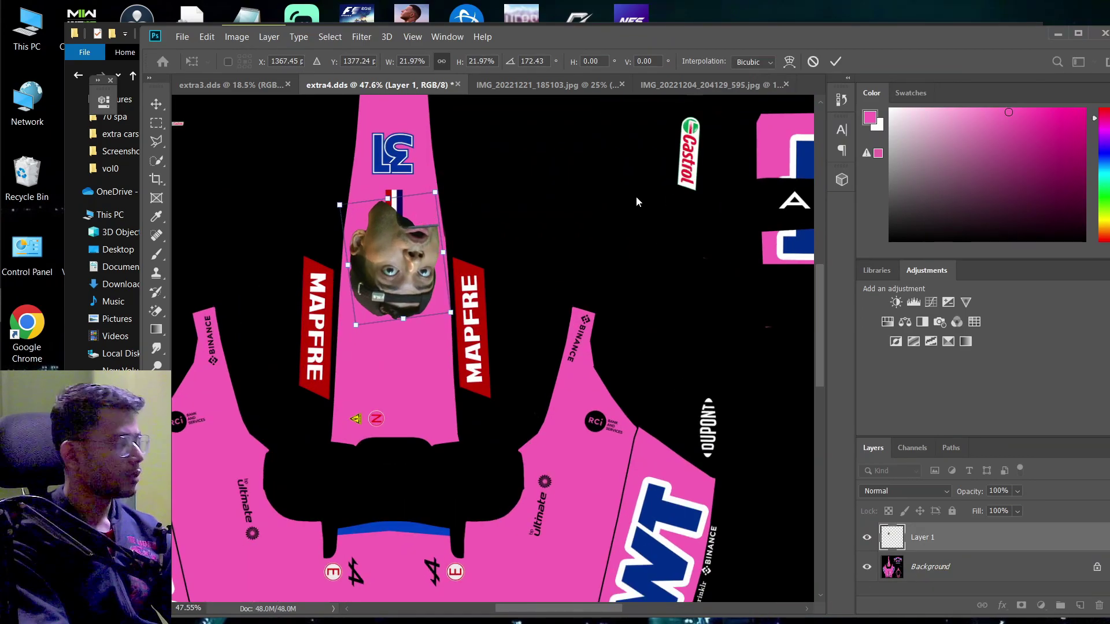
{"action": "key", "text": "Return"}
- Erase the hair covering the flag stripes with the plain Eraser, then bring up the steering-wheel photo
{"action": "key", "text": "e"}
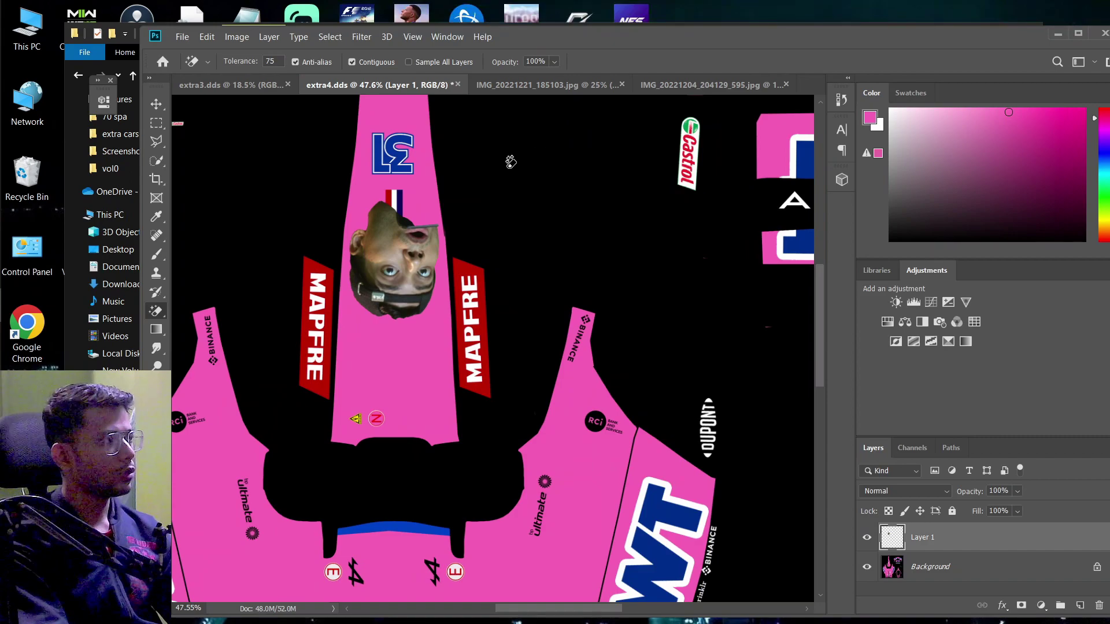
{"action": "right_click", "coordinate": [156, 311]}
{"action": "left_click", "coordinate": [200, 311]}
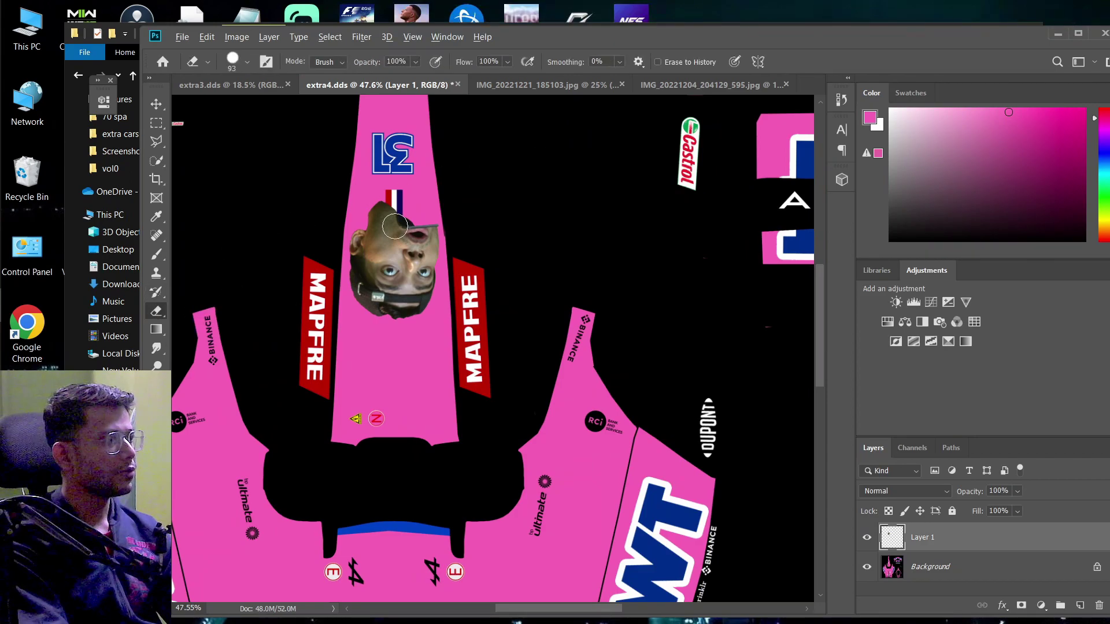
{"action": "scroll", "coordinate": [415, 197], "scroll_direction": "up", "scroll_amount": 1}
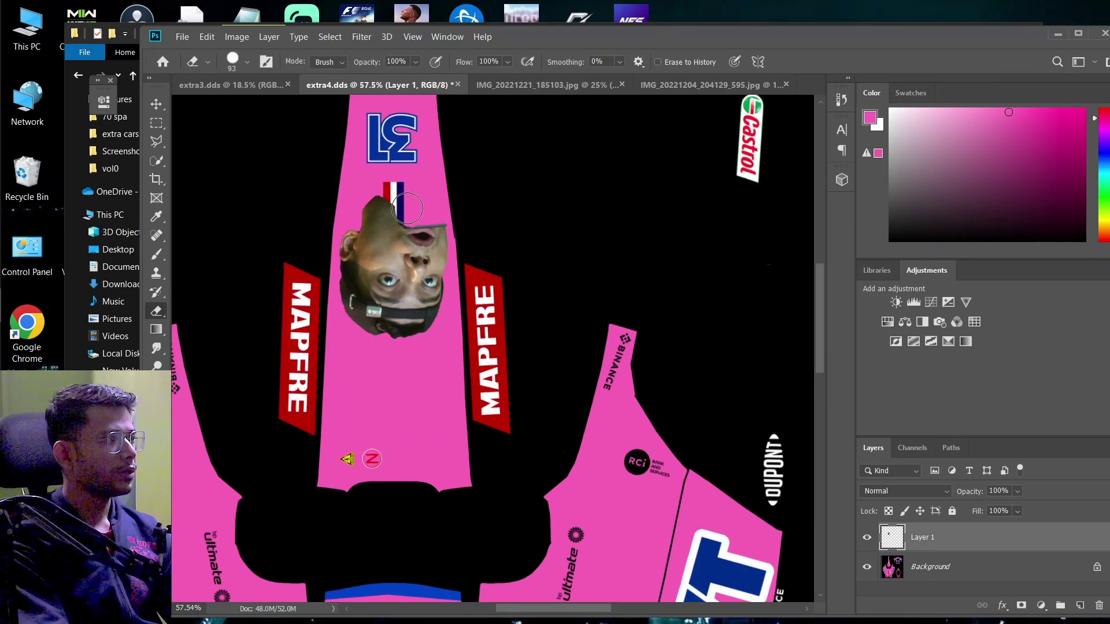
{"action": "left_click_drag", "start_coordinate": [408, 209], "coordinate": [367, 208]}
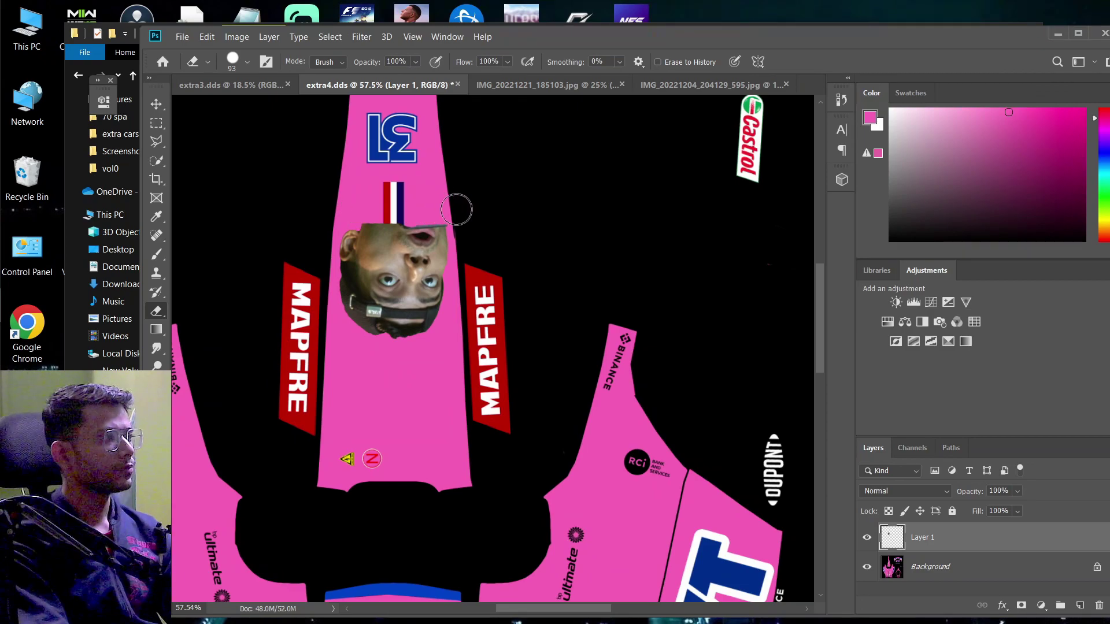
{"action": "scroll", "coordinate": [457, 254], "scroll_direction": "down", "scroll_amount": 1}
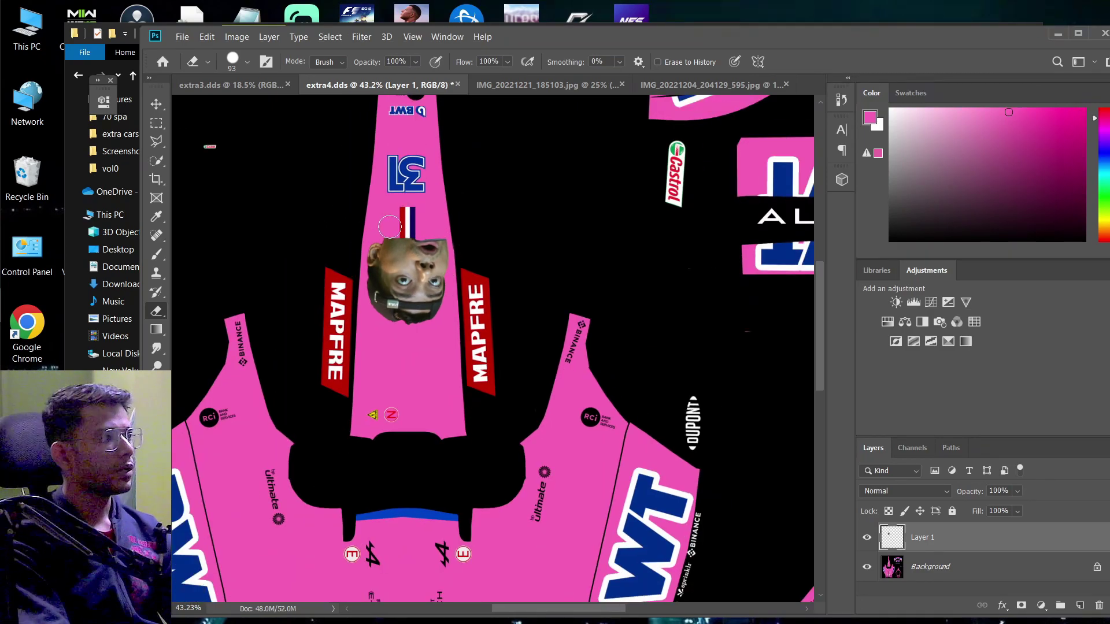
{"action": "key", "text": "v"}
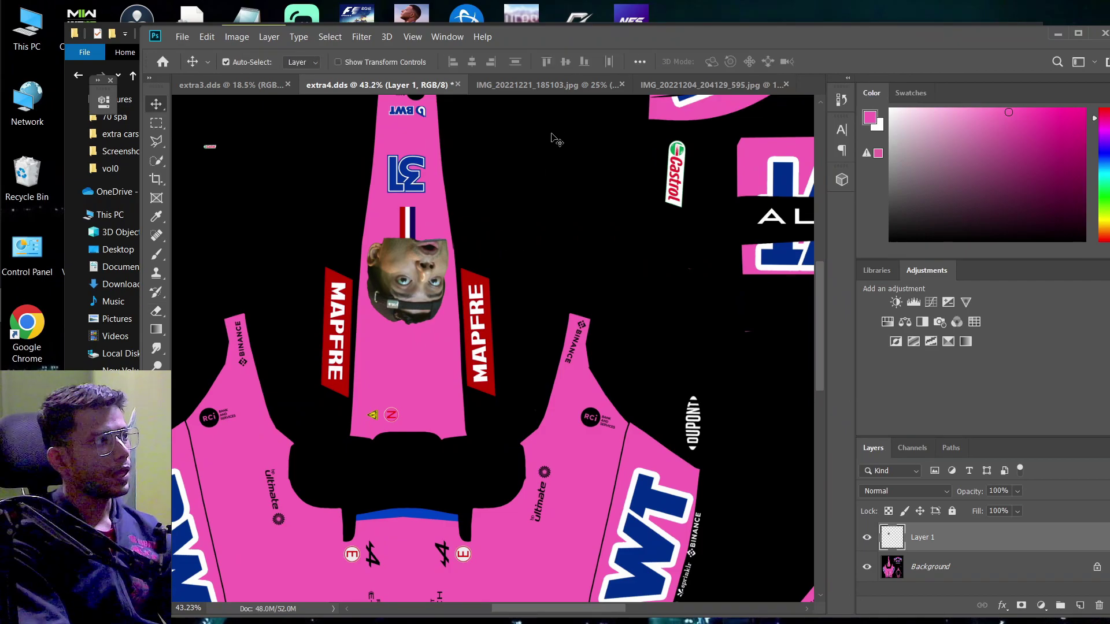
{"action": "left_click", "coordinate": [520, 85]}
- Quick-select the steering wheel, trimming background around the grips and the pSarma logo
{"action": "key", "text": "w"}
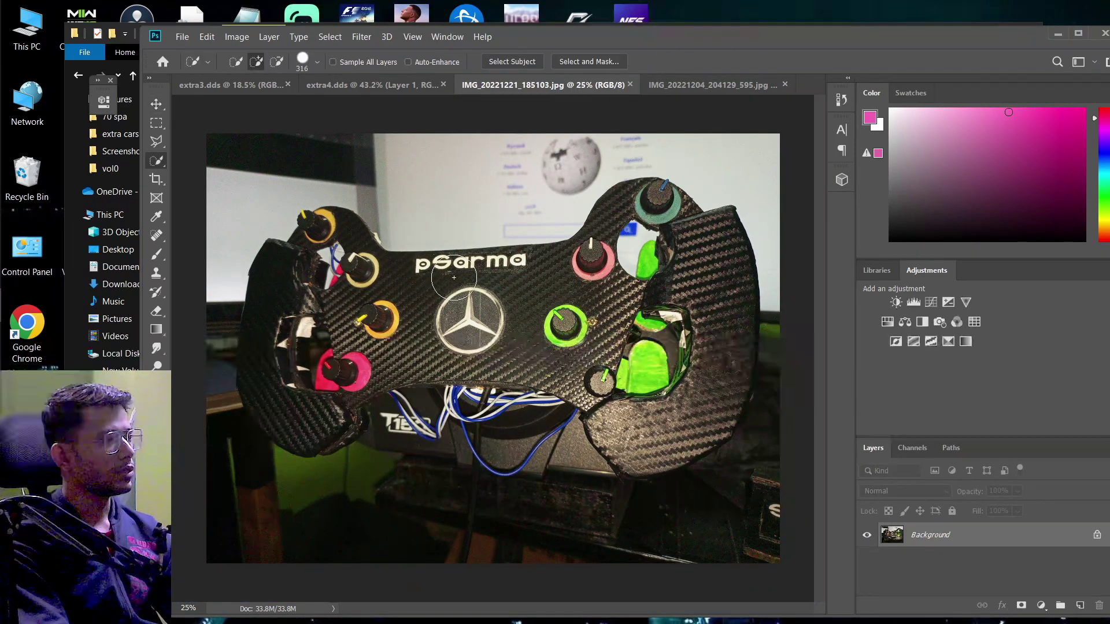
{"action": "mouse_move", "coordinate": [470, 278]}
{"action": "left_mouse_down"}
{"action": "mouse_move", "coordinate": [330, 298]}
{"action": "mouse_move", "coordinate": [529, 318]}
{"action": "mouse_move", "coordinate": [613, 272]}
{"action": "mouse_move", "coordinate": [653, 231]}
{"action": "mouse_move", "coordinate": [699, 272]}
{"action": "mouse_move", "coordinate": [674, 357]}
{"action": "mouse_move", "coordinate": [628, 404]}
{"action": "mouse_move", "coordinate": [668, 413]}
{"action": "mouse_move", "coordinate": [647, 421]}
{"action": "mouse_move", "coordinate": [746, 399]}
{"action": "left_mouse_up"}
{"action": "key", "text": "alt"}
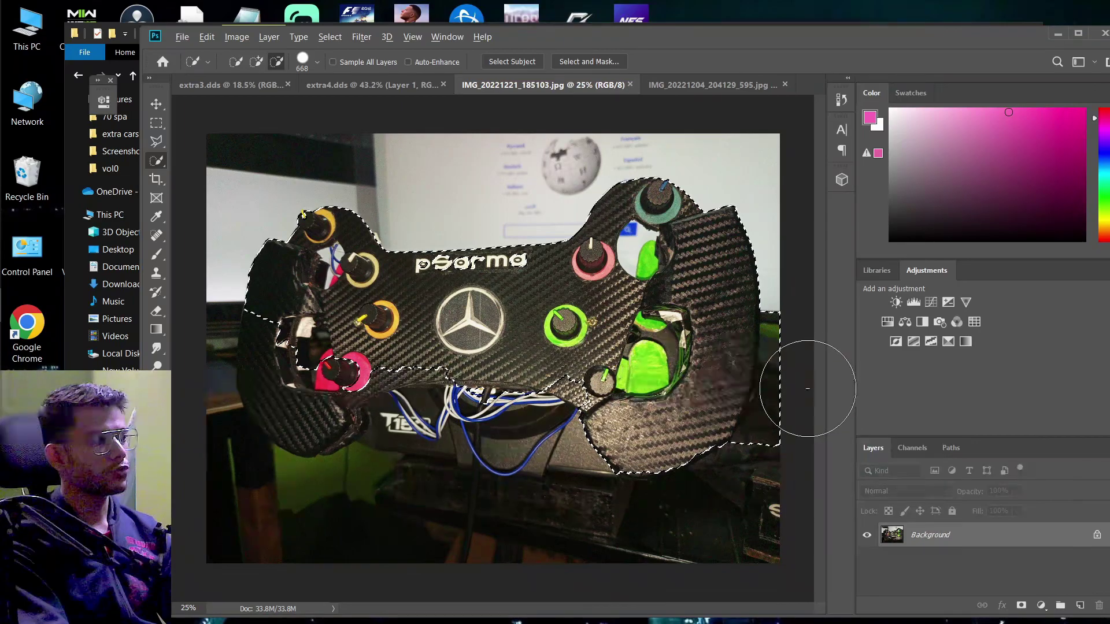
{"action": "mouse_move", "coordinate": [810, 428]}
{"action": "left_mouse_down"}
{"action": "mouse_move", "coordinate": [800, 436]}
{"action": "mouse_move", "coordinate": [810, 340]}
{"action": "mouse_move", "coordinate": [776, 349]}
{"action": "left_mouse_up"}
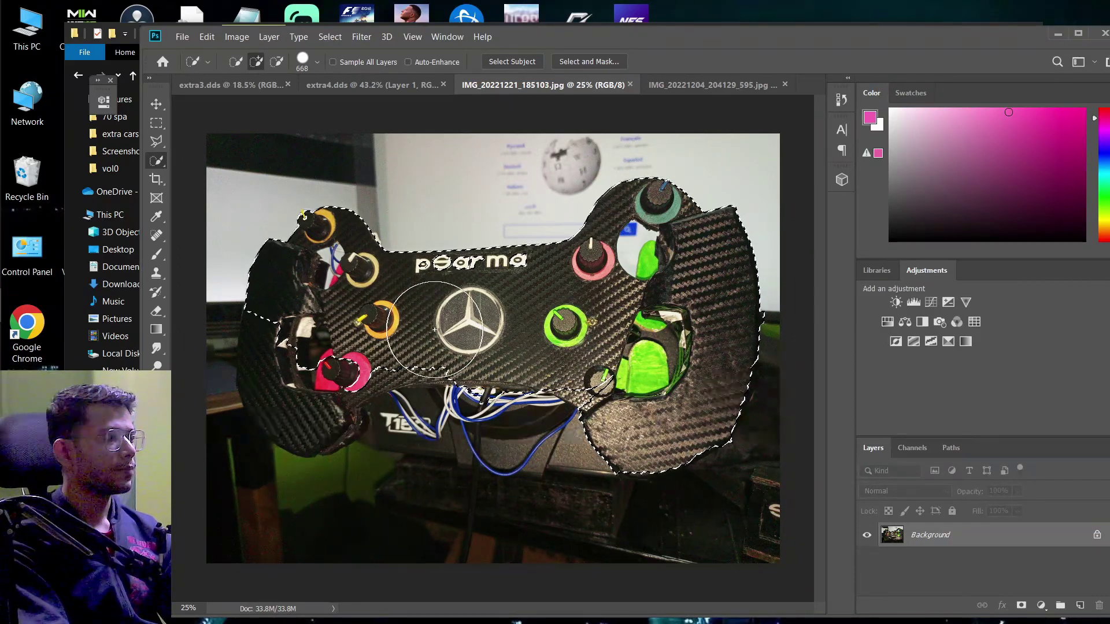
{"action": "key", "text": "bracketleft"}
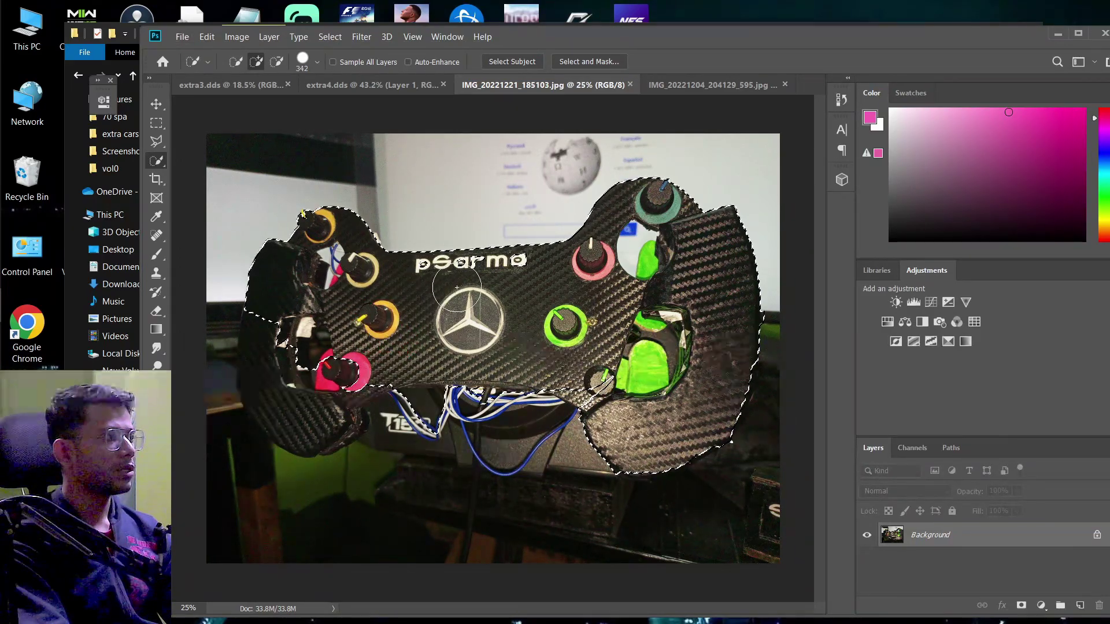
{"action": "left_click_drag", "start_coordinate": [516, 287], "coordinate": [441, 294]}
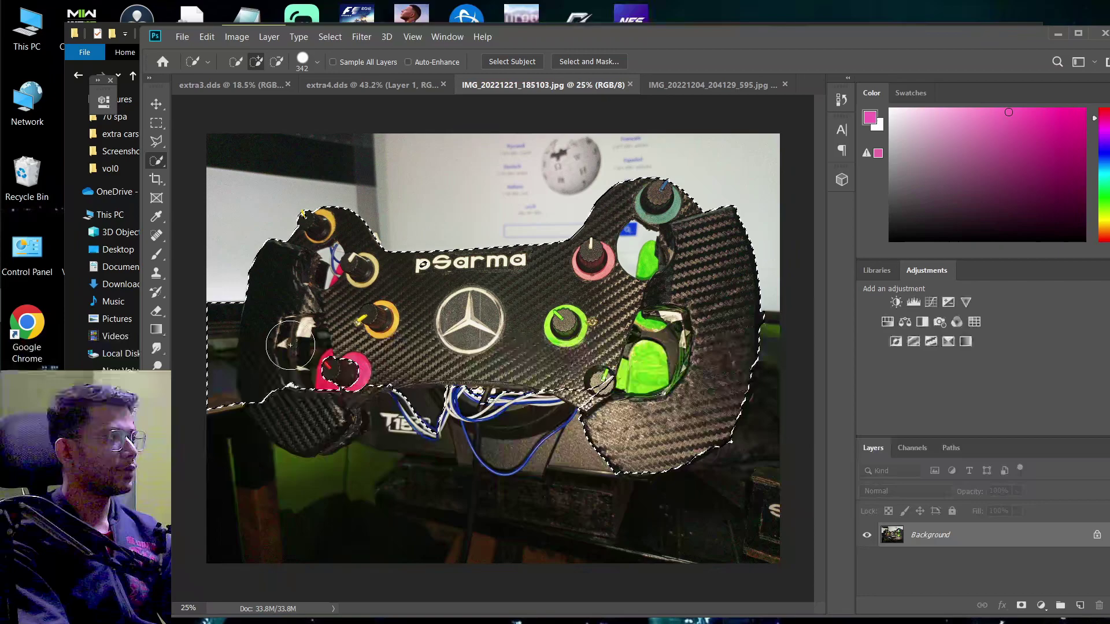
{"action": "left_click", "coordinate": [305, 412]}
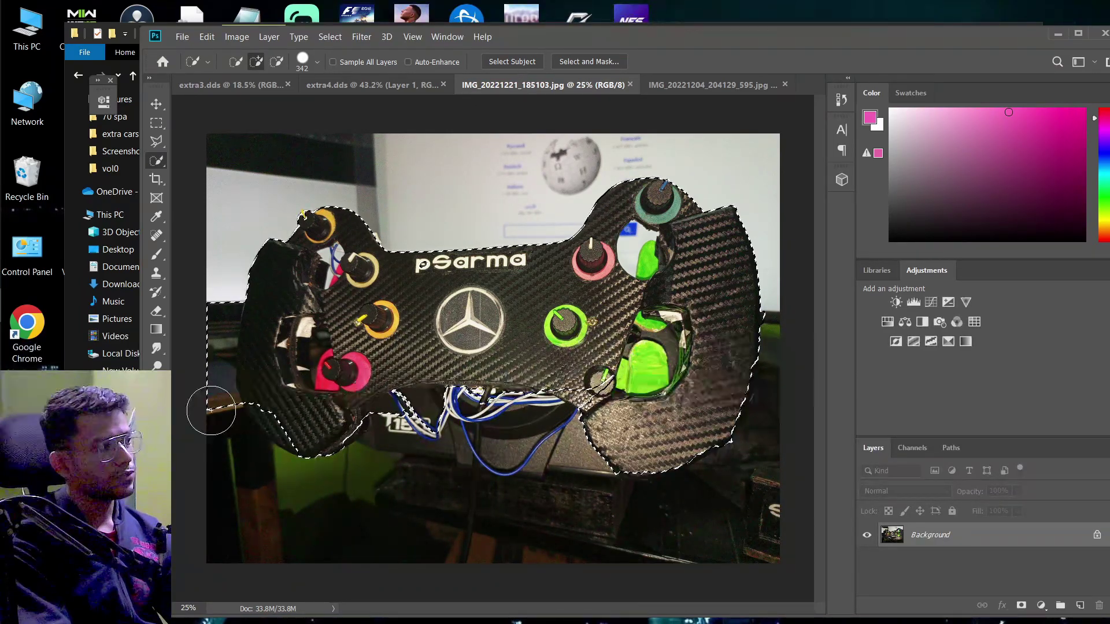
{"action": "mouse_move", "coordinate": [210, 401]}
{"action": "left_mouse_down", "text": "alt"}
{"action": "mouse_move", "coordinate": [193, 396]}
{"action": "mouse_move", "coordinate": [199, 325]}
{"action": "mouse_move", "coordinate": [185, 297]}
{"action": "left_mouse_up", "text": "alt"}
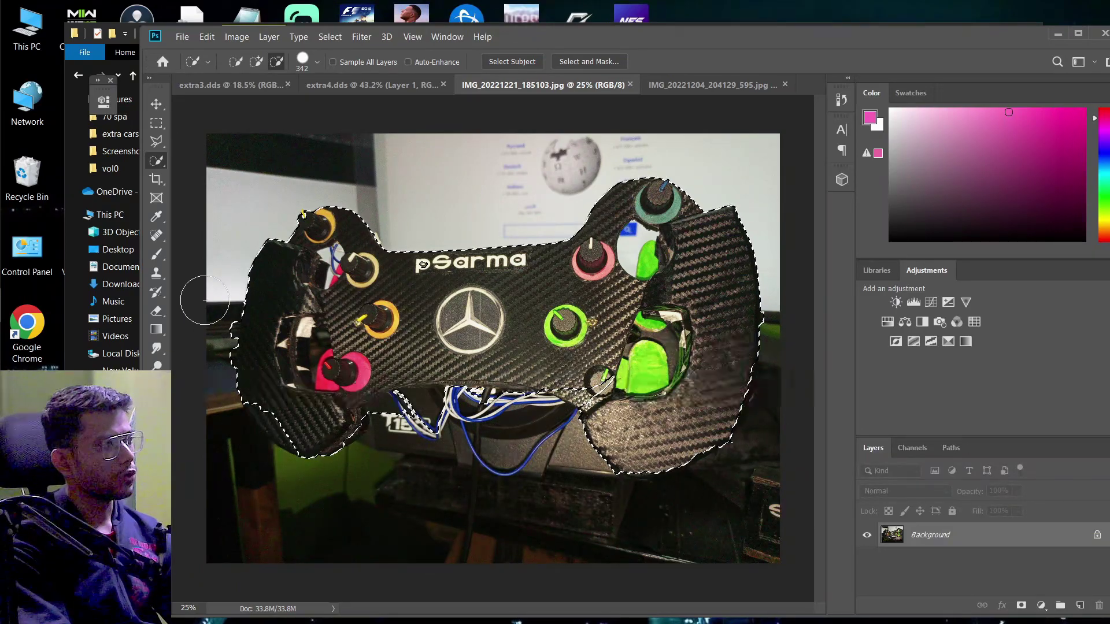
- Copy the wheel and paste it into extra4.dds as a new layer under Free Transform
{"action": "key", "text": "ctrl+c"}
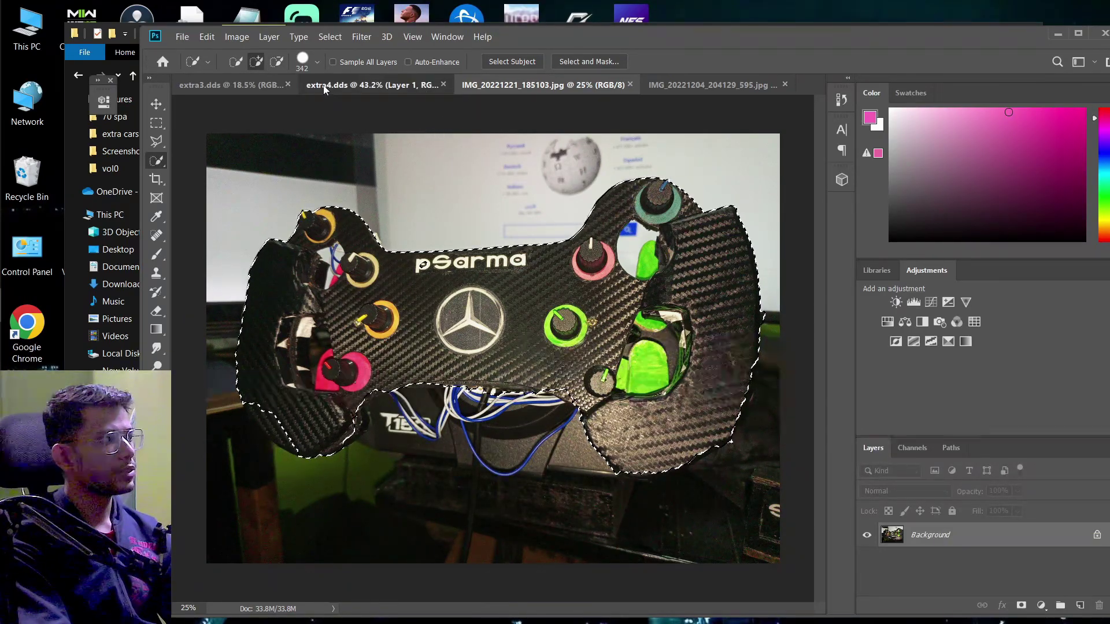
{"action": "left_click", "coordinate": [376, 85]}
{"action": "key", "text": "ctrl+v"}
{"action": "key", "text": "ctrl+t"}
{"action": "scroll", "coordinate": [649, 263], "scroll_direction": "down", "scroll_amount": 5}
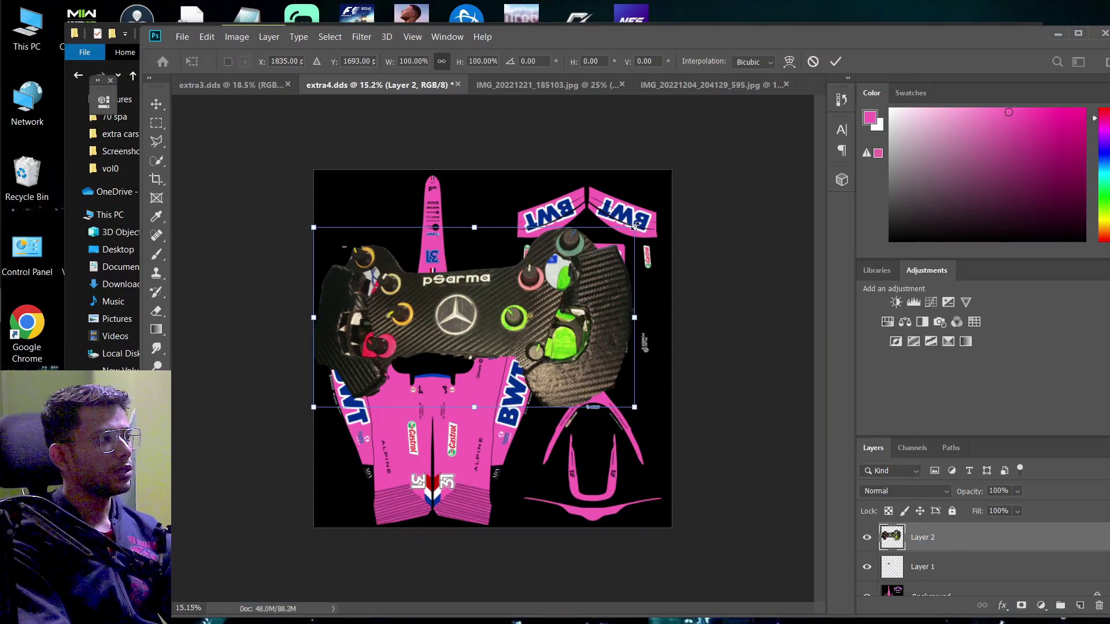
- Shrink the wheel to about a quarter size, rotate it, and place it on the left sidepod
{"action": "left_click_drag", "start_coordinate": [634, 226], "coordinate": [392, 364]}
{"action": "left_click_drag", "start_coordinate": [418, 363], "coordinate": [392, 443]}
{"action": "left_click_drag", "start_coordinate": [354, 395], "coordinate": [381, 413]}
{"action": "left_click", "coordinate": [836, 62]}
- Paste a second wheel copy, scale it down, and place it on the right BWT sidepod
{"action": "key", "text": "ctrl+v"}
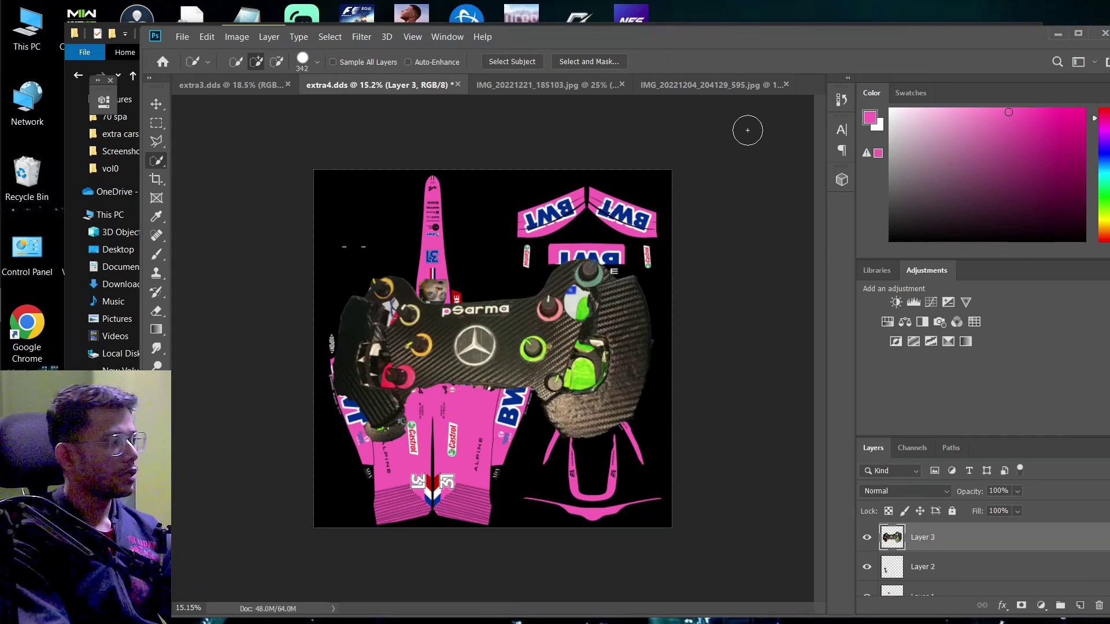
{"action": "key", "text": "ctrl+t"}
{"action": "left_click_drag", "start_coordinate": [653, 256], "coordinate": [346, 282]}
{"action": "left_click_drag", "start_coordinate": [428, 373], "coordinate": [495, 391]}
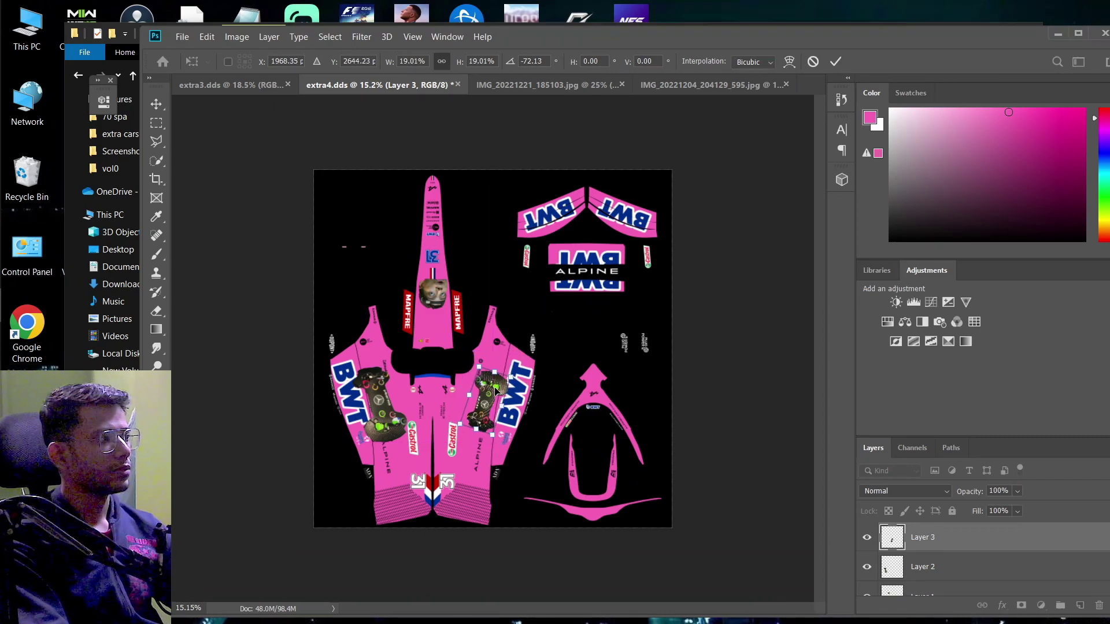
{"action": "key", "text": "Return"}
{"action": "key", "text": "w"}
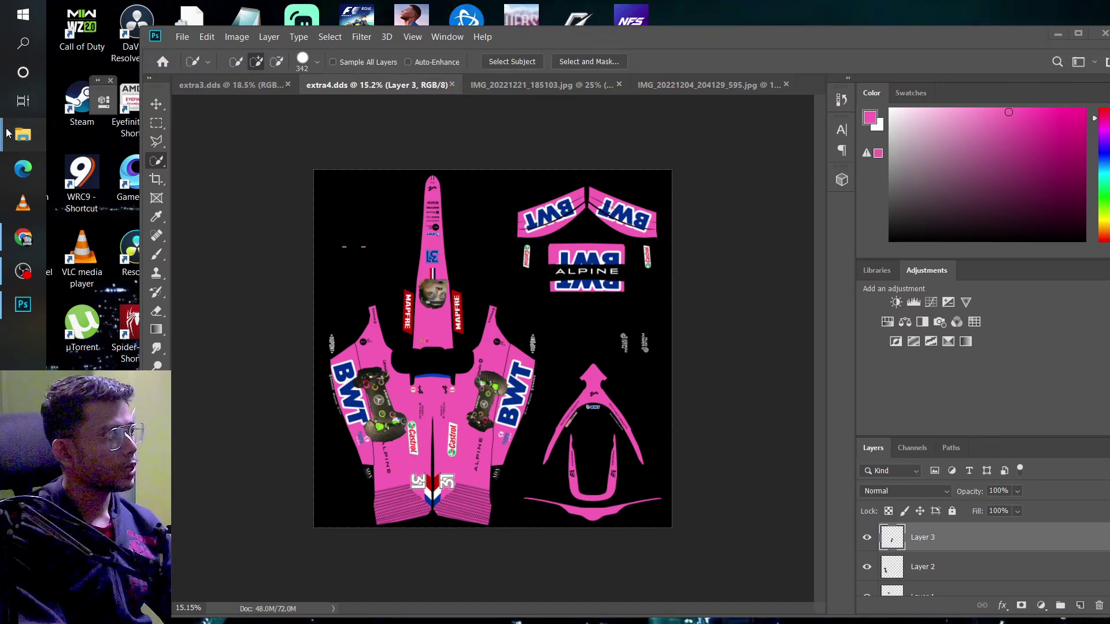
- Paste a backup copy of extra3 into the formula_ultimate_2022 folder
{"action": "mouse_move", "coordinate": [23, 134]}
{"action": "left_click", "coordinate": [106, 158]}
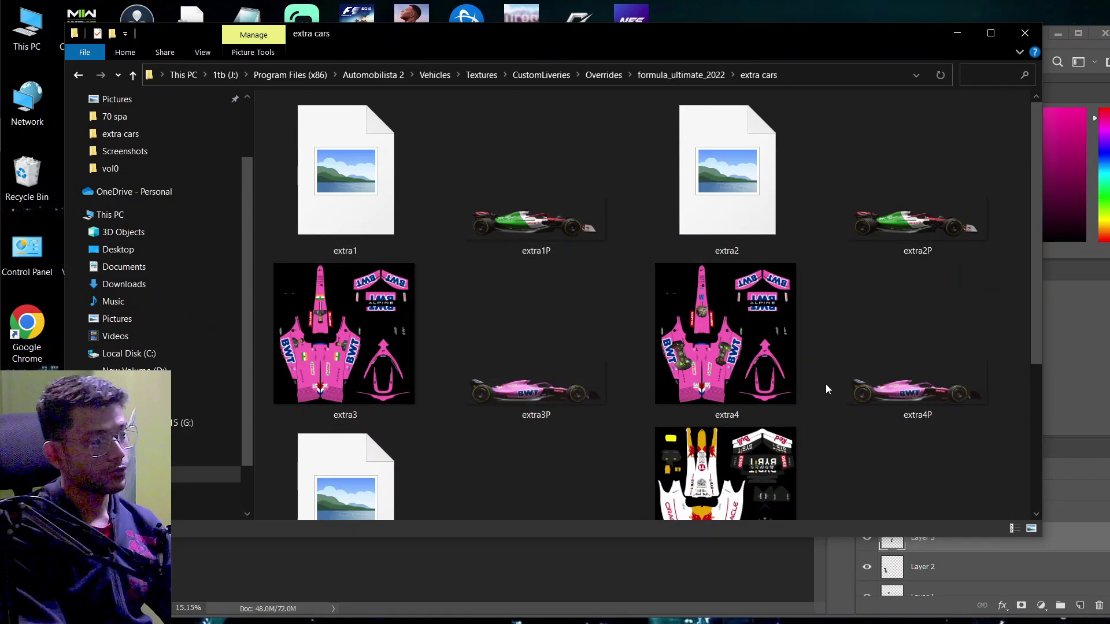
{"action": "mouse_move", "coordinate": [358, 366]}
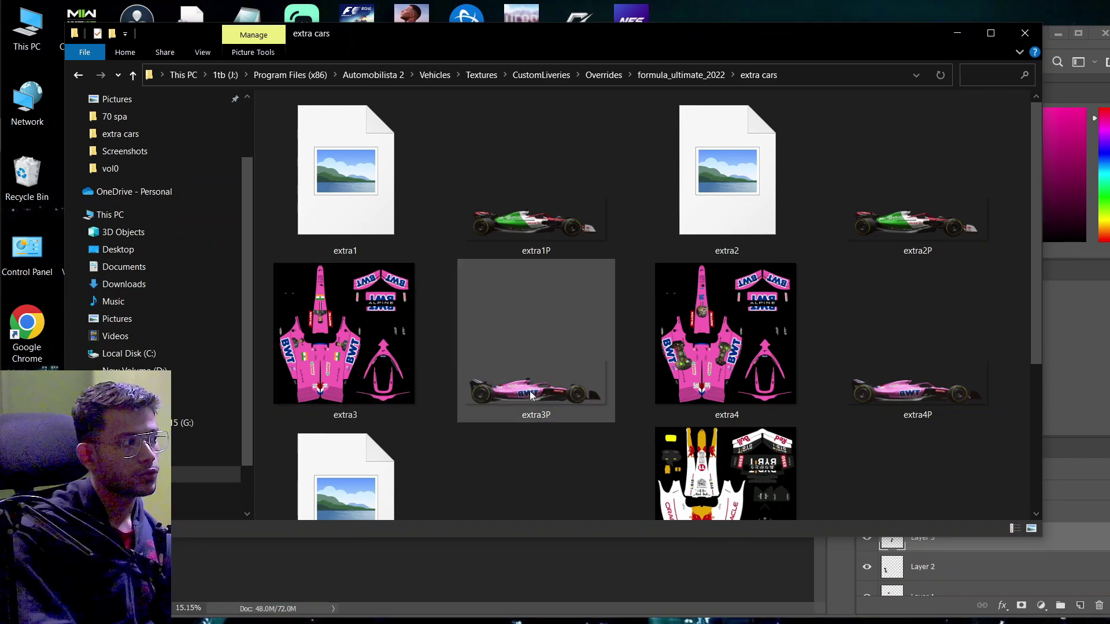
{"action": "left_click", "coordinate": [380, 366]}
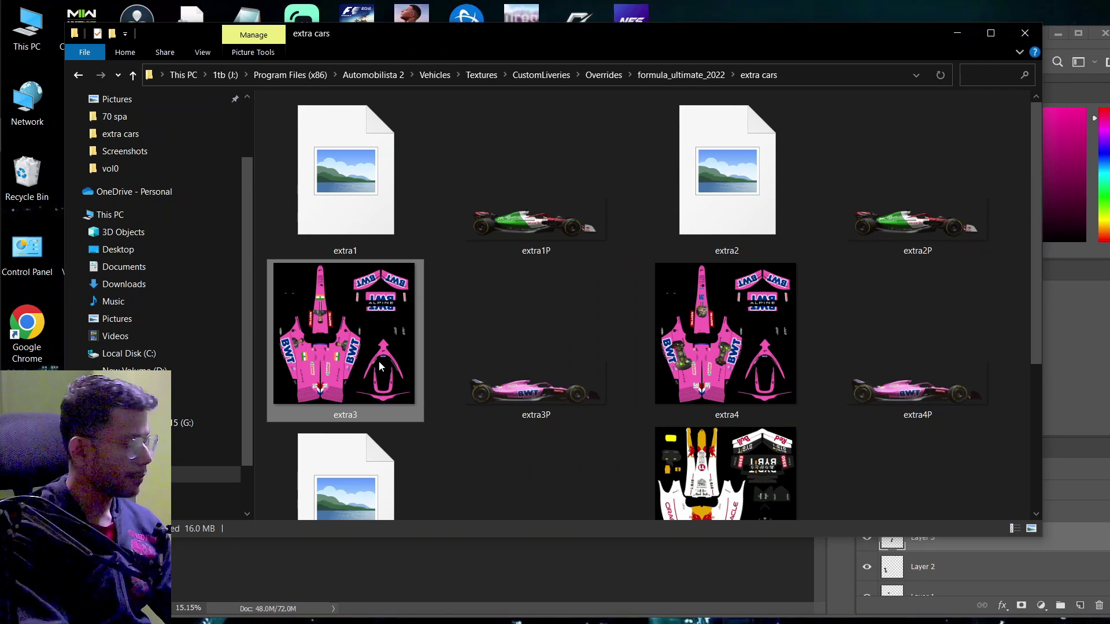
{"action": "left_click", "coordinate": [674, 75]}
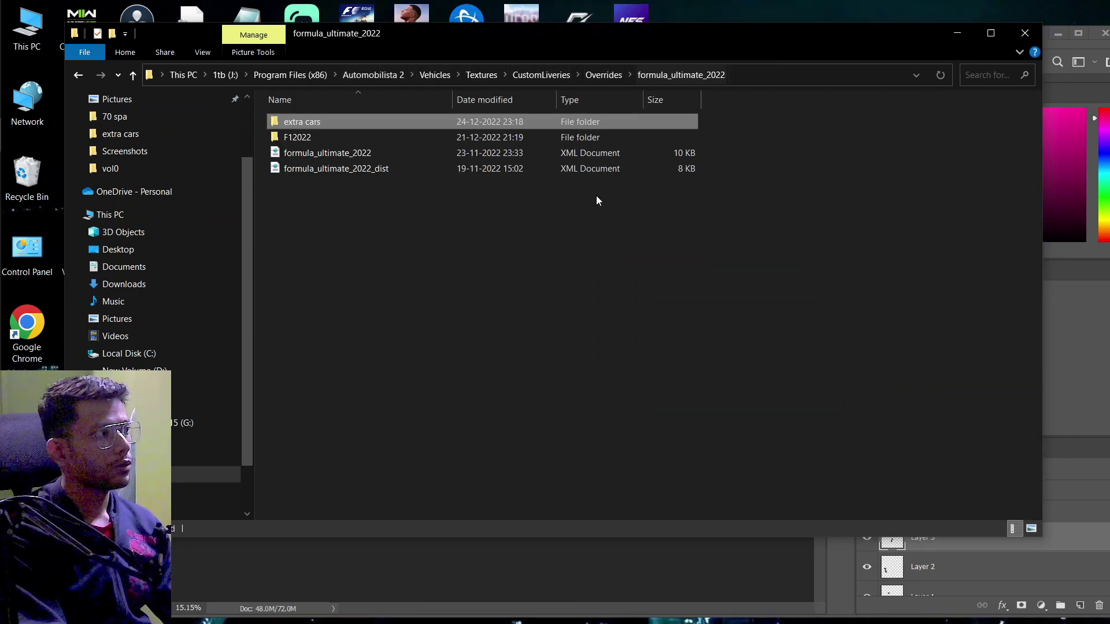
{"action": "left_click", "coordinate": [414, 346]}
{"action": "key", "text": "ctrl+v"}
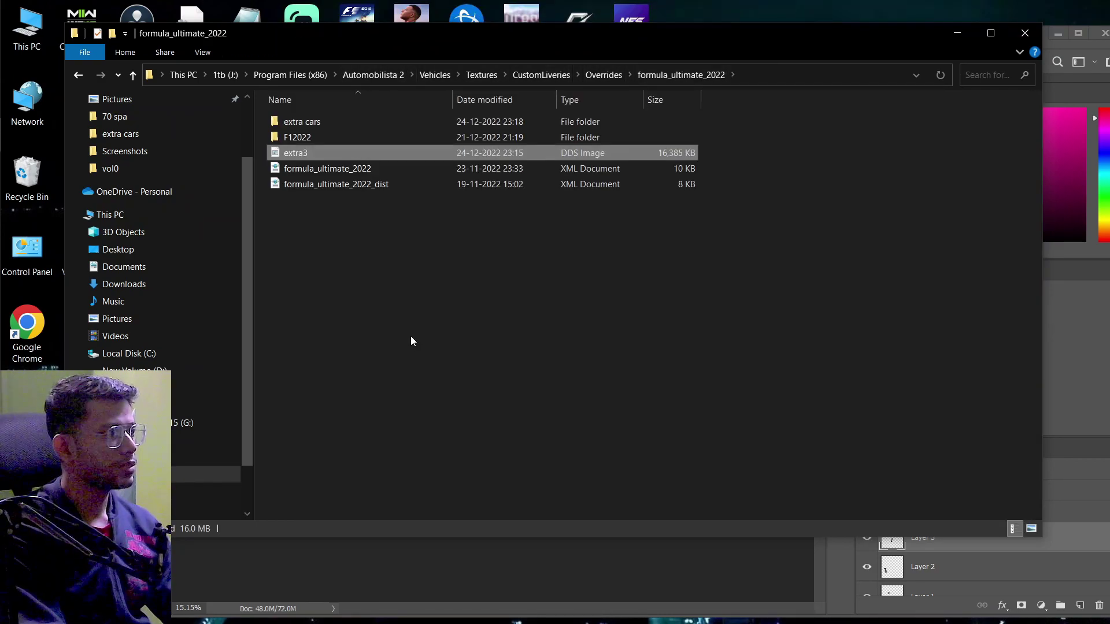
- Reopen the extra cars folder, then return to the extra4 texture in Photoshop
{"action": "left_click_drag", "start_coordinate": [340, 133], "coordinate": [341, 117]}
{"action": "double_click", "coordinate": [342, 119]}
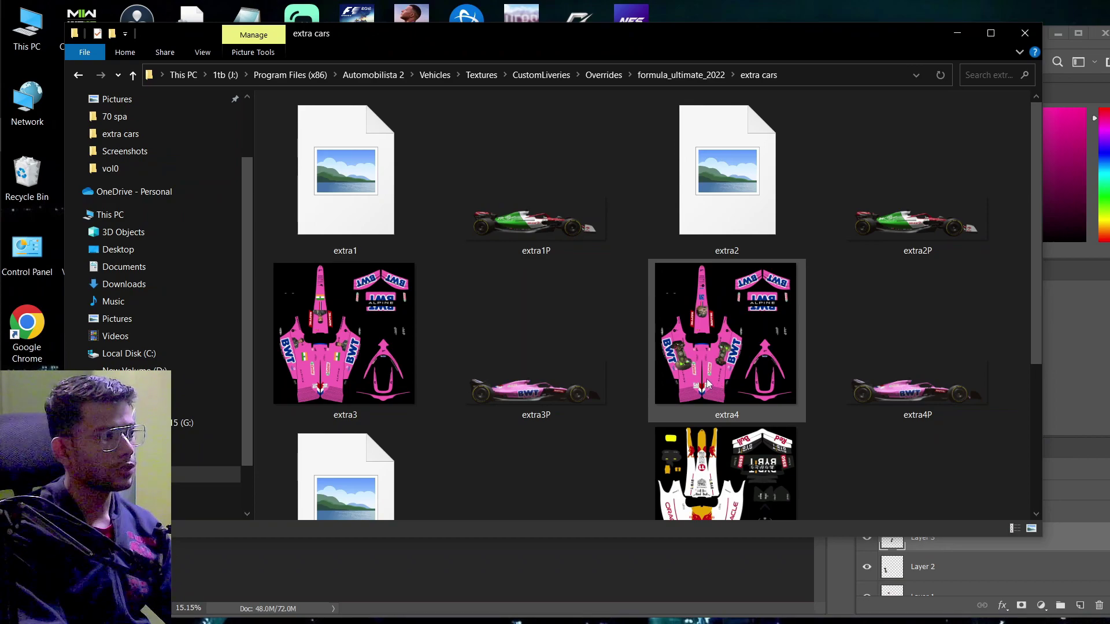
{"action": "mouse_move", "coordinate": [708, 383]}
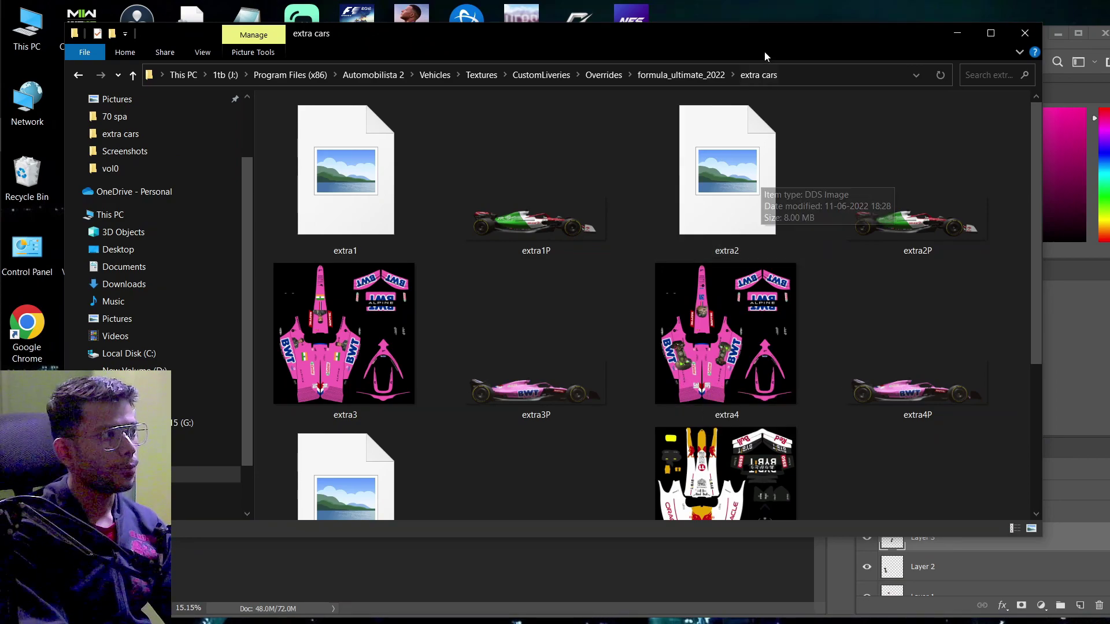
{"action": "mouse_move", "coordinate": [361, 317]}
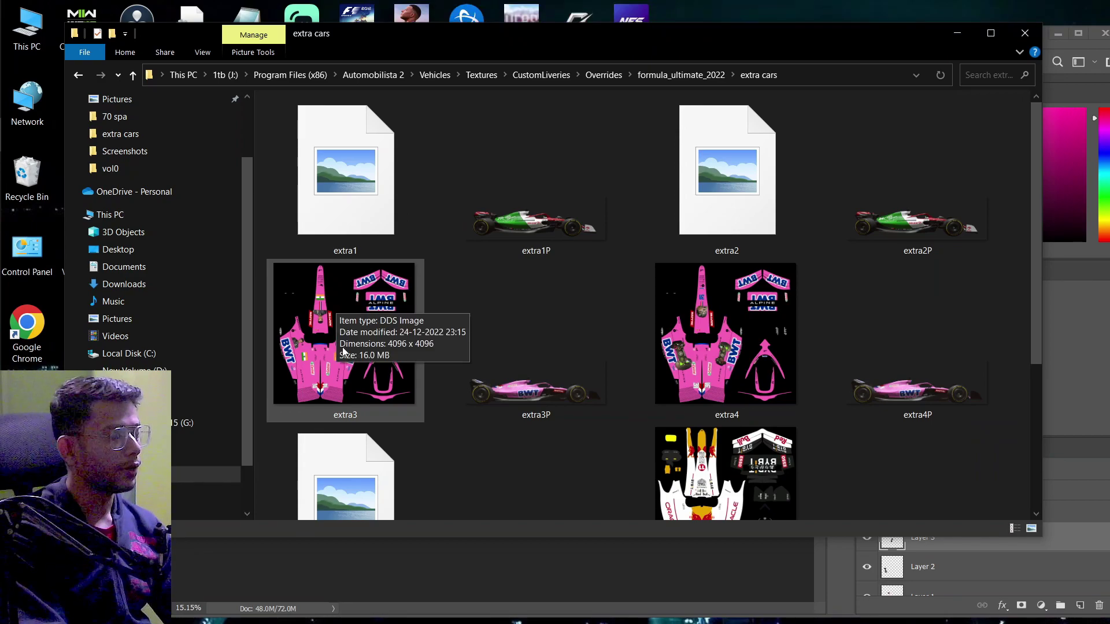
{"action": "left_click", "coordinate": [444, 567]}
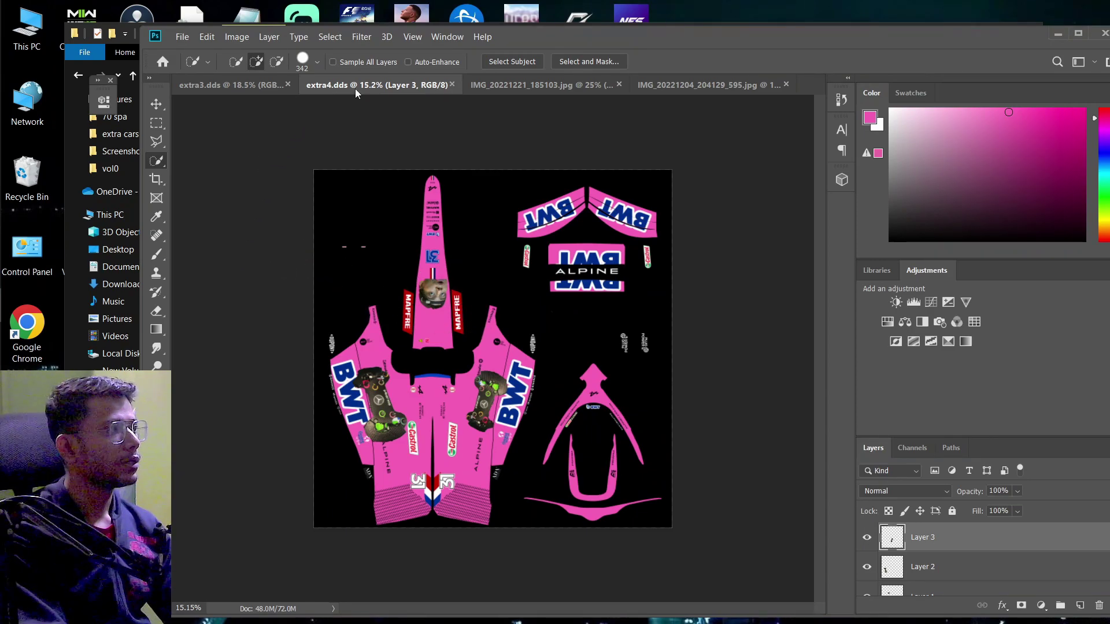
- Try saving as extra3.dds over the existing file, dismiss the save error, and close extra3.dds
{"action": "left_click", "coordinate": [182, 37]}
{"action": "left_click", "coordinate": [231, 191]}
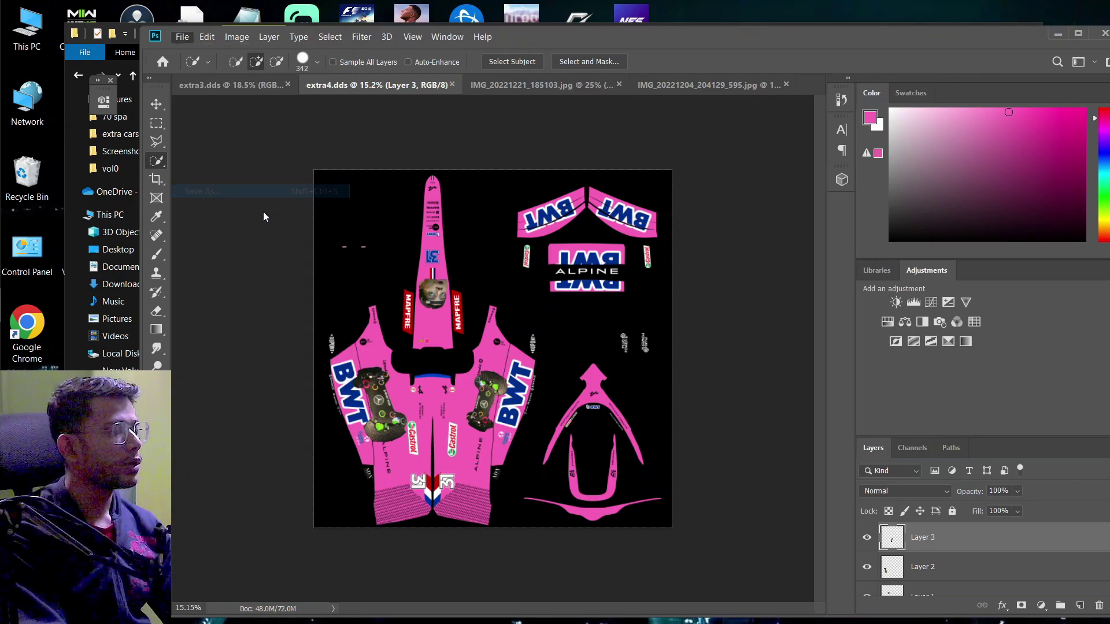
{"action": "left_click", "coordinate": [316, 367]}
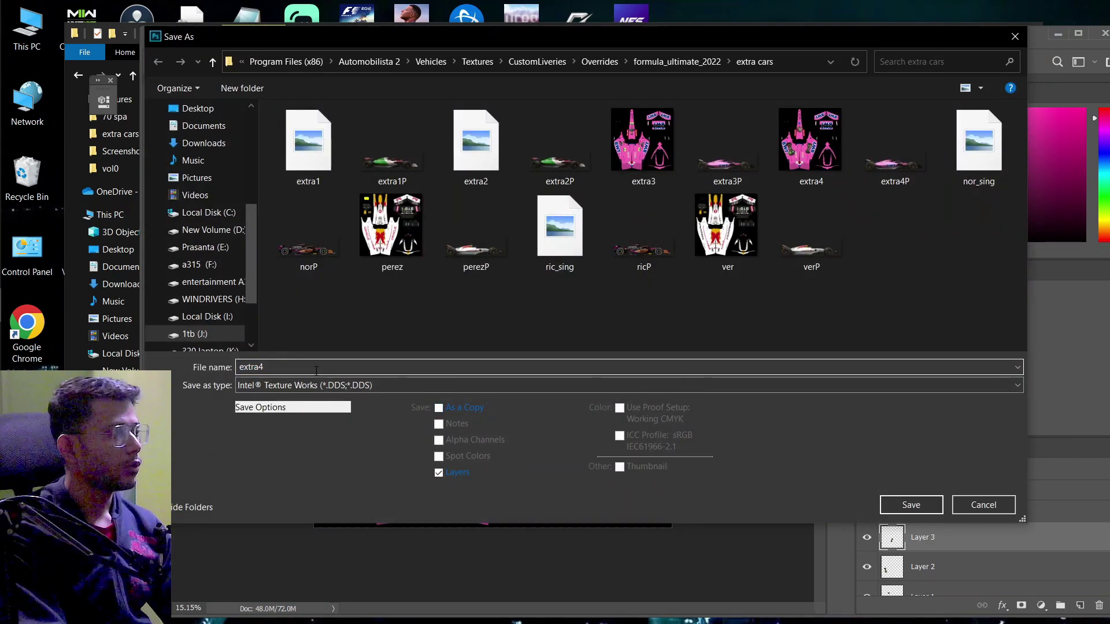
{"action": "key", "text": "BackSpace"}
{"action": "type", "text": "3"}
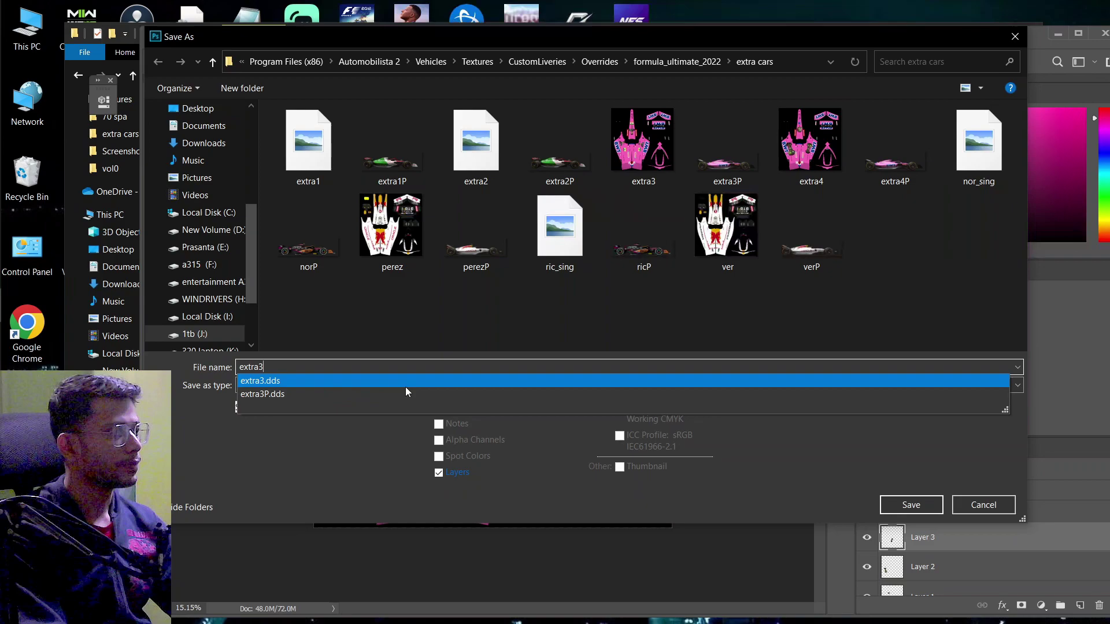
{"action": "left_click", "coordinate": [336, 380]}
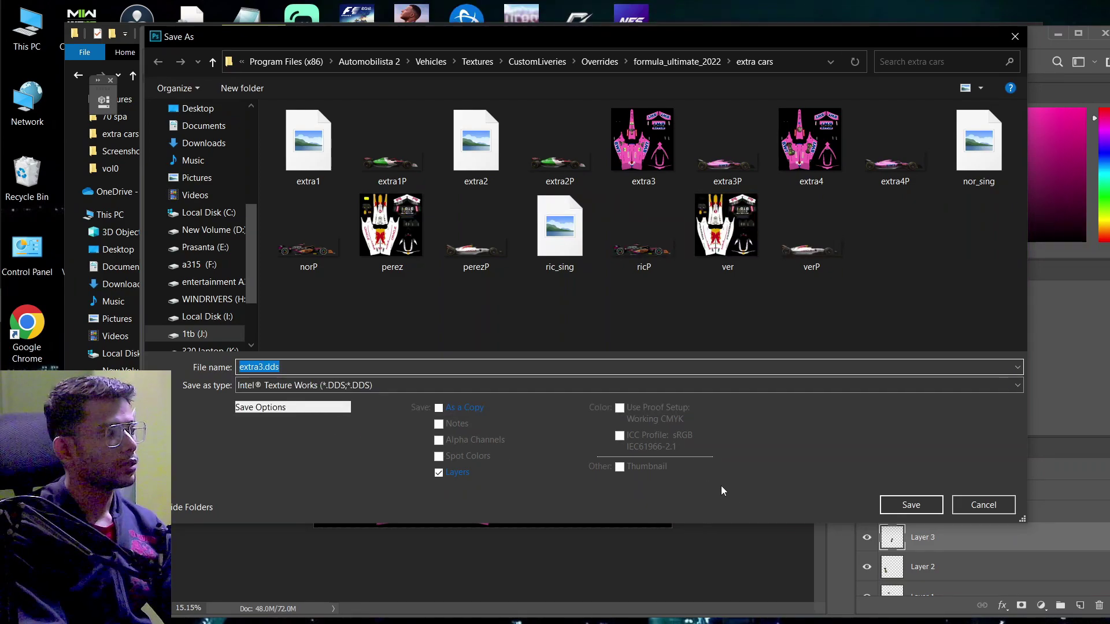
{"action": "left_click", "coordinate": [914, 507]}
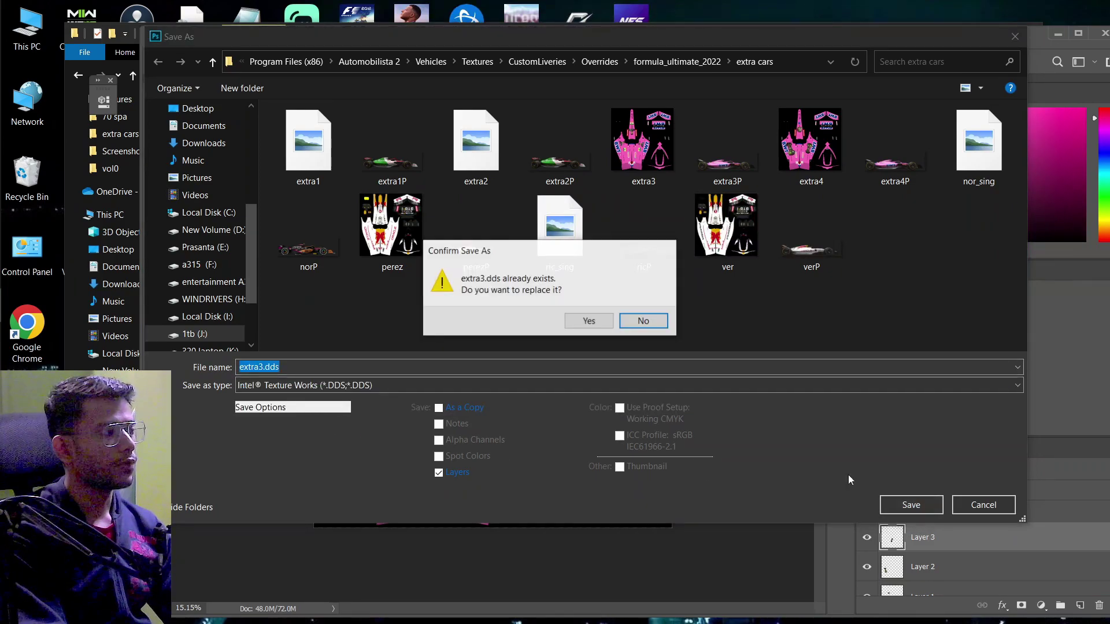
{"action": "left_click", "coordinate": [598, 327]}
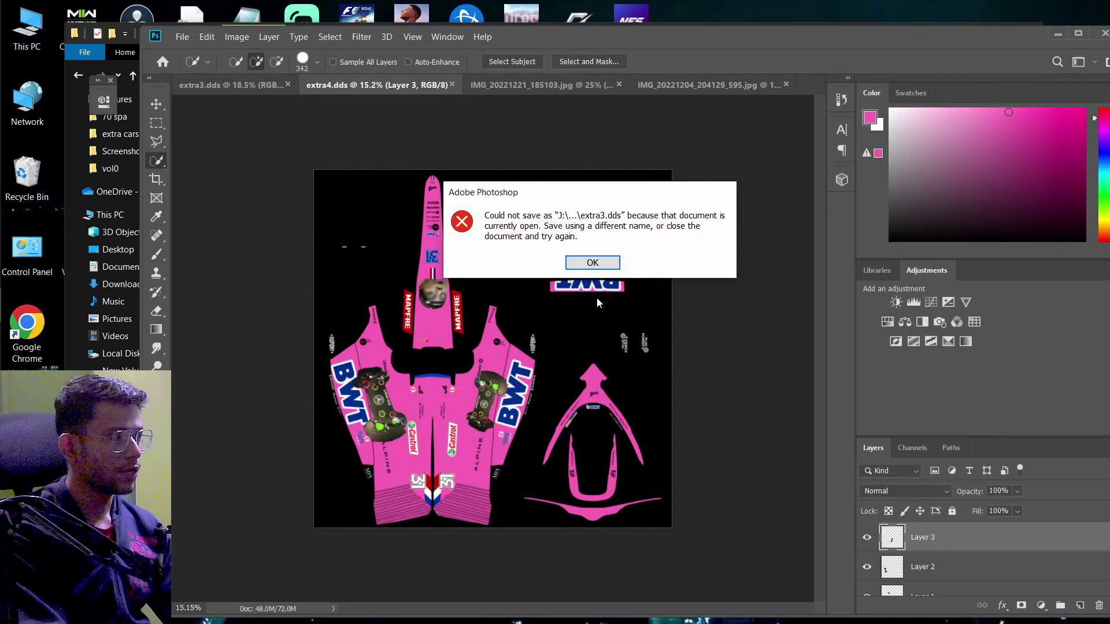
{"action": "left_click", "coordinate": [592, 263]}
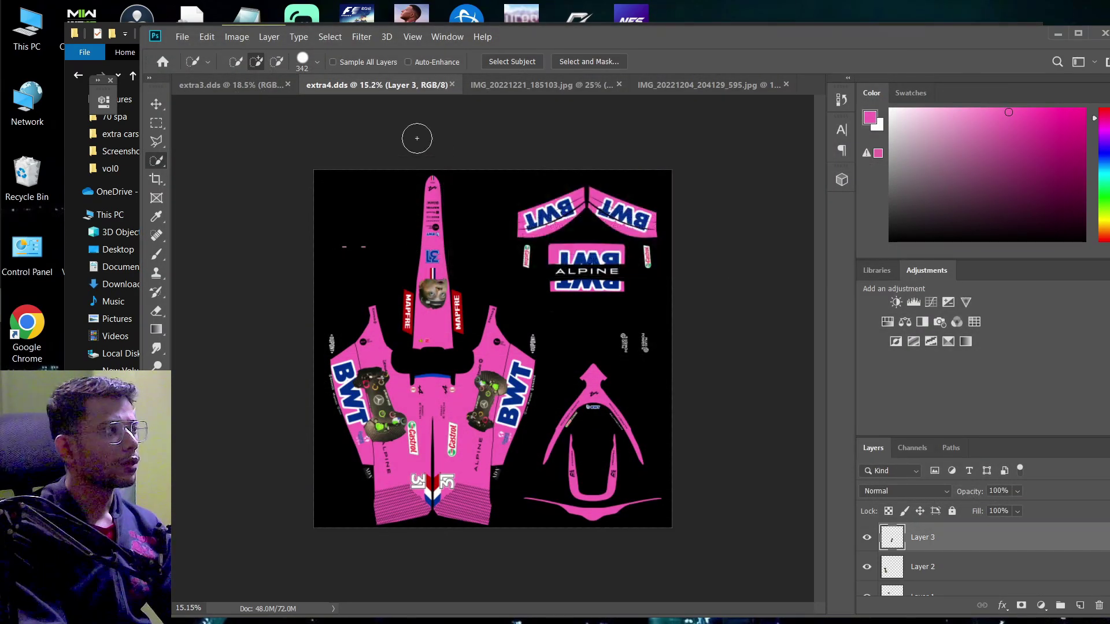
{"action": "left_click", "coordinate": [287, 85]}
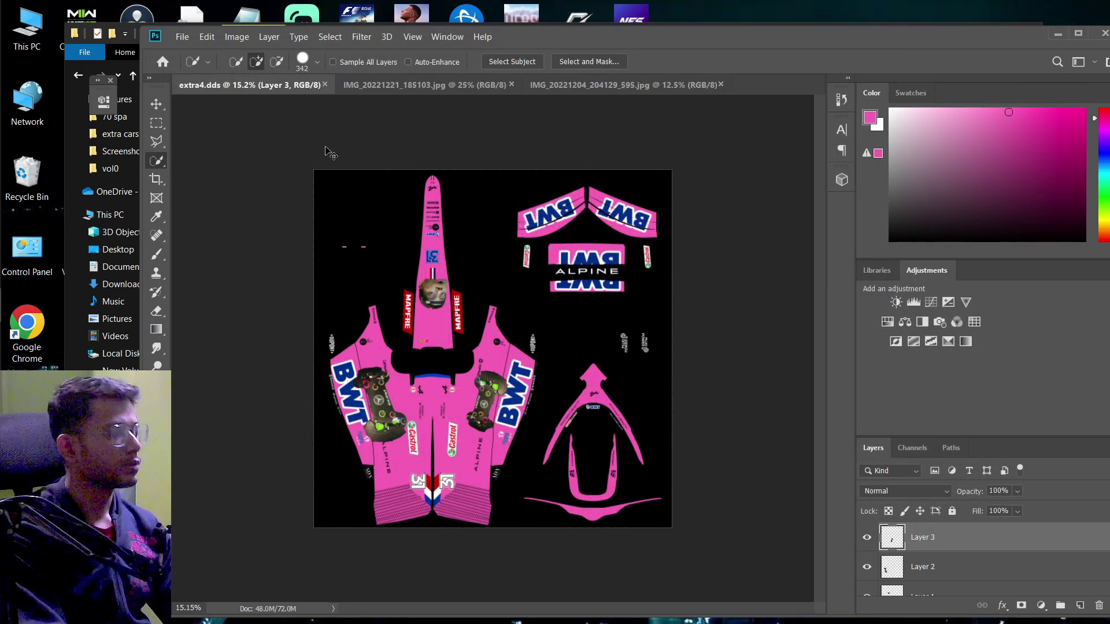
- Save the livery again as extra3.dds, replacing the existing file and accepting the DDS compression settings
{"action": "key", "text": "alt+f"}
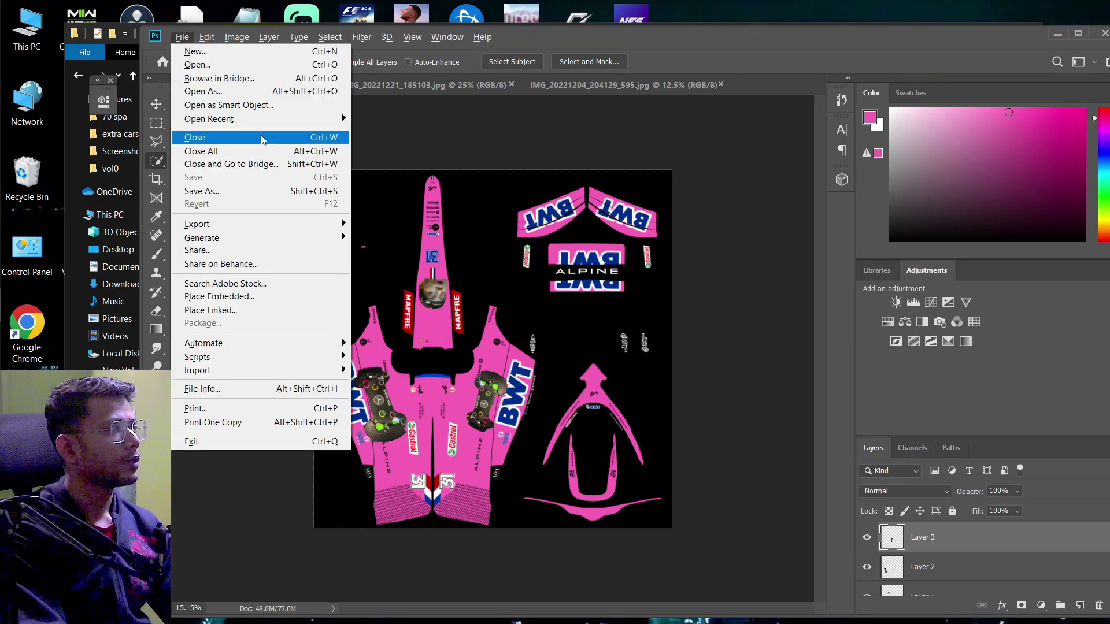
{"action": "left_click", "coordinate": [232, 190]}
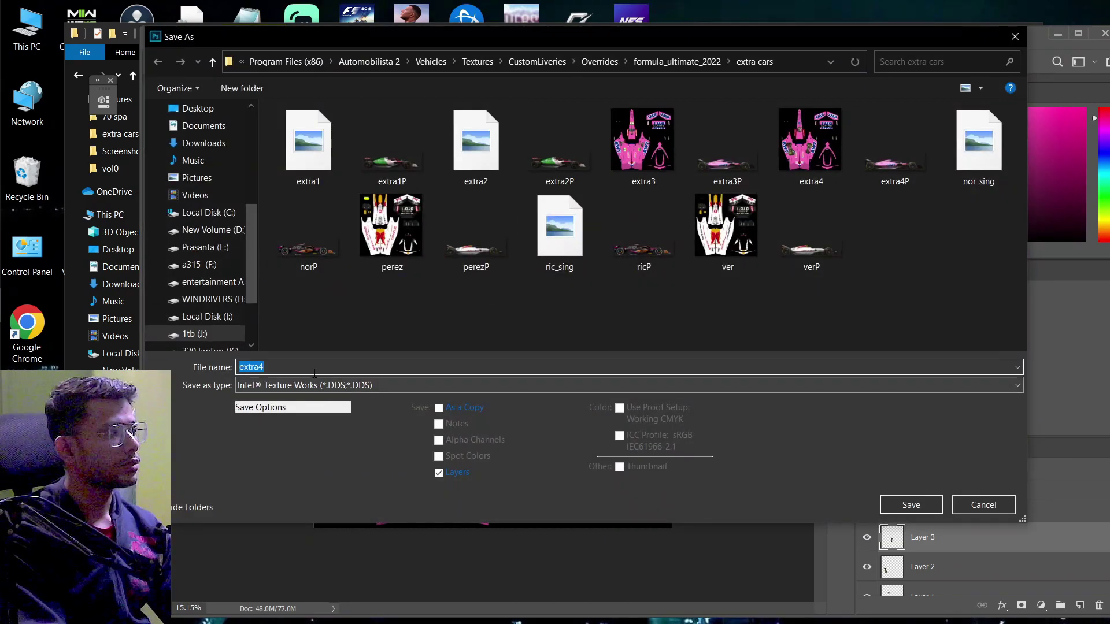
{"action": "left_click", "coordinate": [314, 366]}
{"action": "key", "text": "BackSpace"}
{"action": "type", "text": "3"}
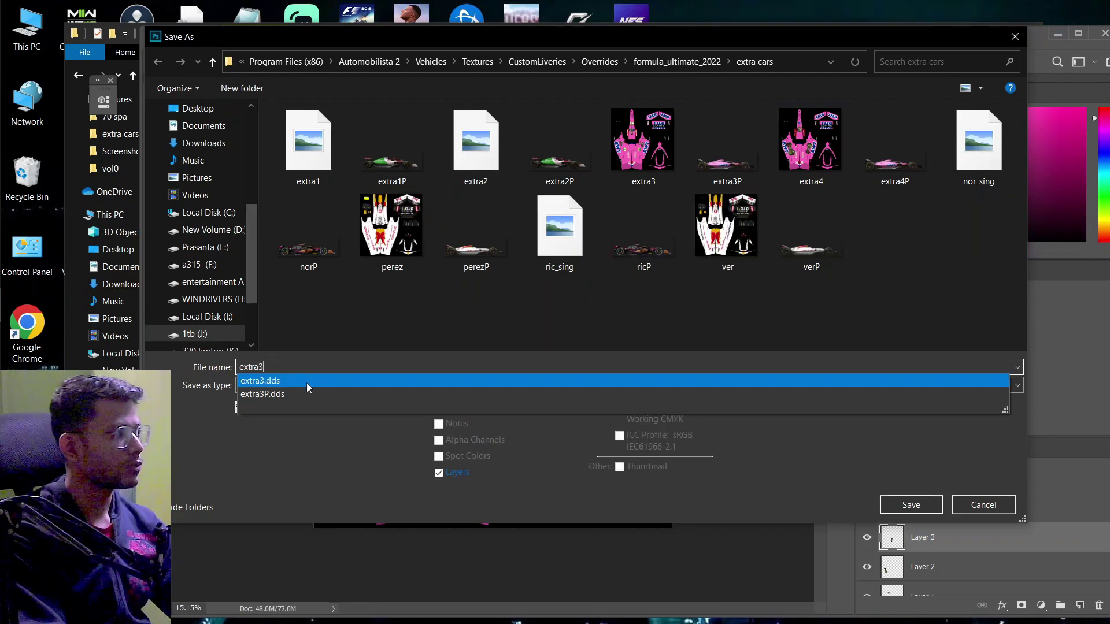
{"action": "left_click", "coordinate": [315, 382]}
{"action": "left_click", "coordinate": [923, 509]}
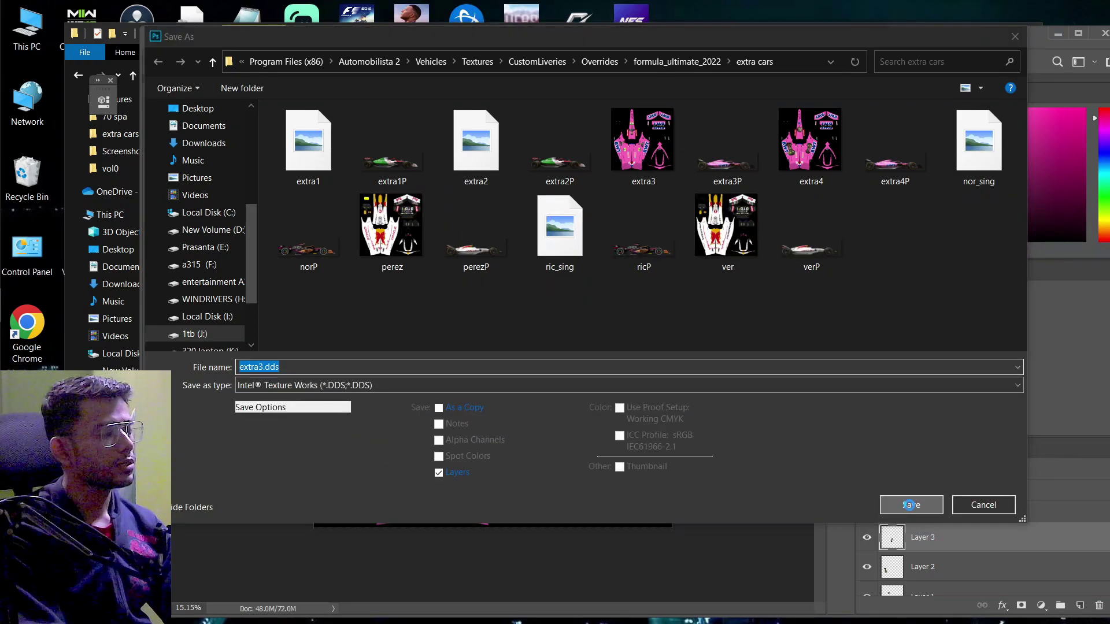
{"action": "left_click", "coordinate": [590, 321]}
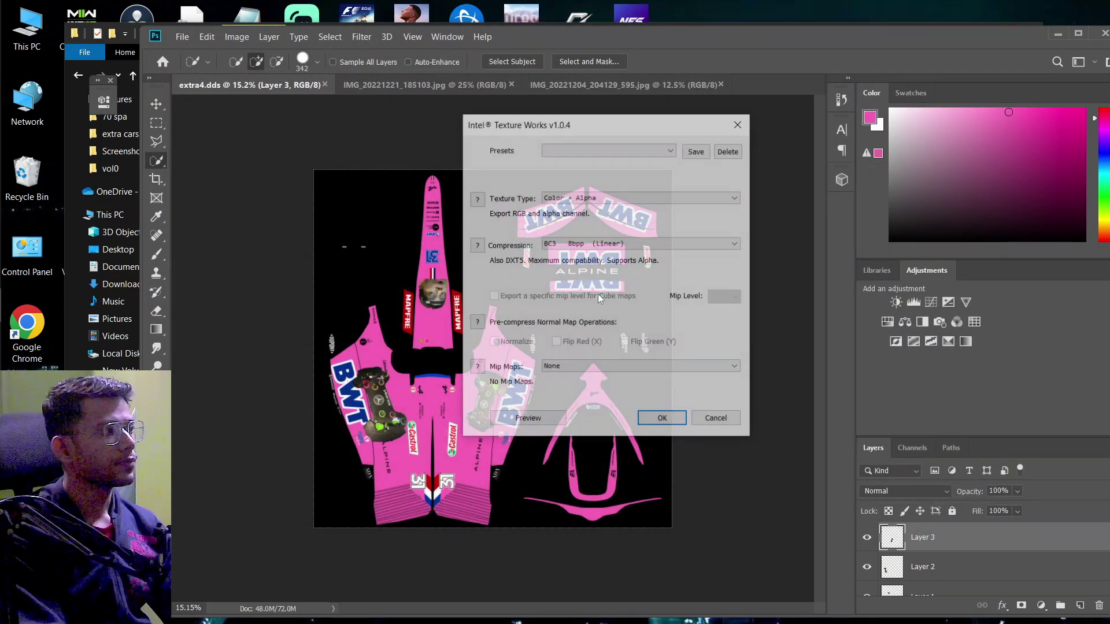
{"action": "left_click", "coordinate": [660, 419]}
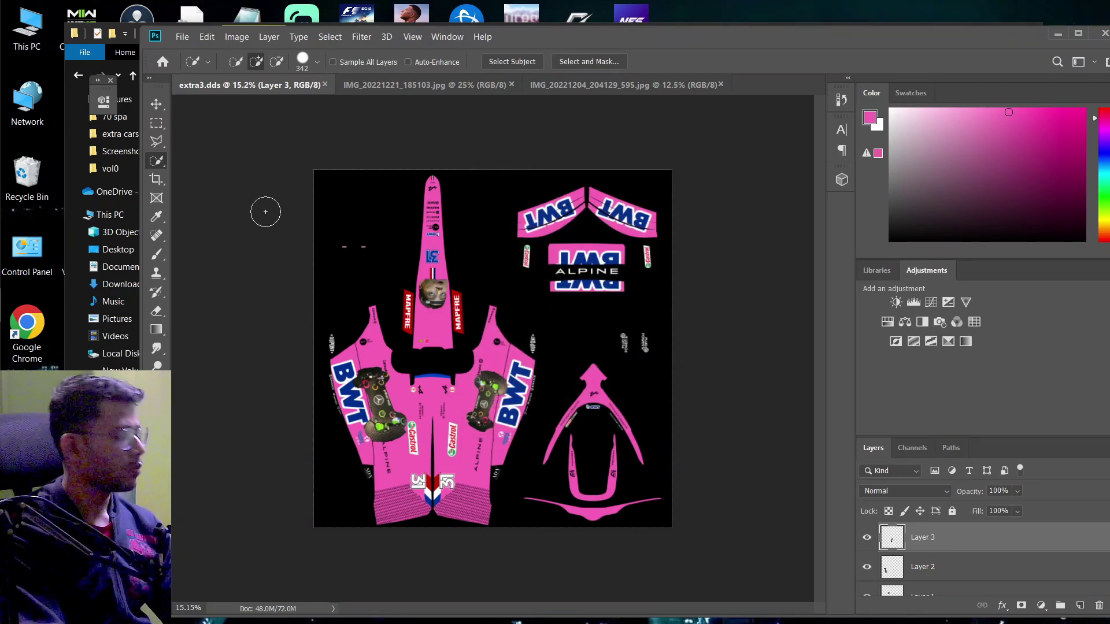
- Clear all windows to the desktop and launch Automobilista 2 from its shortcut
{"action": "key", "text": "super+d"}
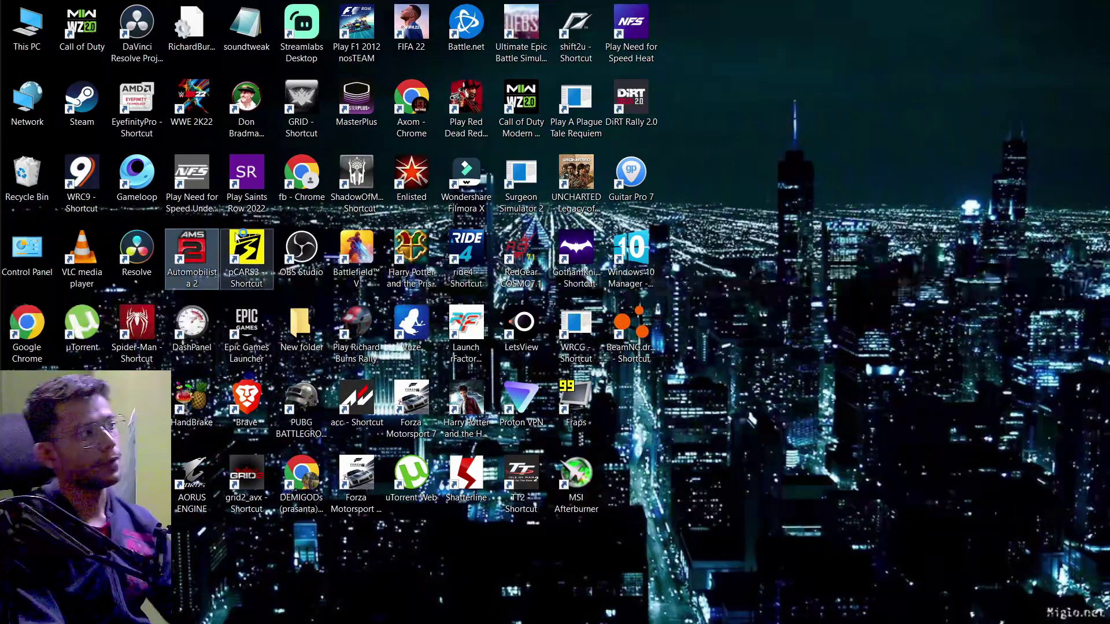
{"action": "mouse_move", "coordinate": [2, 173]}
{"action": "mouse_move", "coordinate": [26, 139]}
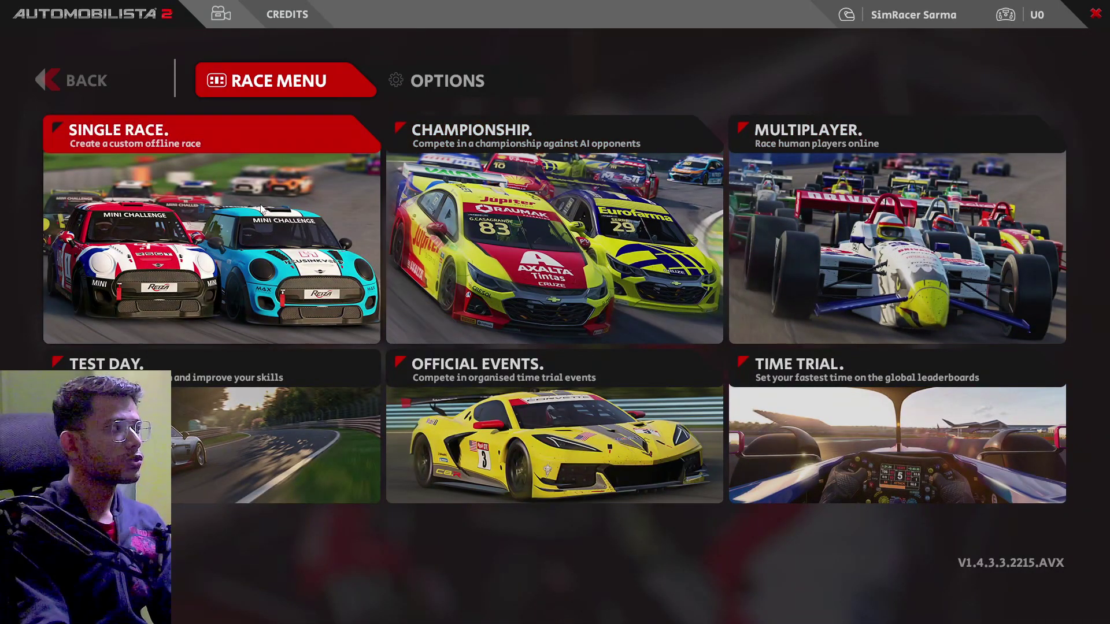
- Go from the Race Menu into Test Day's vehicle selection and view the Formula Ultimate Gen2 in the showroom
{"action": "left_click", "coordinate": [263, 211]}
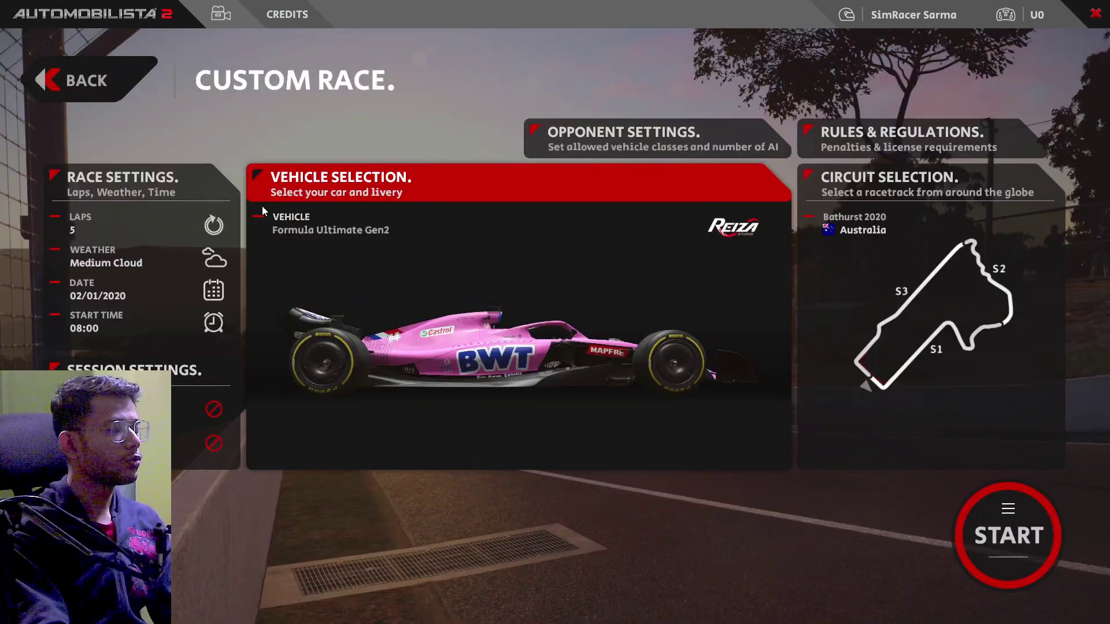
{"action": "key", "text": "Escape"}
{"action": "key", "text": "Down"}
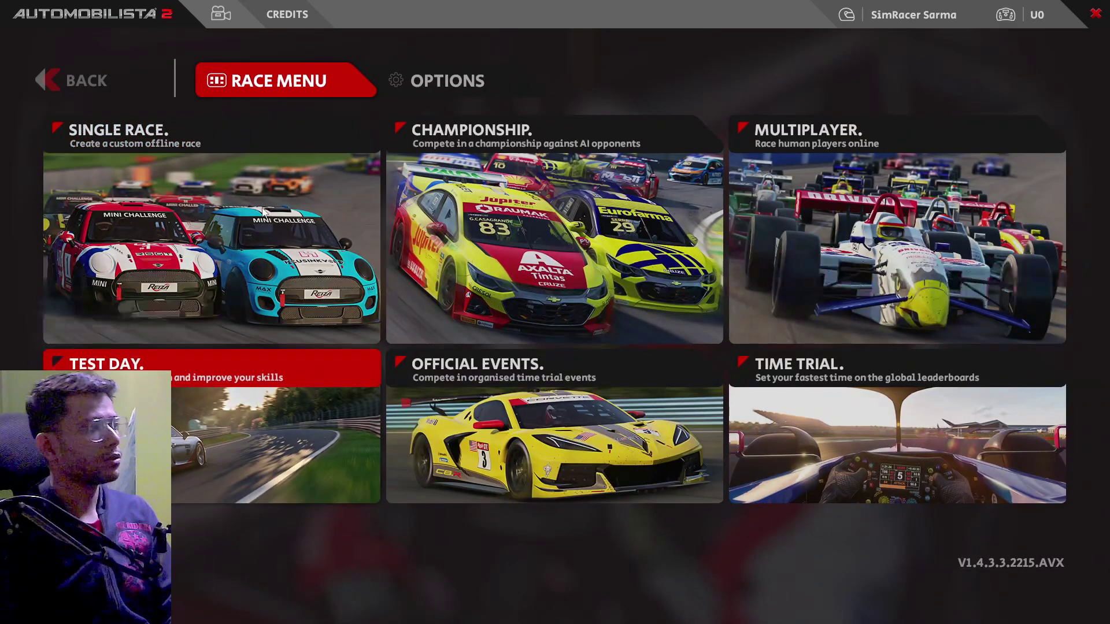
{"action": "key", "text": "Return"}
{"action": "left_click", "coordinate": [262, 213]}
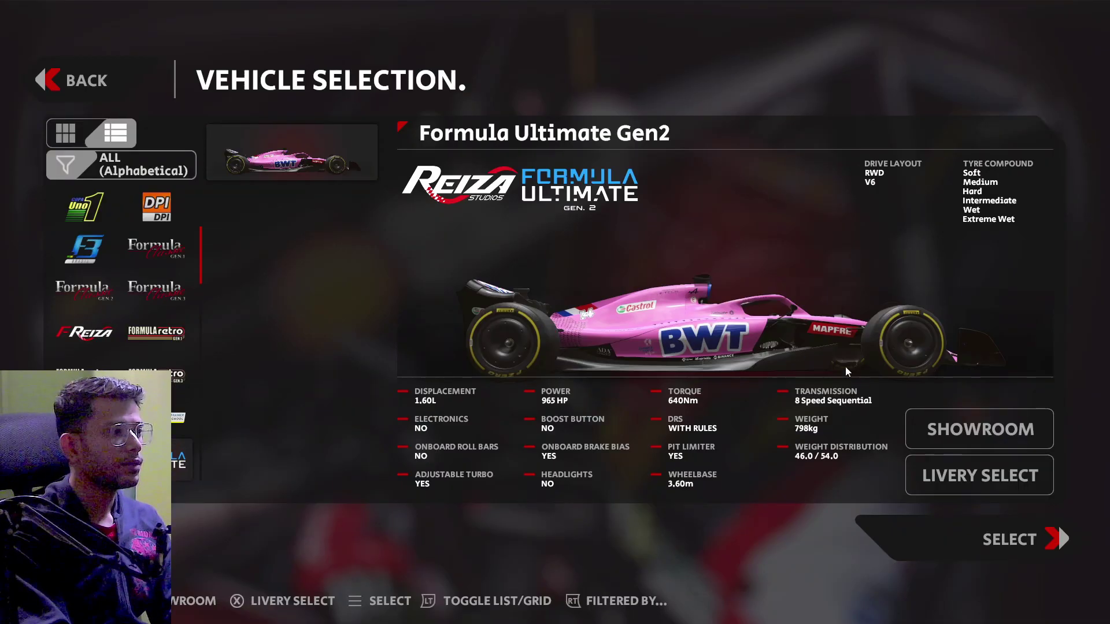
{"action": "left_click", "coordinate": [924, 414]}
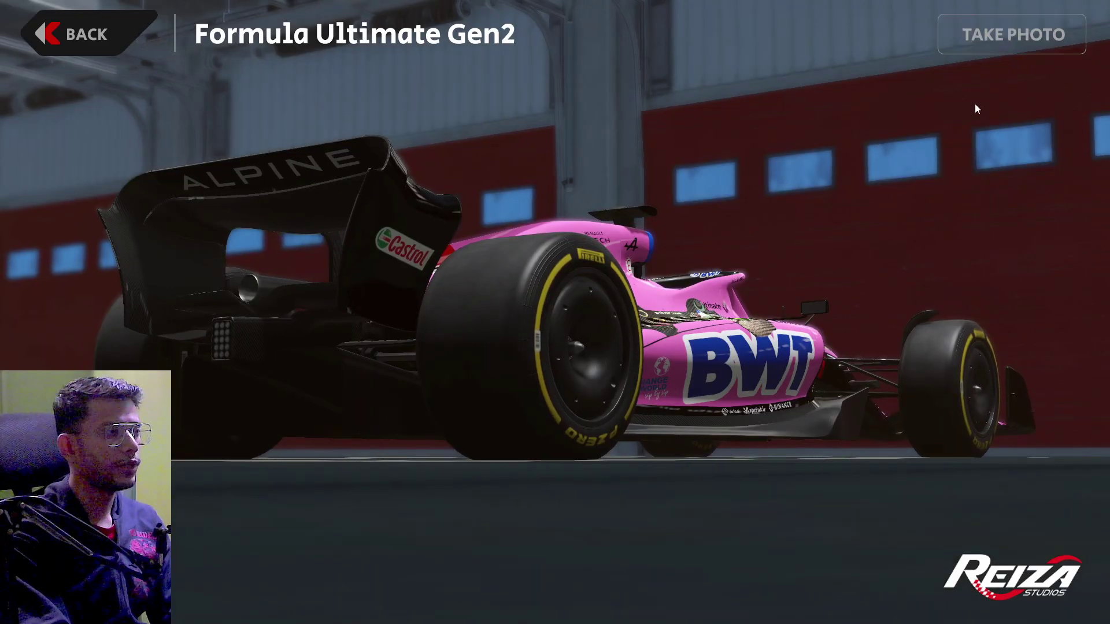
{"action": "left_click", "coordinate": [991, 35]}
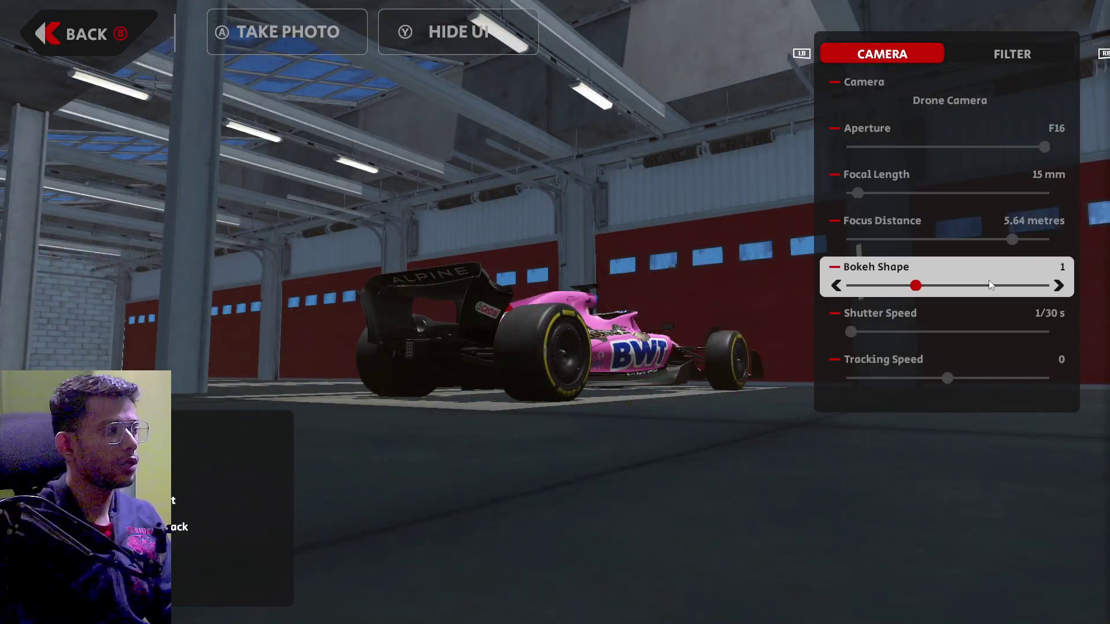
{"action": "key", "text": "w"}
{"action": "key", "text": "w"}
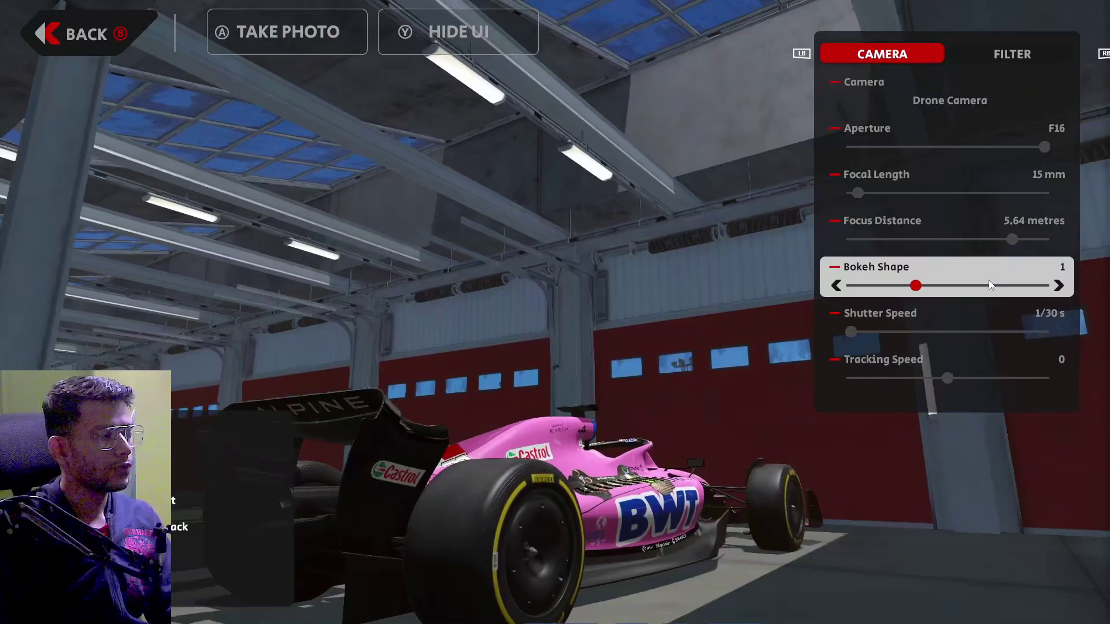
{"action": "key", "text": "w"}
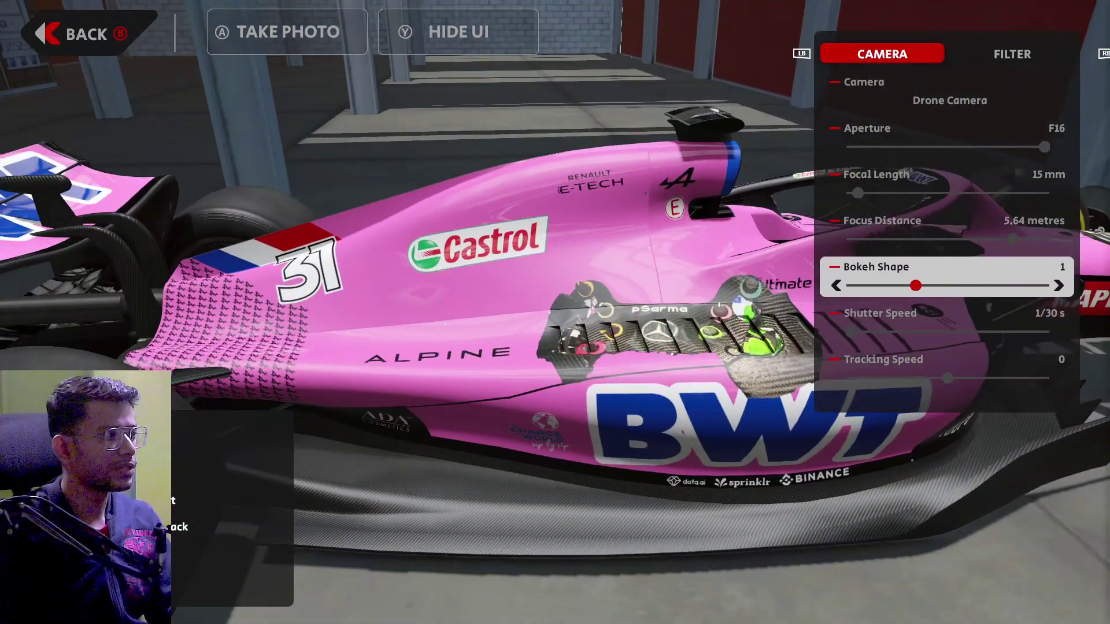
{"action": "key", "text": "d"}
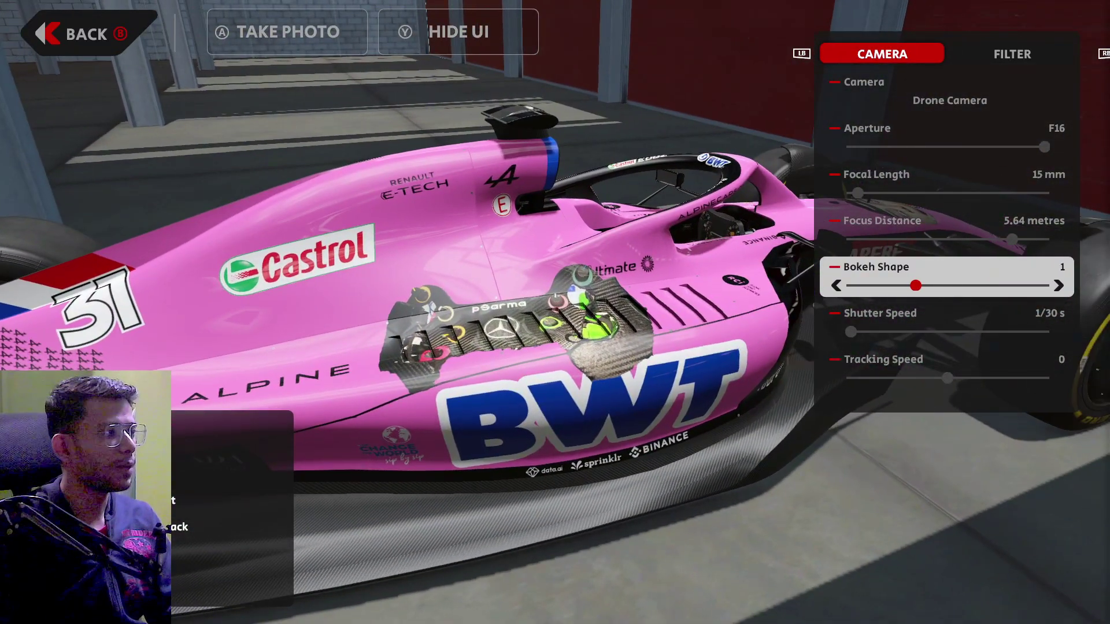
{"action": "key", "text": "a"}
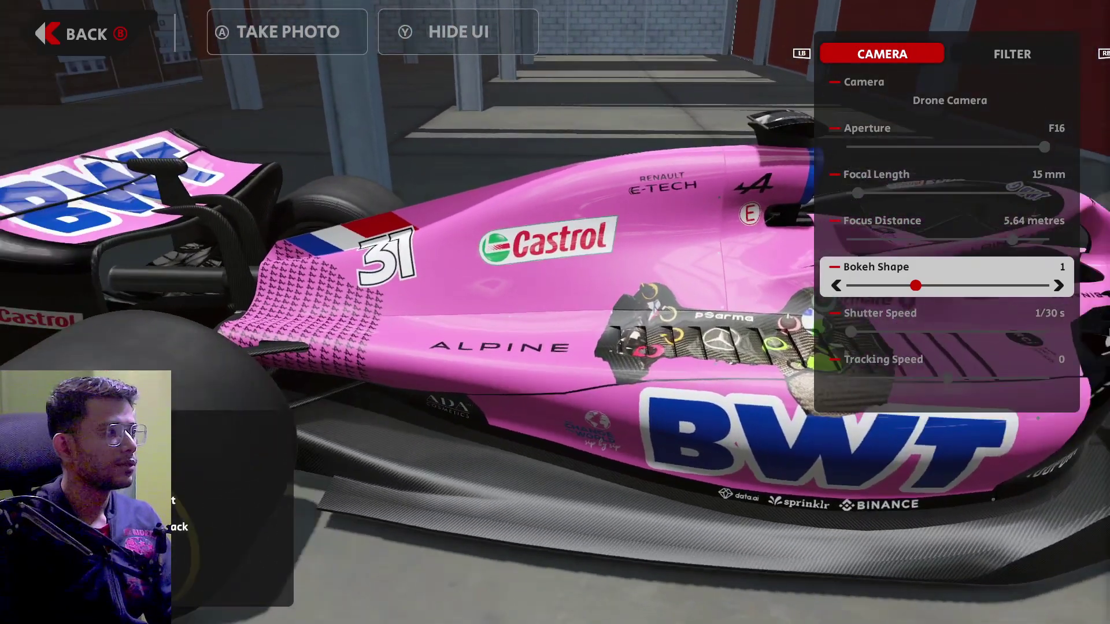
{"action": "key", "text": "d"}
{"action": "key", "text": "d"}
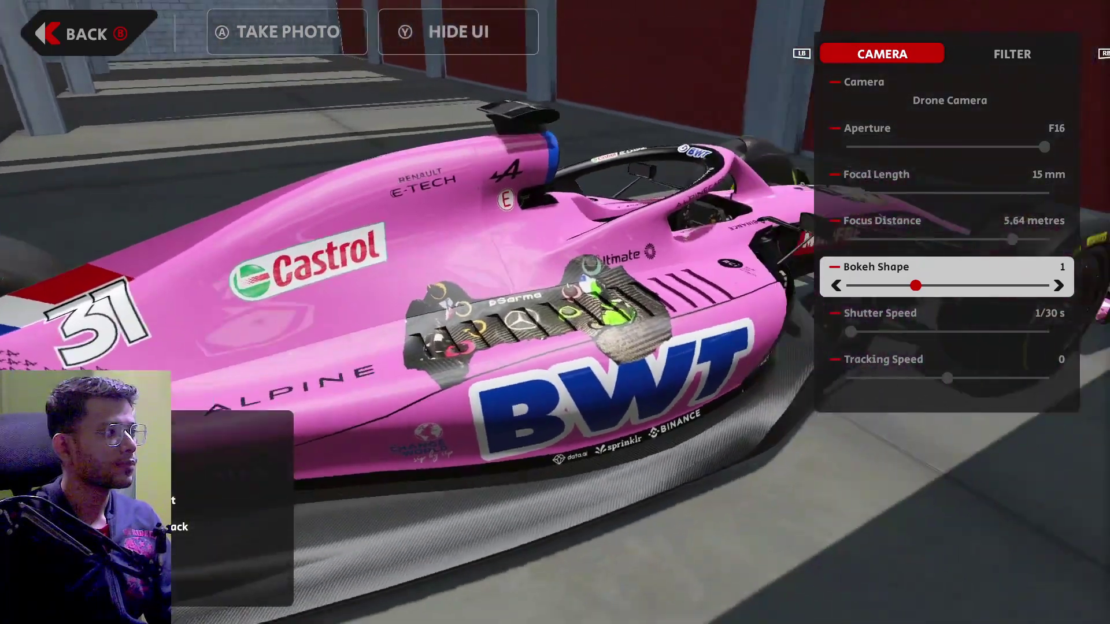
{"action": "key", "text": "Up"}
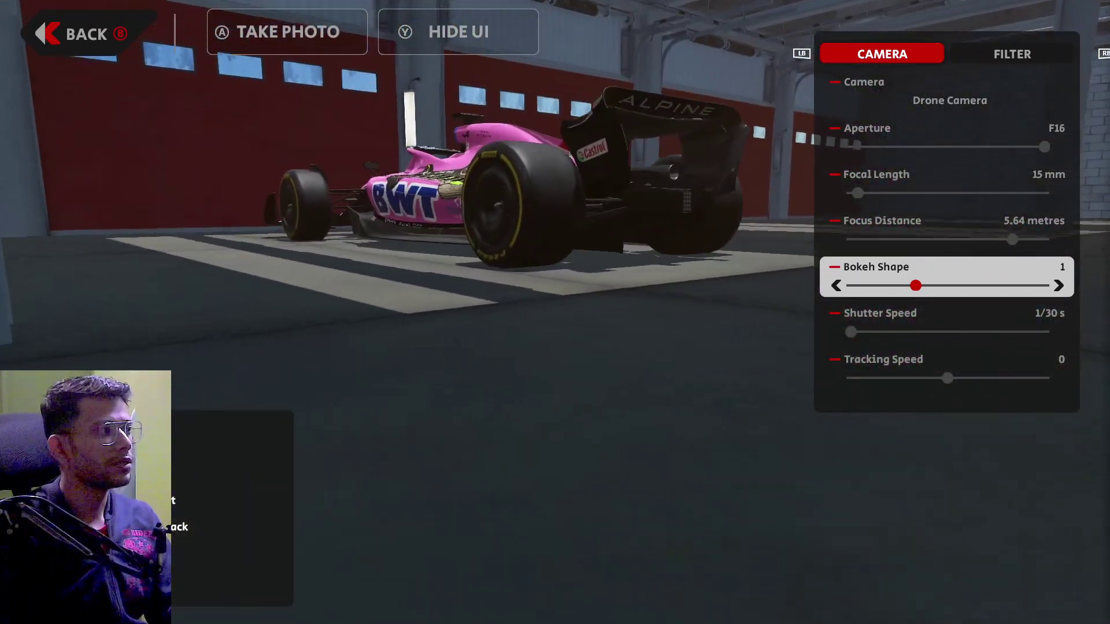
{"action": "key", "text": "Down"}
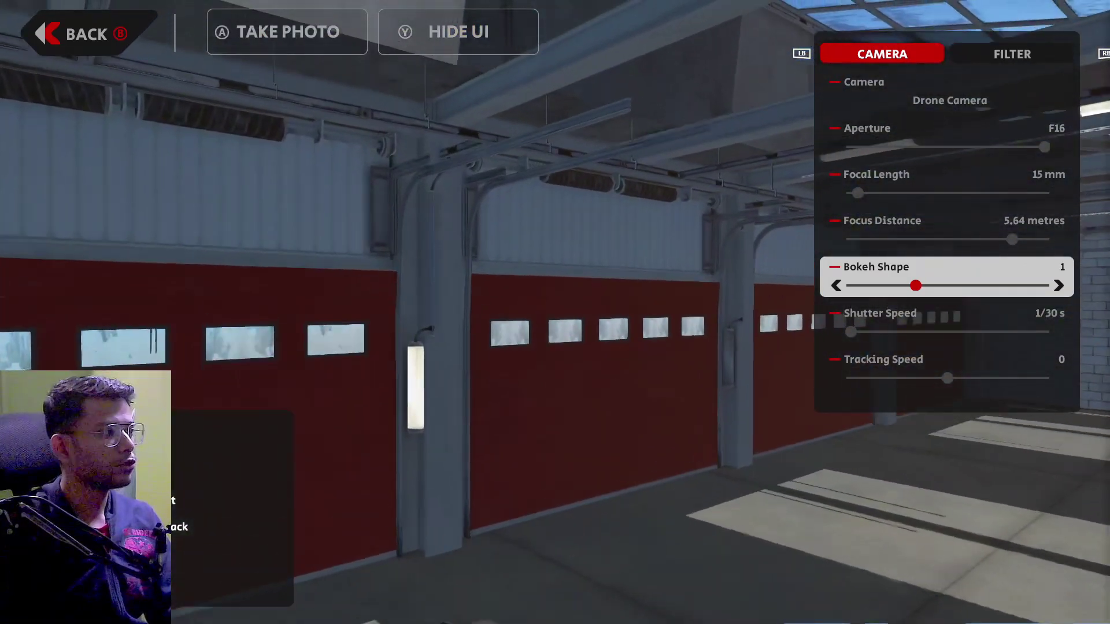
{"action": "key", "text": "Right"}
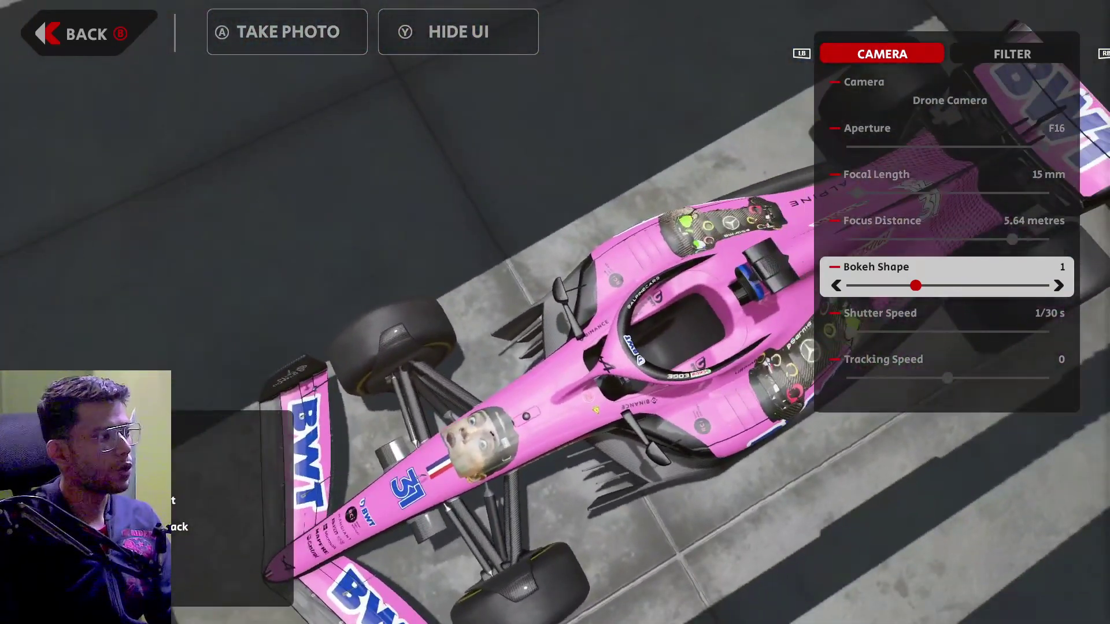
{"action": "key", "text": "Right"}
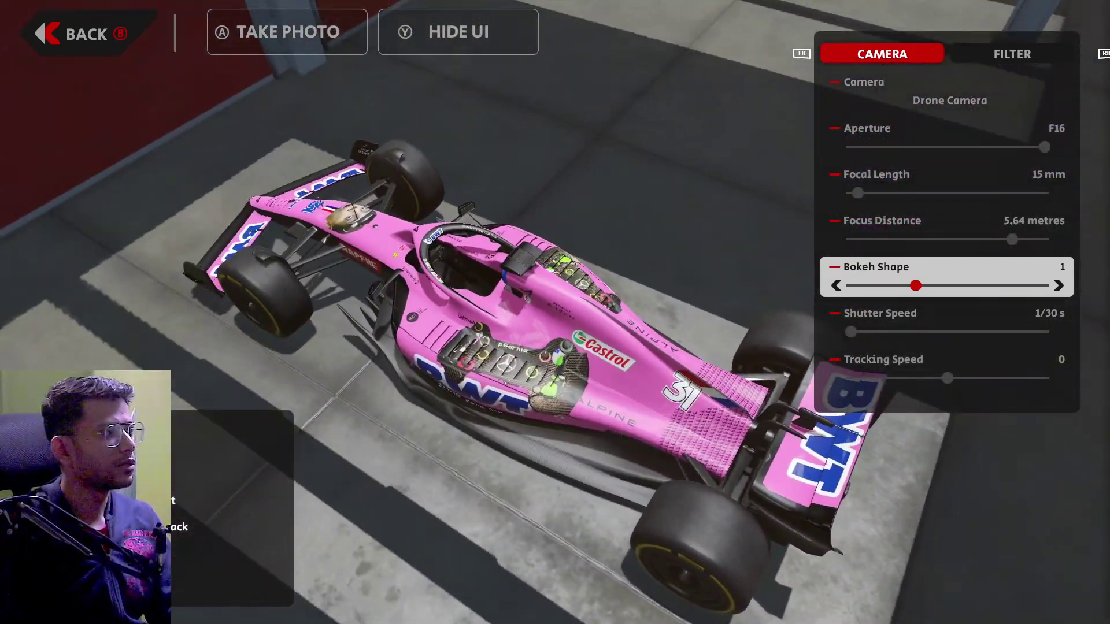
{"action": "key", "text": "Up"}
{"action": "key", "text": "Up"}
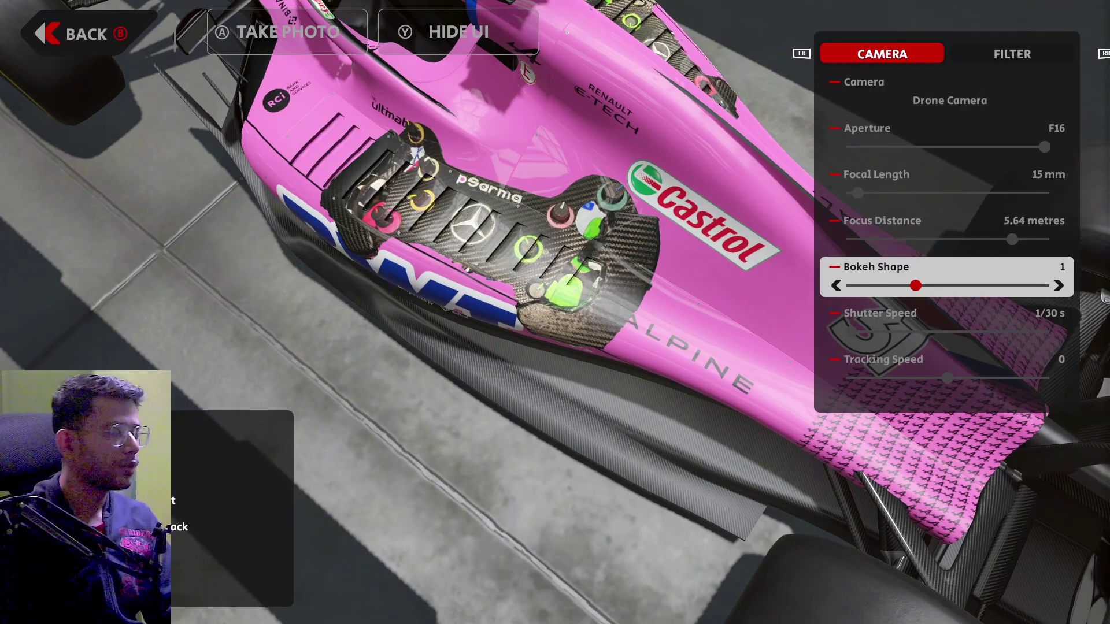
{"action": "key", "text": "Down"}
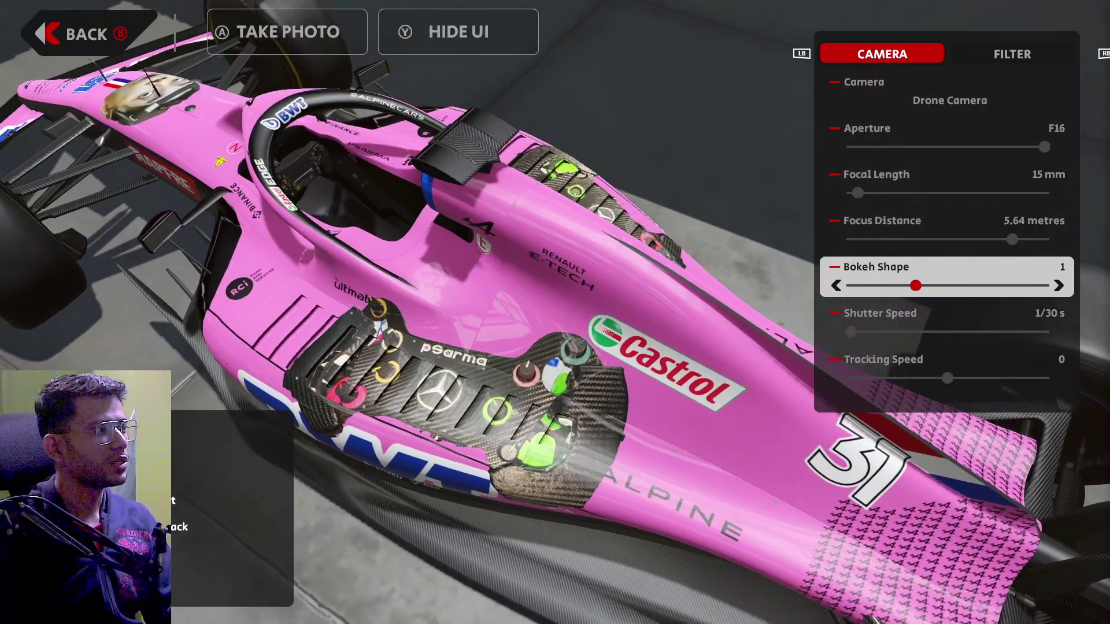
{"action": "key", "text": "Left"}
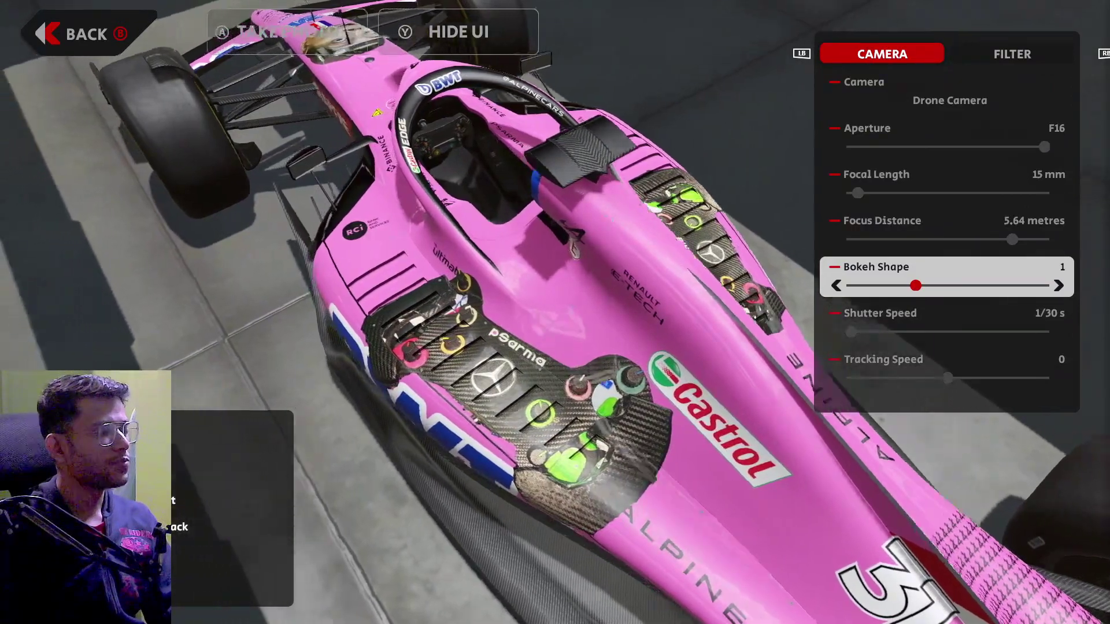
{"action": "key", "text": "Left"}
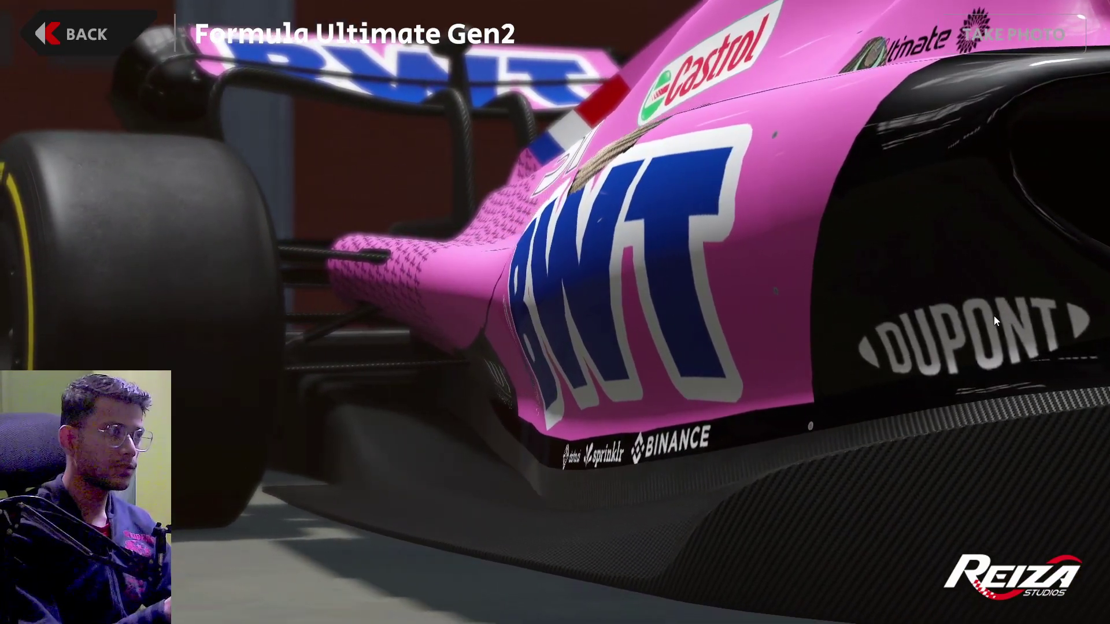
- Back out of the showroom and menus to the Exit to Desktop prompt
{"action": "key", "text": "Escape"}
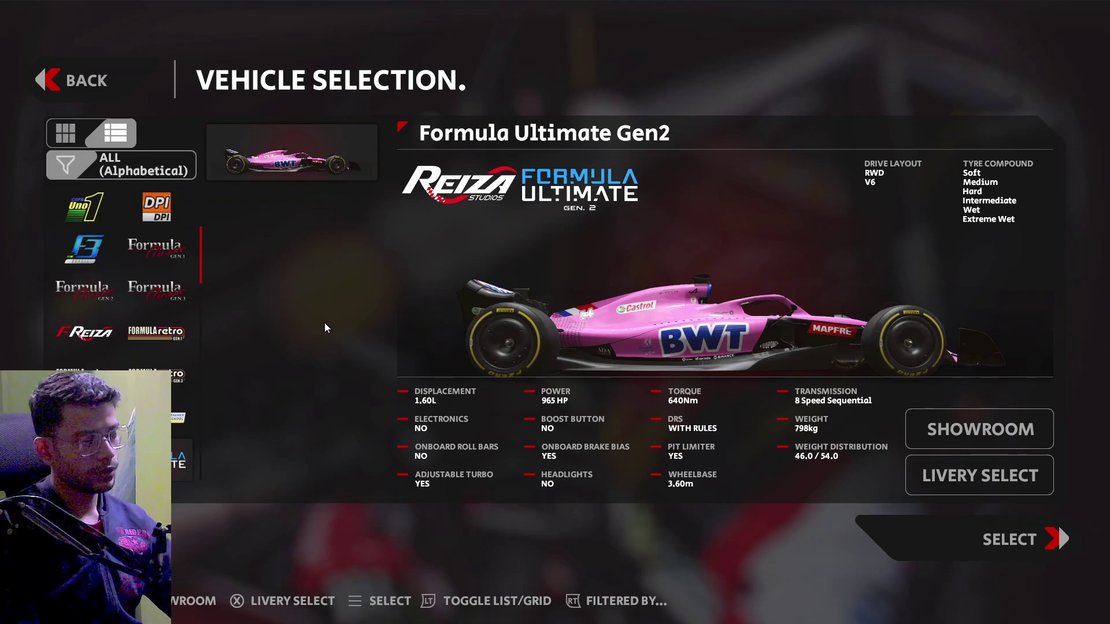
{"action": "key", "text": "Escape"}
{"action": "key", "text": "Escape"}
{"action": "key", "text": "Escape"}
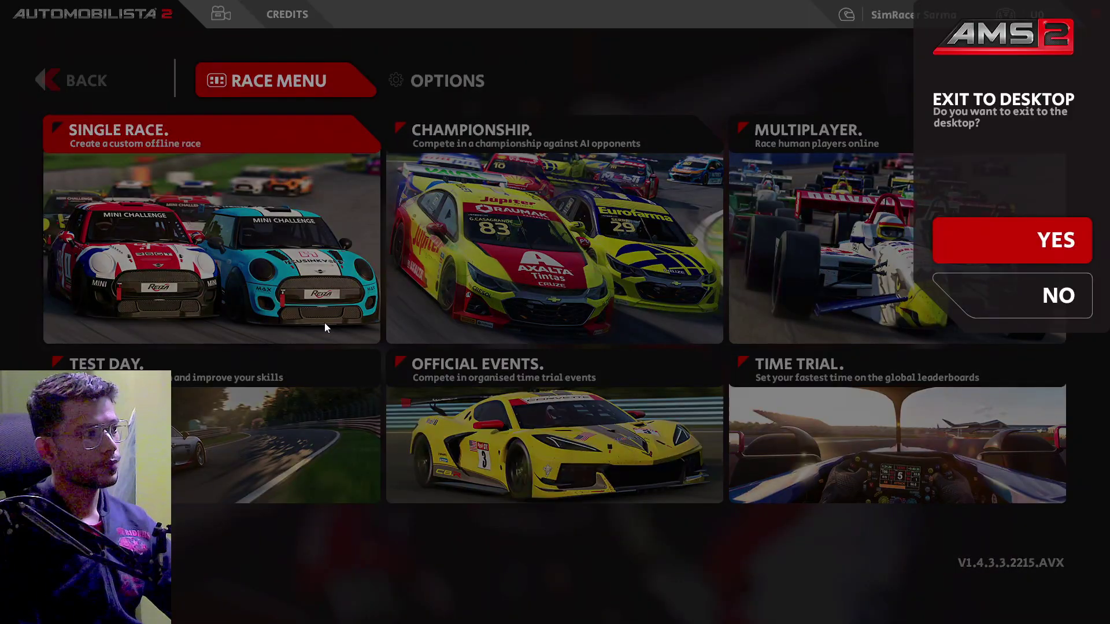